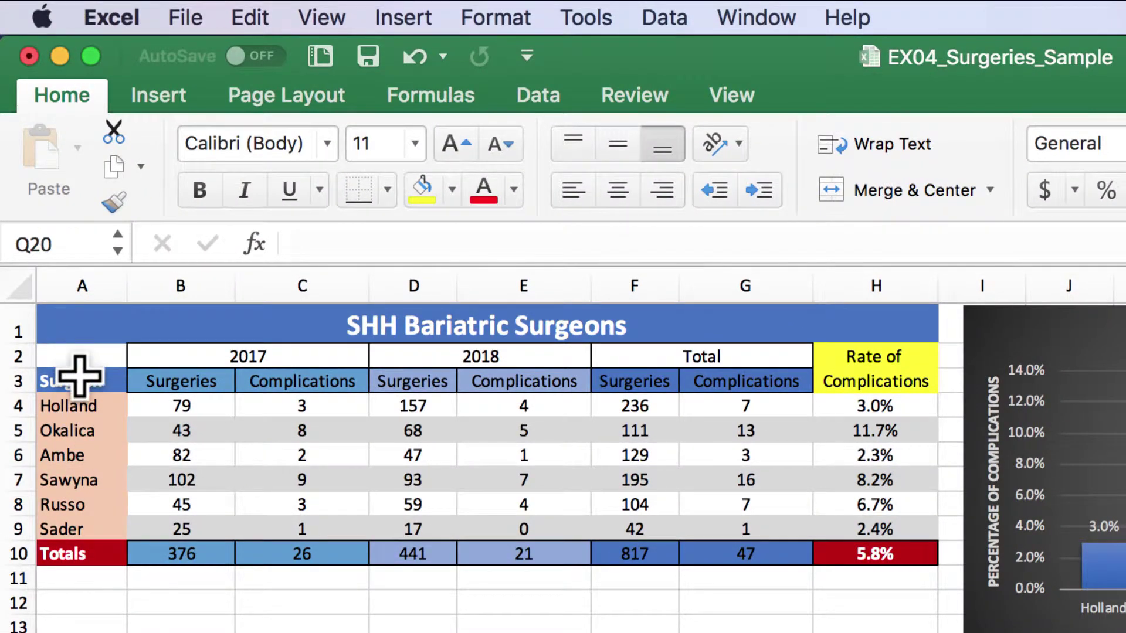
# - Insert a 2-D clustered column chart from the Surgeon names and the Total Surgeries and Complications columns, ranges A3:A9 and F3:G9
pyautogui.moveTo(80, 376); pyautogui.dragTo(83, 520)
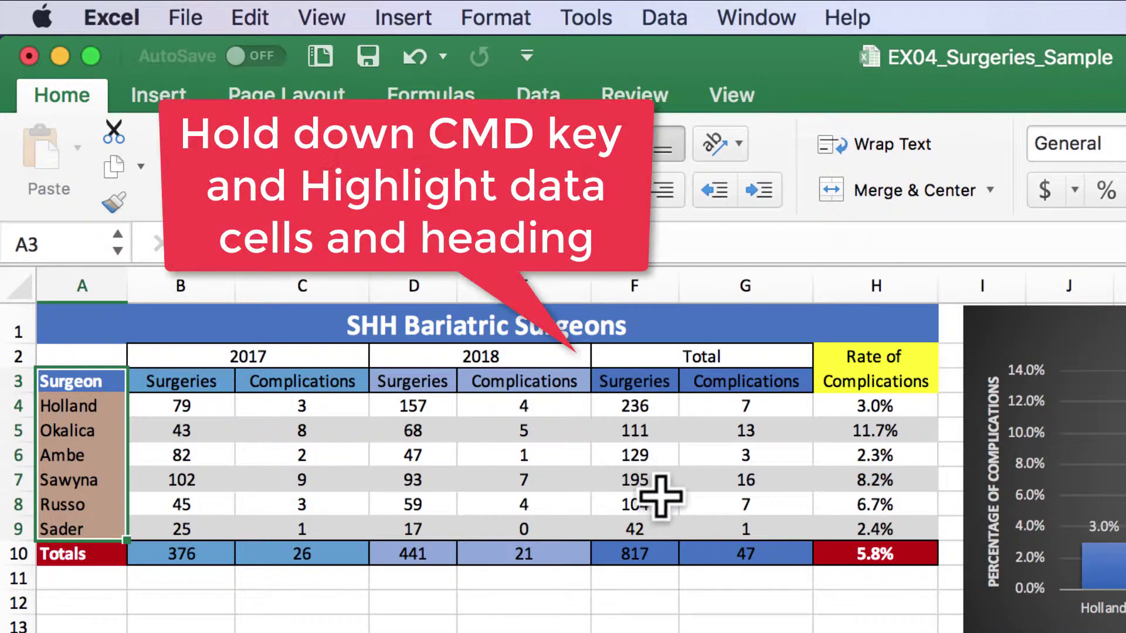
pyautogui.moveTo(621, 382); pyautogui.dragTo(625, 521)
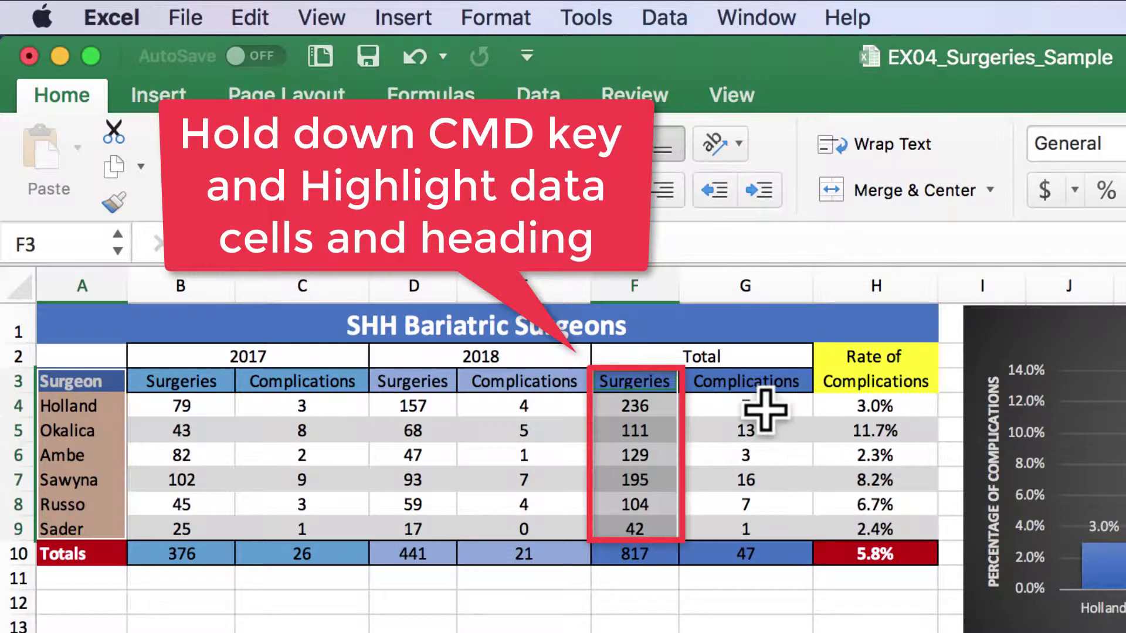
pyautogui.moveTo(754, 381); pyautogui.dragTo(761, 525)
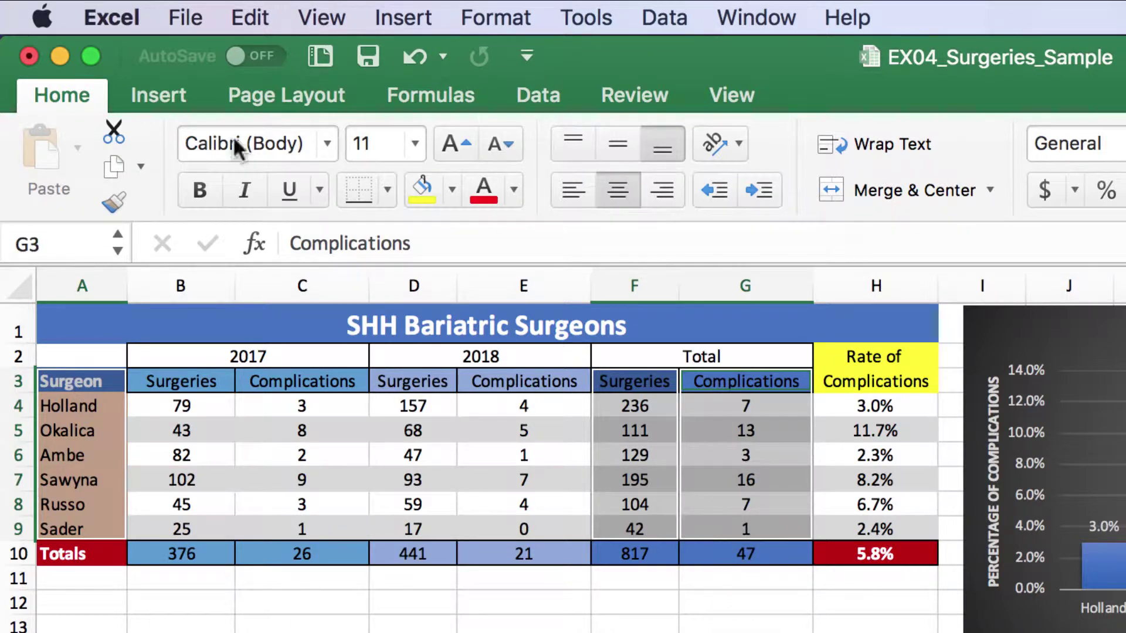
pyautogui.click(159, 96)
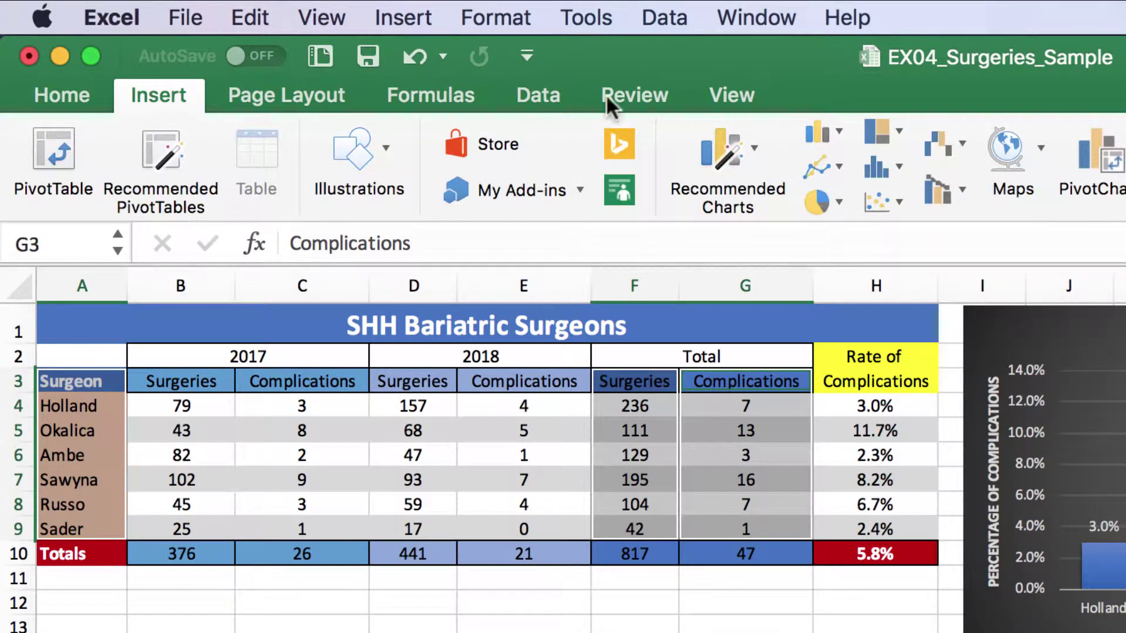
pyautogui.click(824, 133)
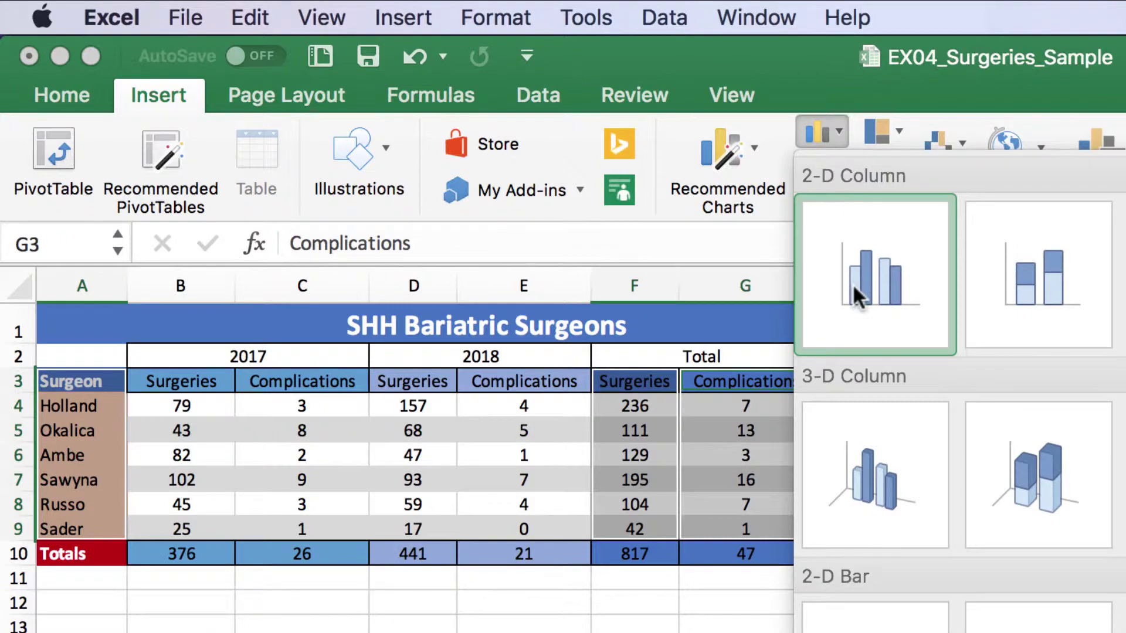
pyautogui.click(880, 267)
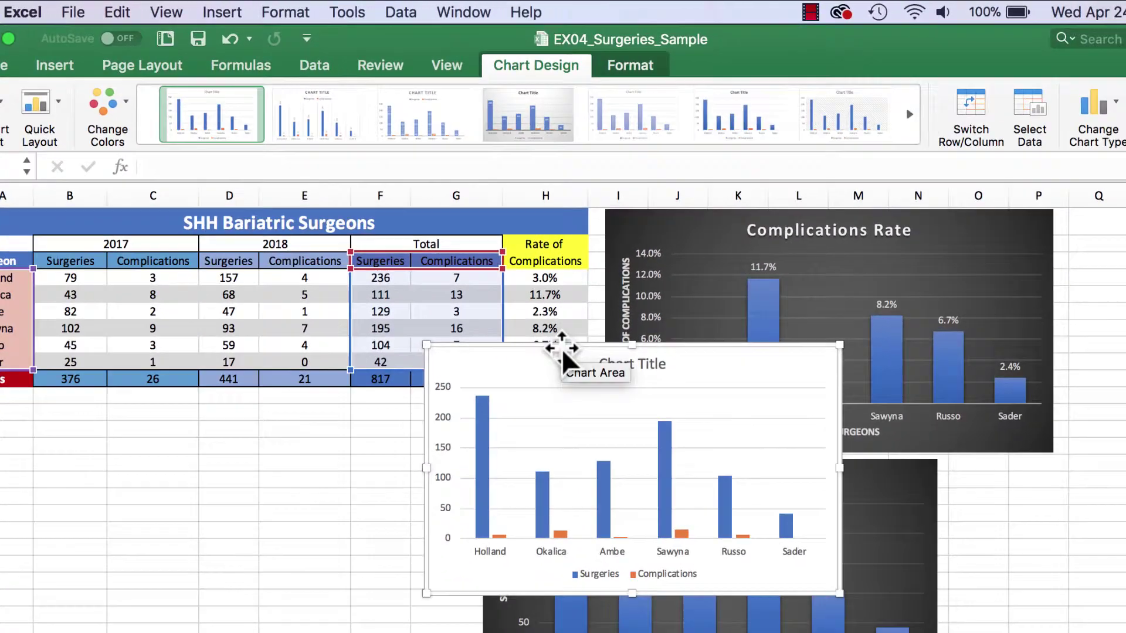
# - Move the new chart into the empty area below the table and apply the dark gradient chart style with blue columns
pyautogui.moveTo(562, 349); pyautogui.dragTo(189, 402)
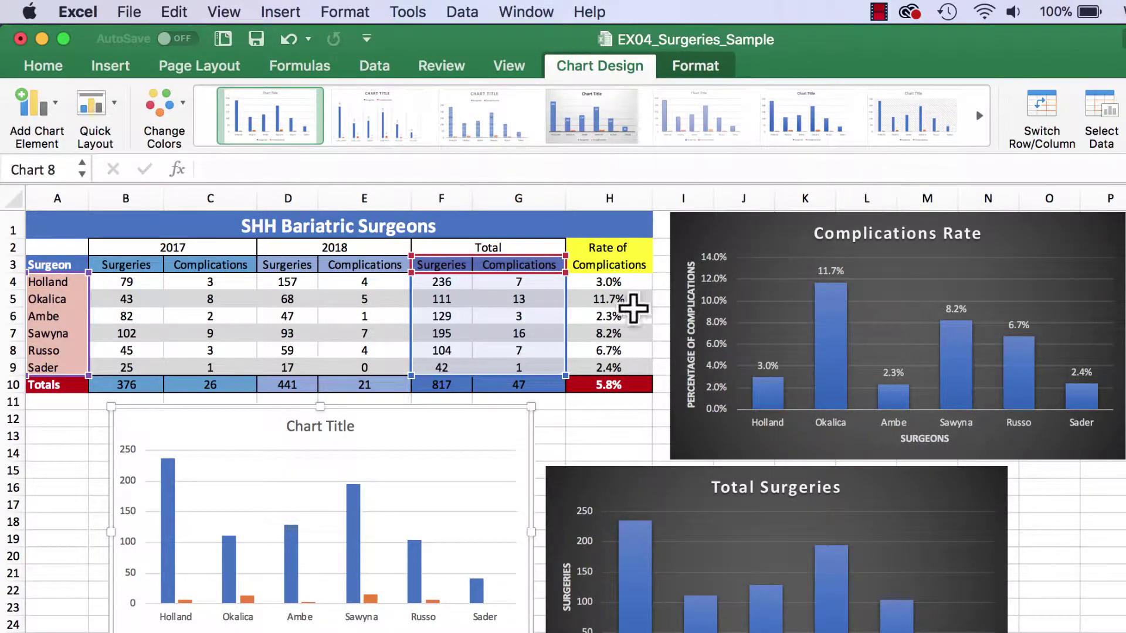
pyautogui.moveTo(482, 409); pyautogui.dragTo(439, 411)
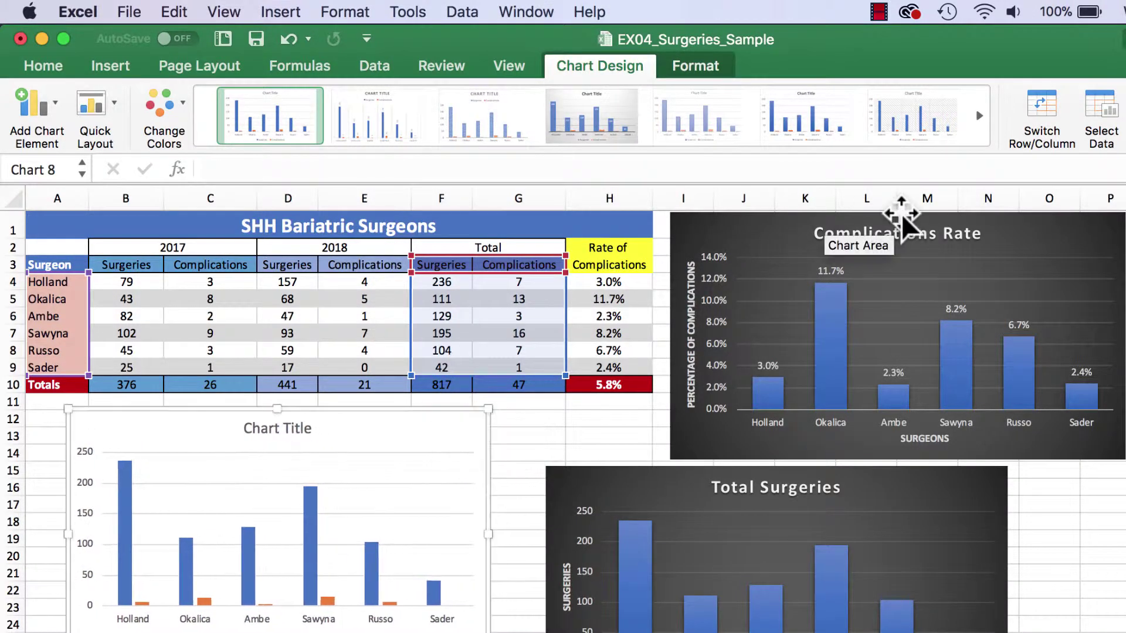
pyautogui.click(975, 120)
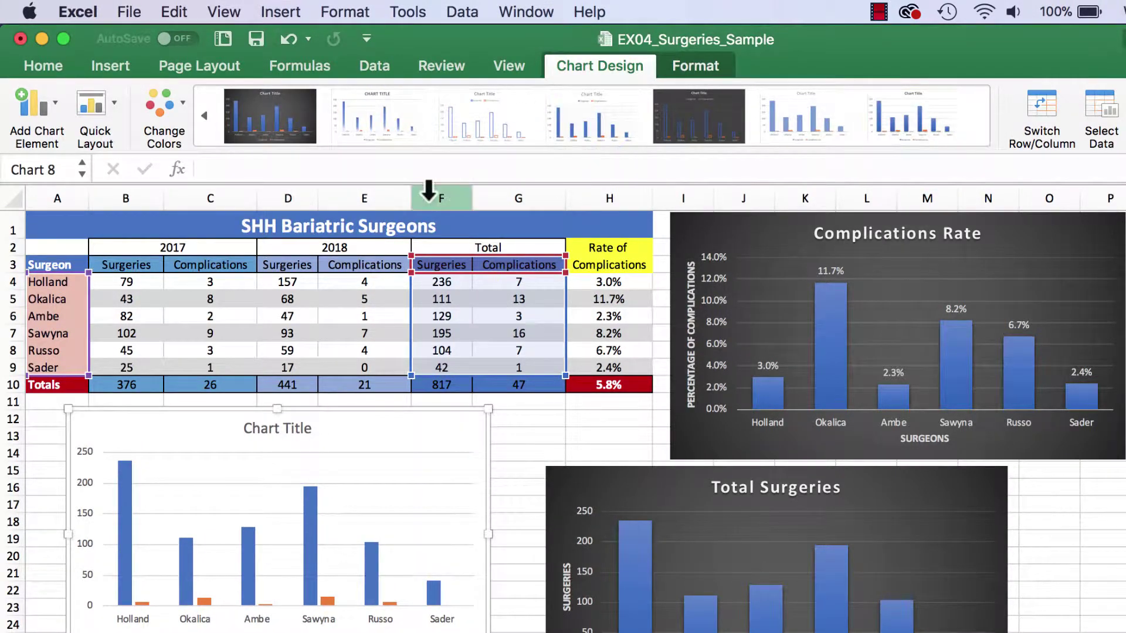
pyautogui.click(292, 126)
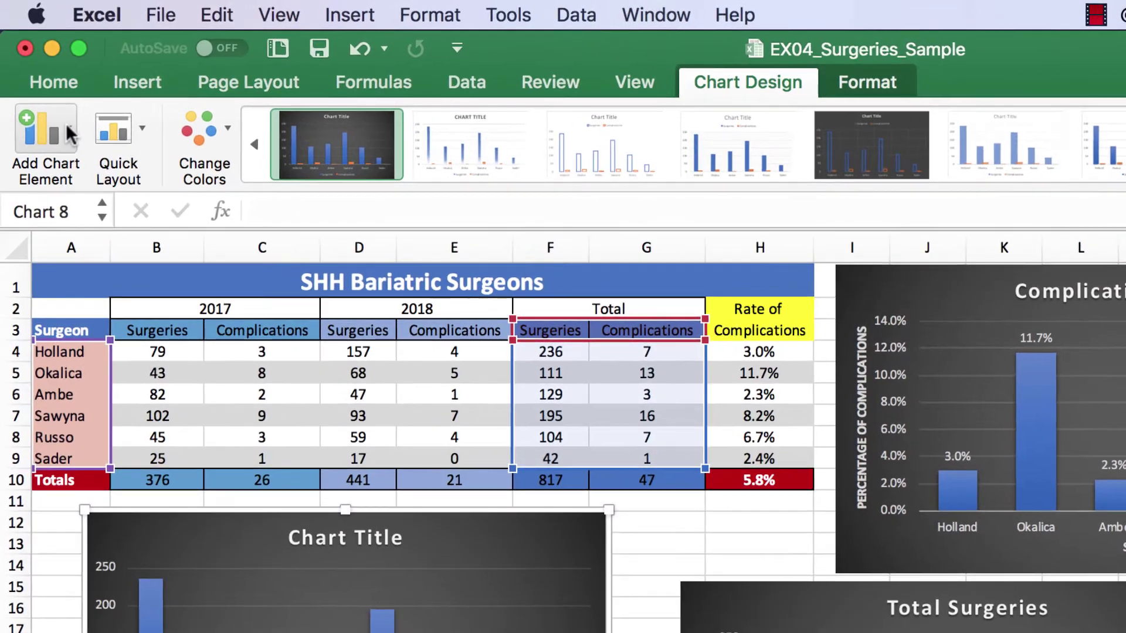
# - Add data labels at the outside end of the new chart's columns
pyautogui.click(54, 105)
pyautogui.moveTo(82, 273)
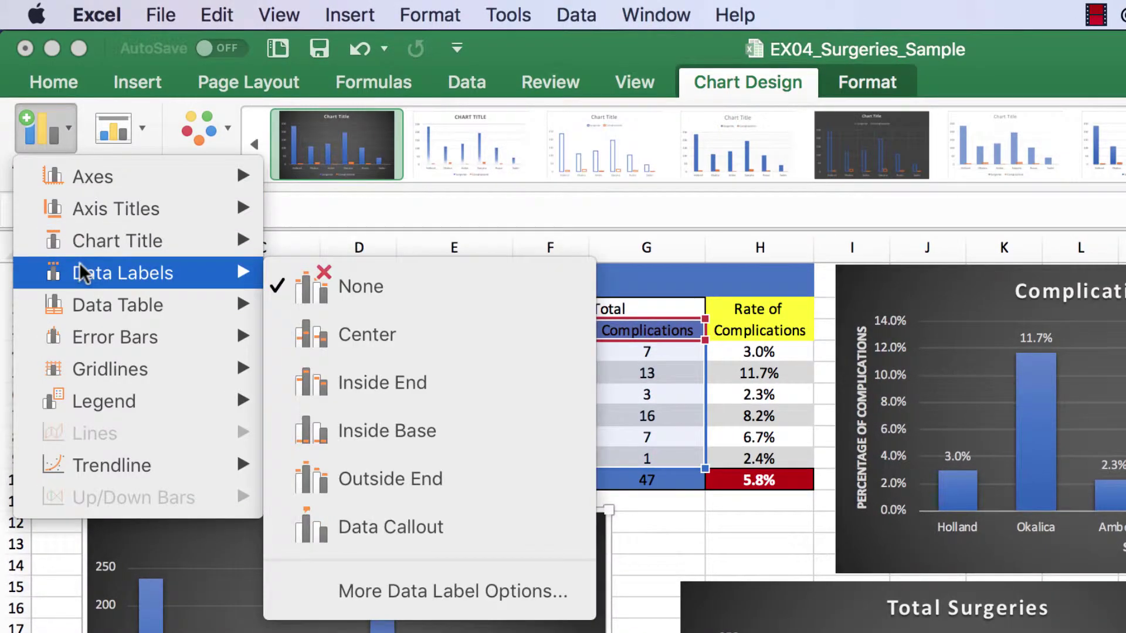
pyautogui.click(379, 478)
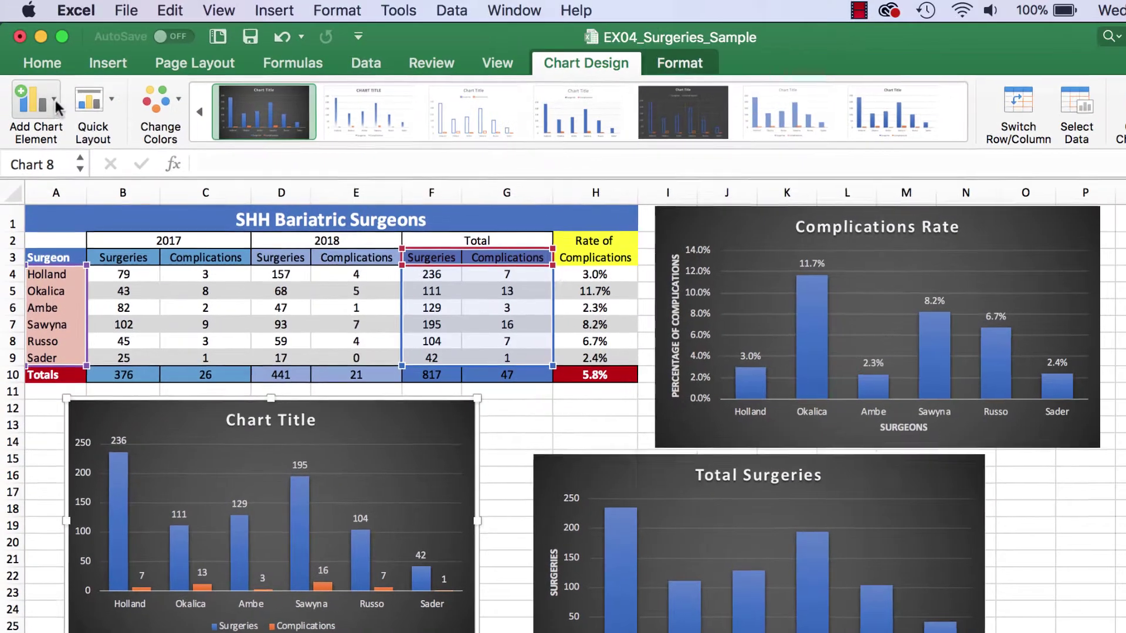
# - Try out a primary vertical axis title on the new chart and delete it again
pyautogui.click(50, 105)
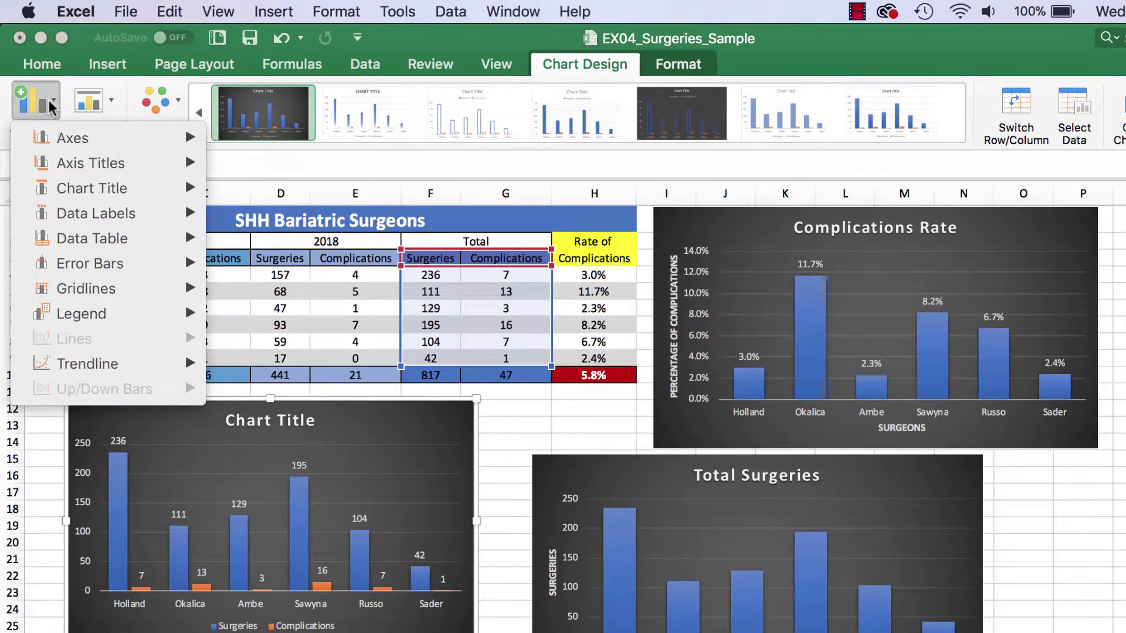
pyautogui.moveTo(55, 164)
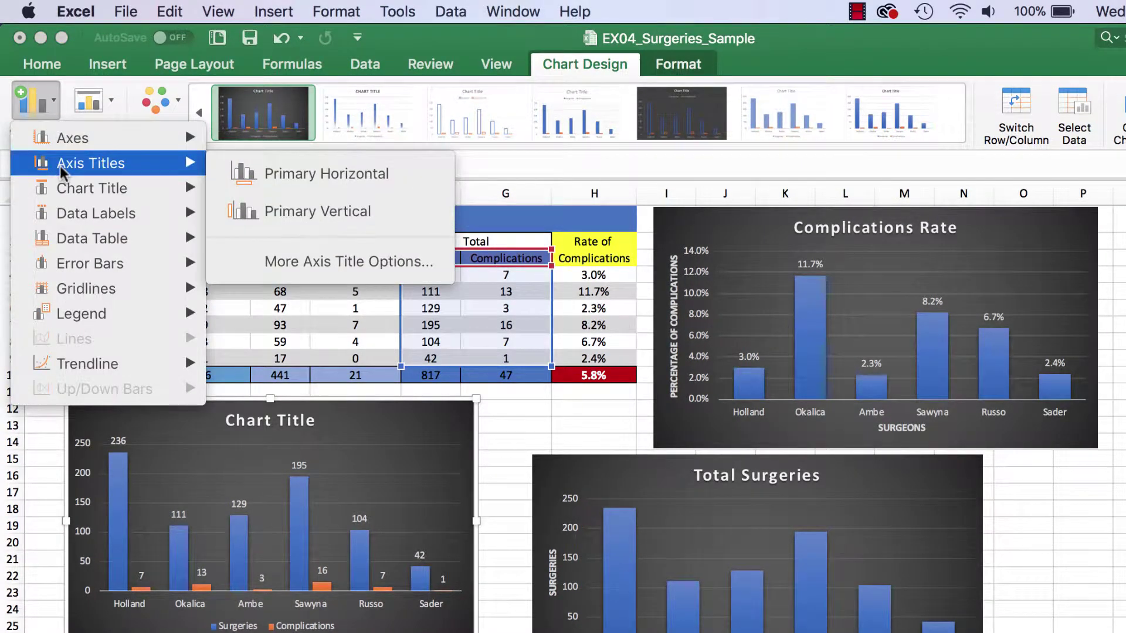
pyautogui.click(314, 212)
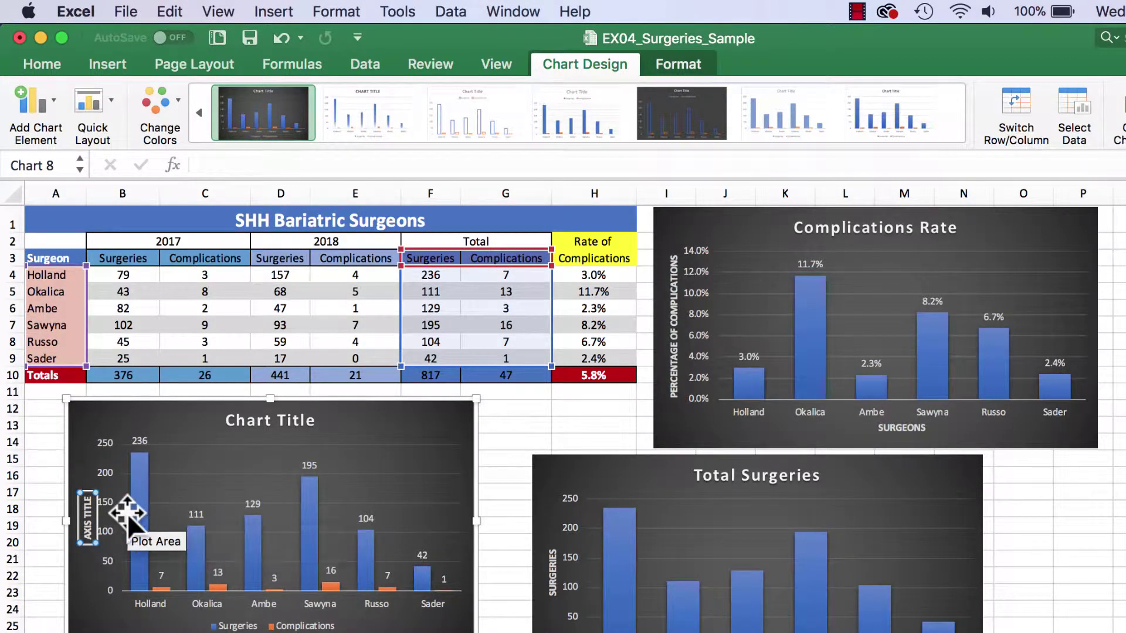
pyautogui.click(239, 169)
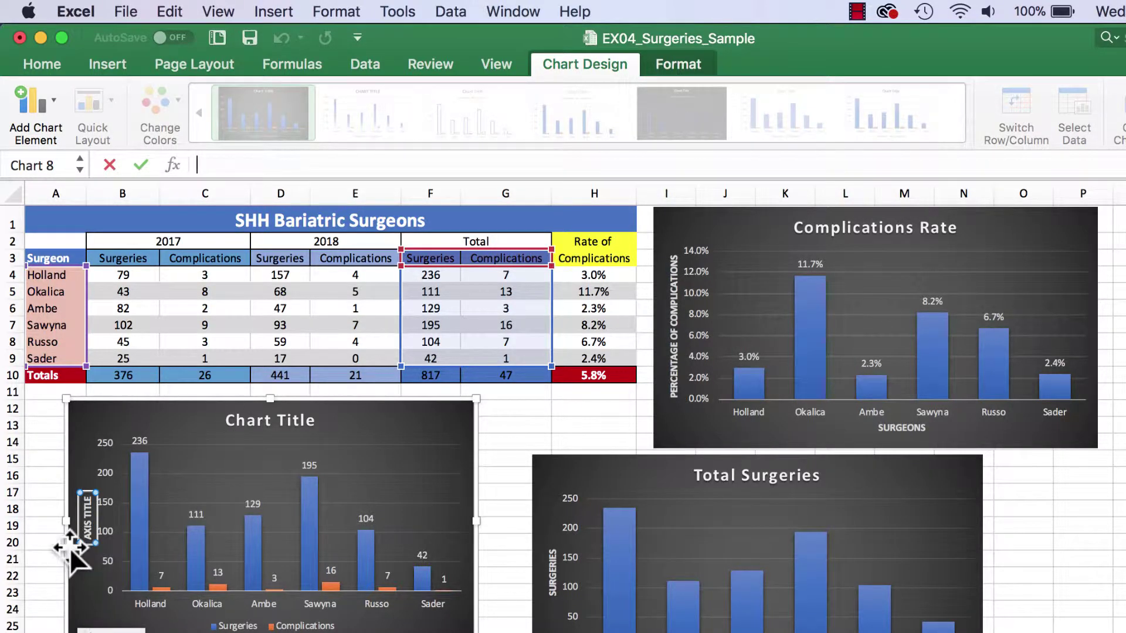
pyautogui.click(83, 515)
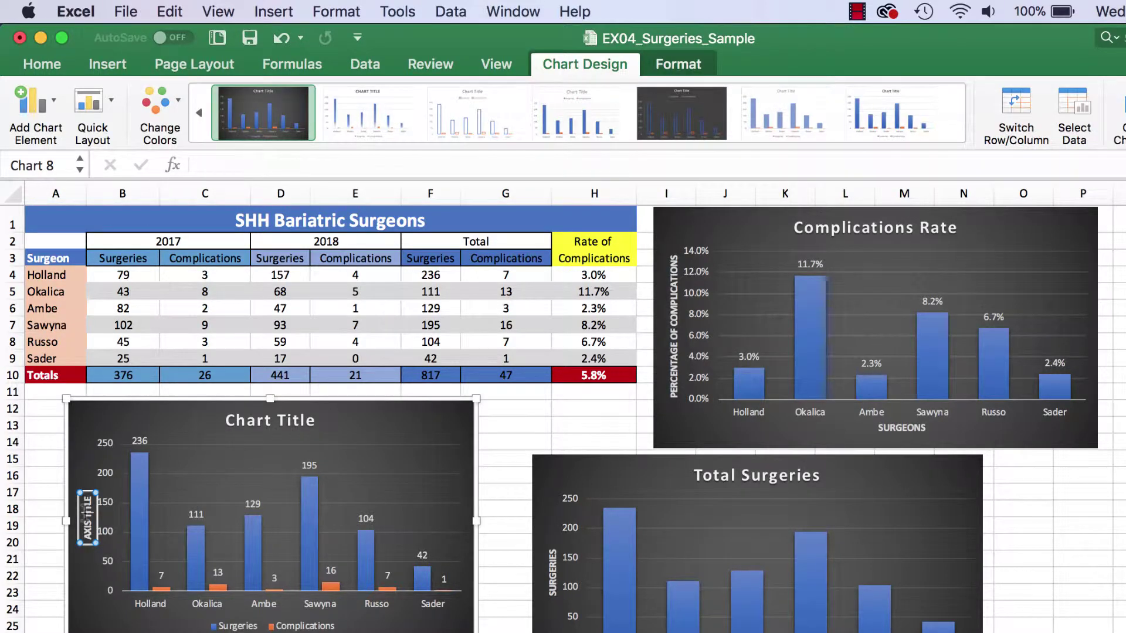
pyautogui.press('Delete')
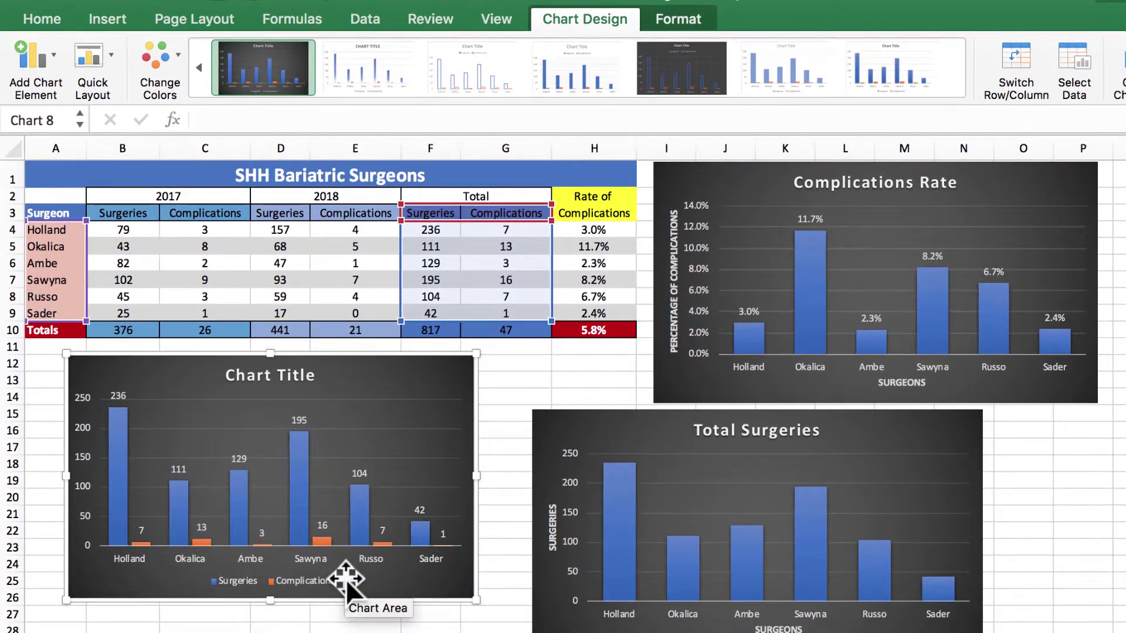
# - Try out a primary horizontal axis title on the new chart and delete it again
pyautogui.click(35, 58)
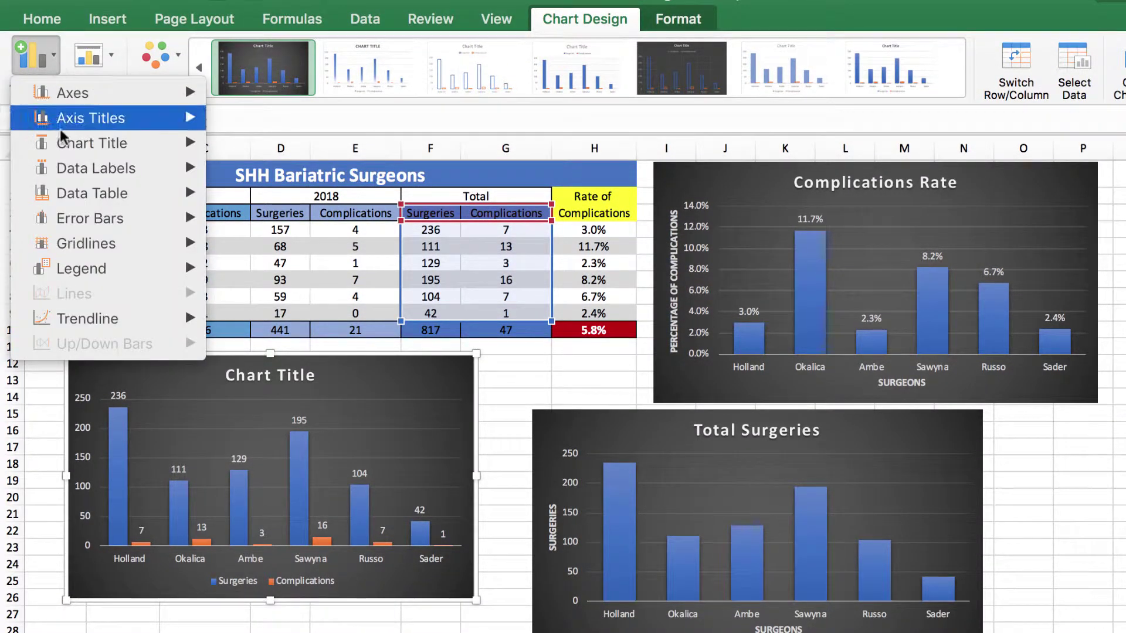
pyautogui.moveTo(66, 158)
pyautogui.moveTo(76, 123)
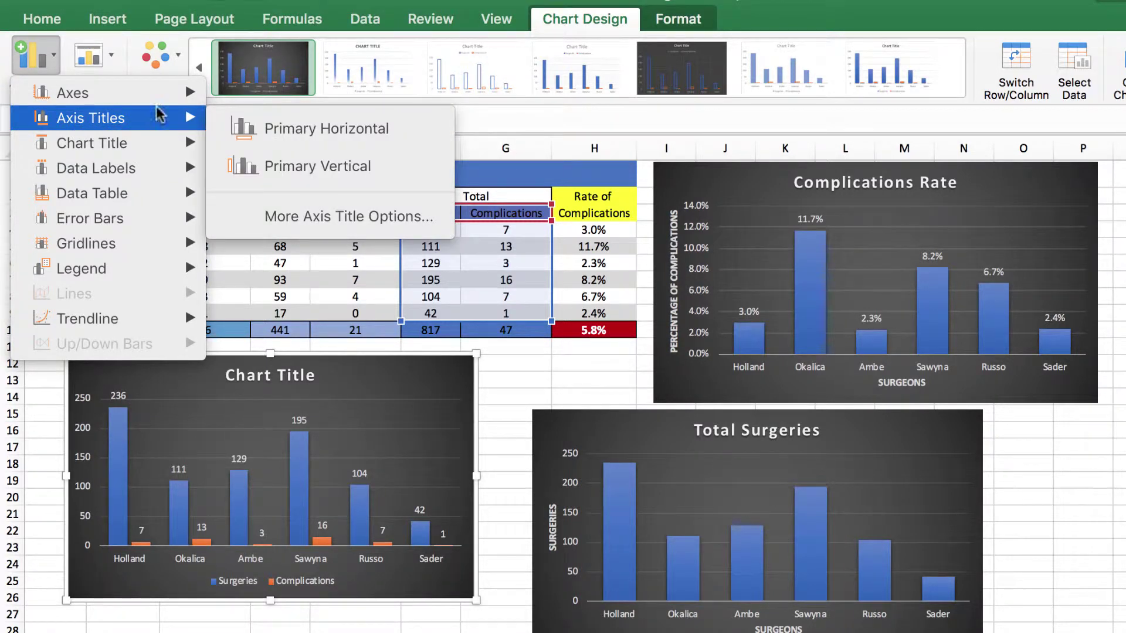
pyautogui.click(287, 134)
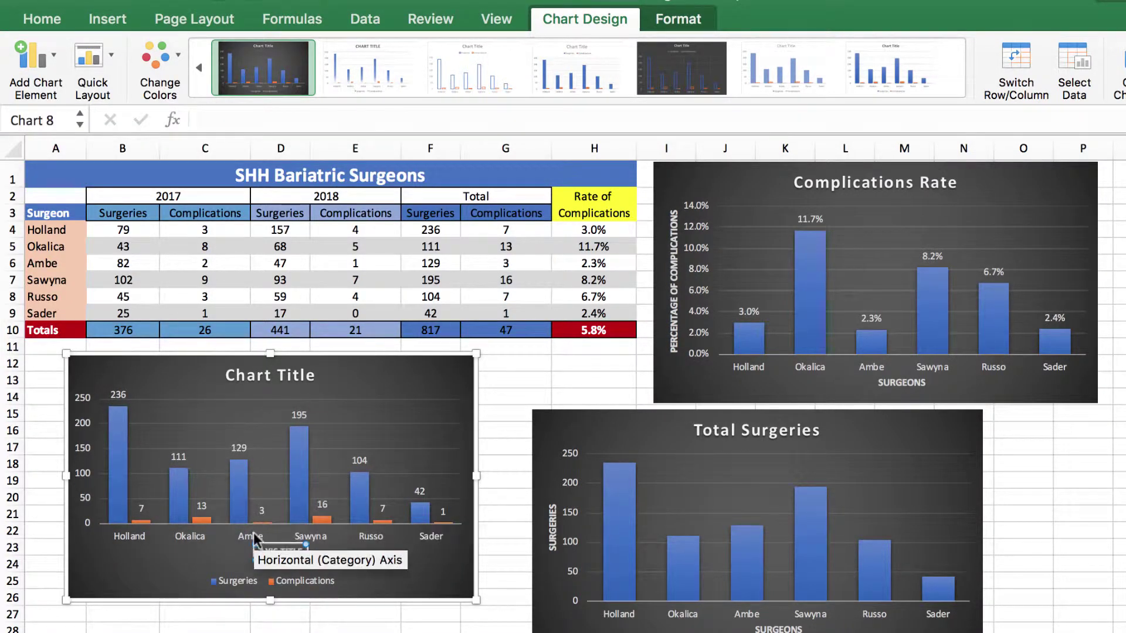
pyautogui.click(334, 620)
pyautogui.click(302, 555)
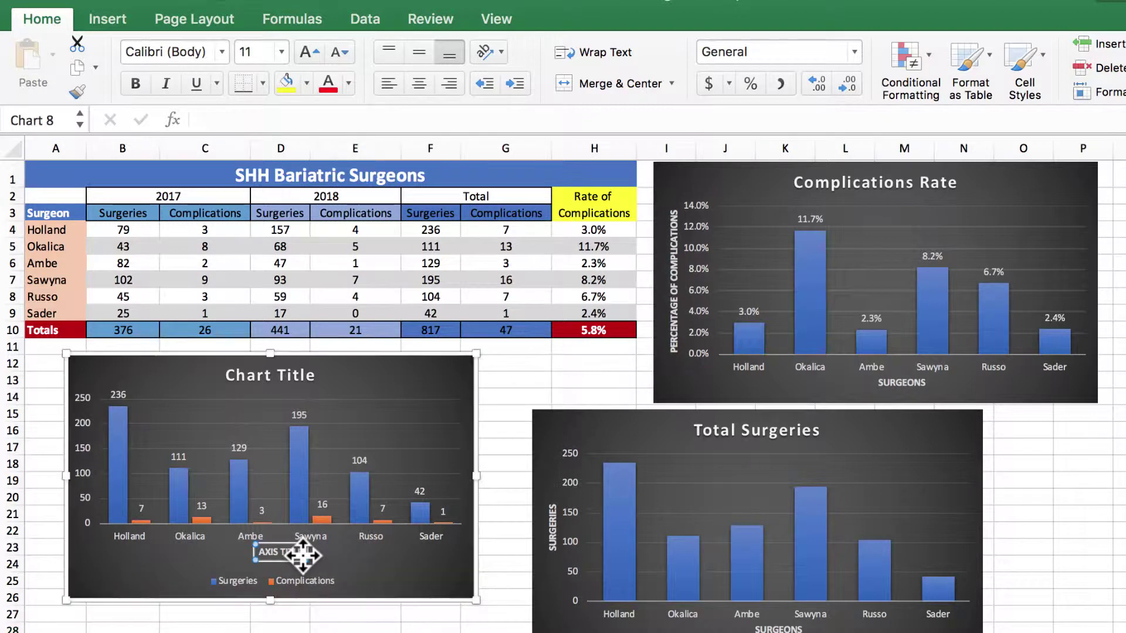
pyautogui.press('Delete')
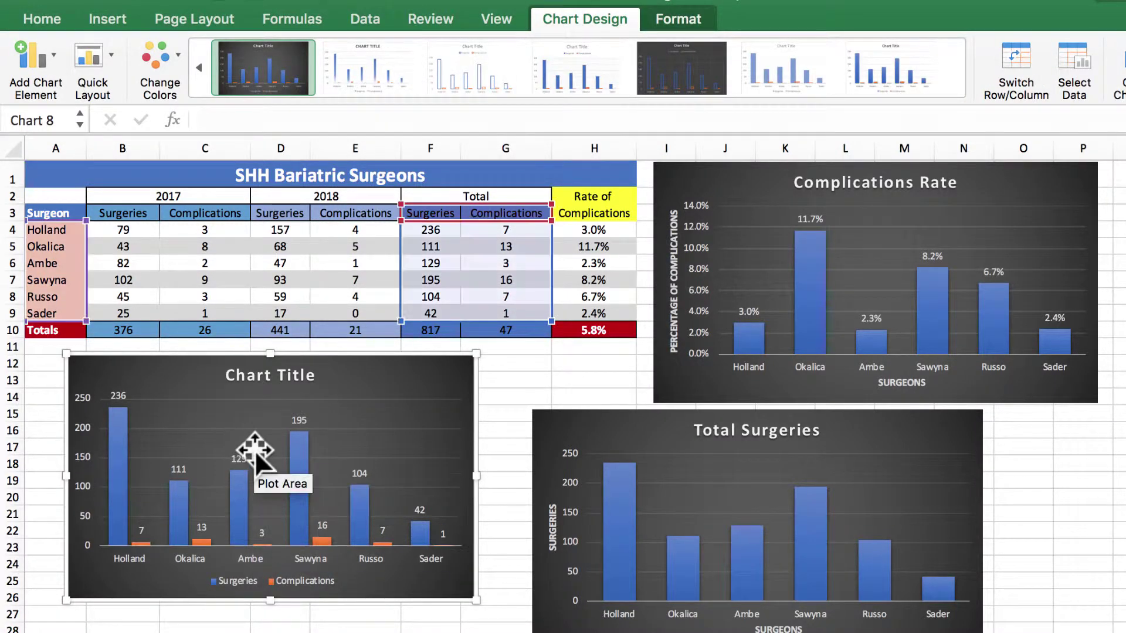
# - Replace the new chart's placeholder title with "Surgeries/Complications By Surgeon"
pyautogui.click(296, 377)
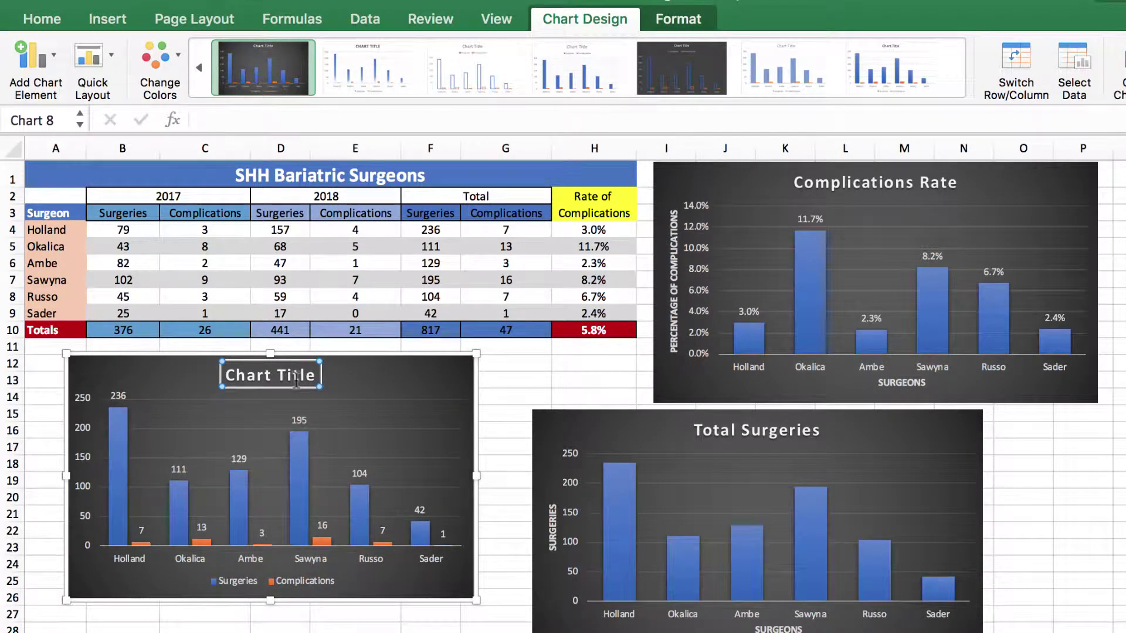
pyautogui.click(226, 373)
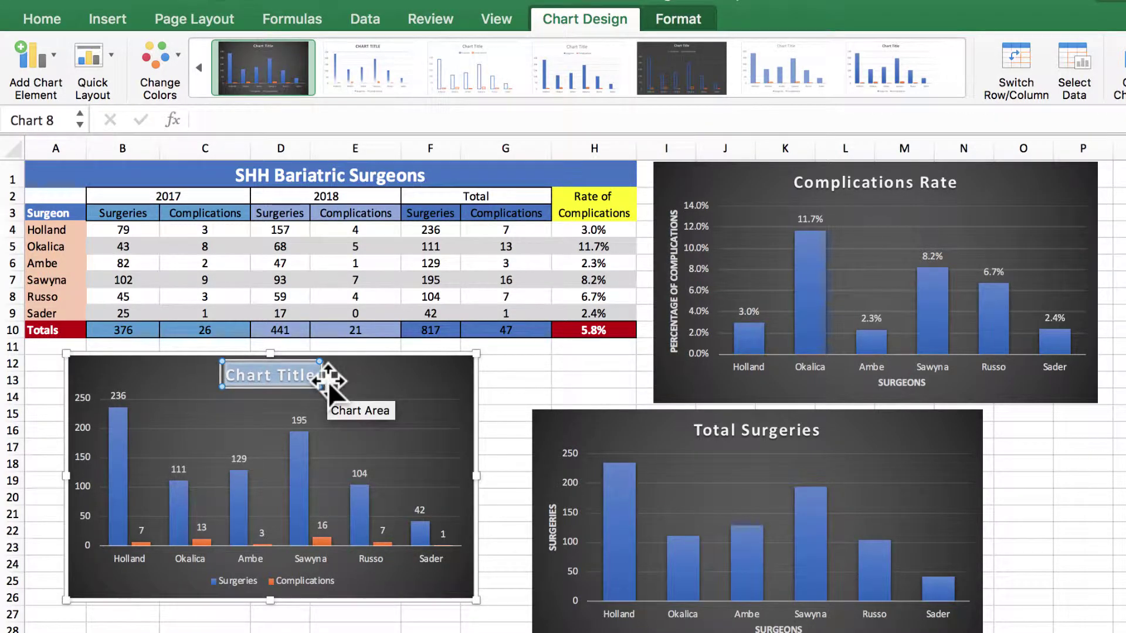
pyautogui.write('Surgeries/Complications By Surgeon')
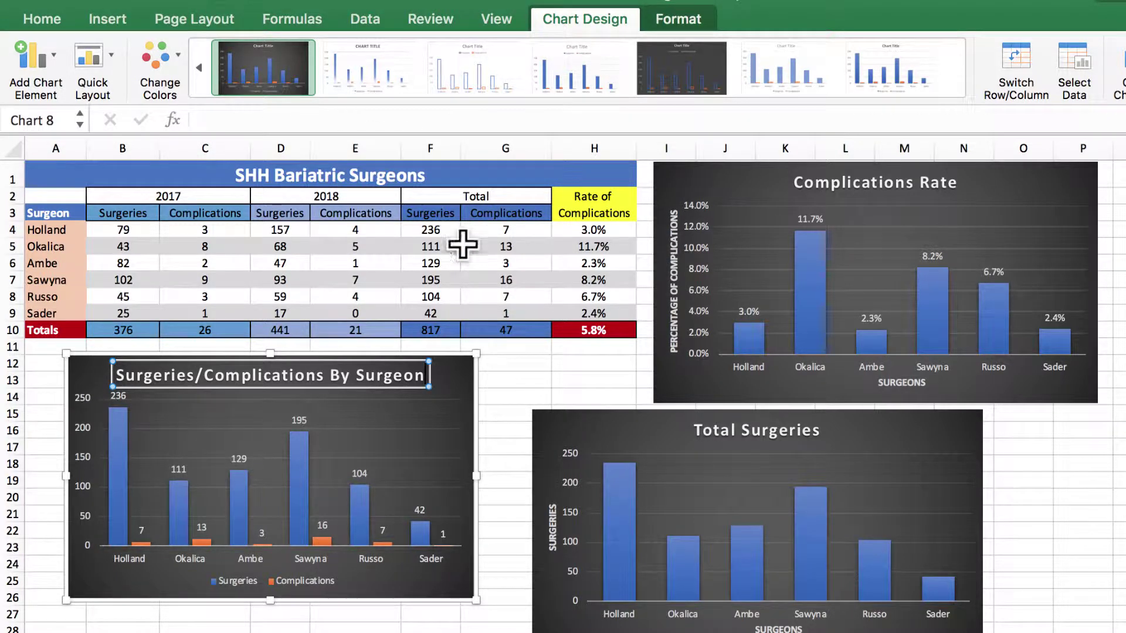
pyautogui.click(531, 402)
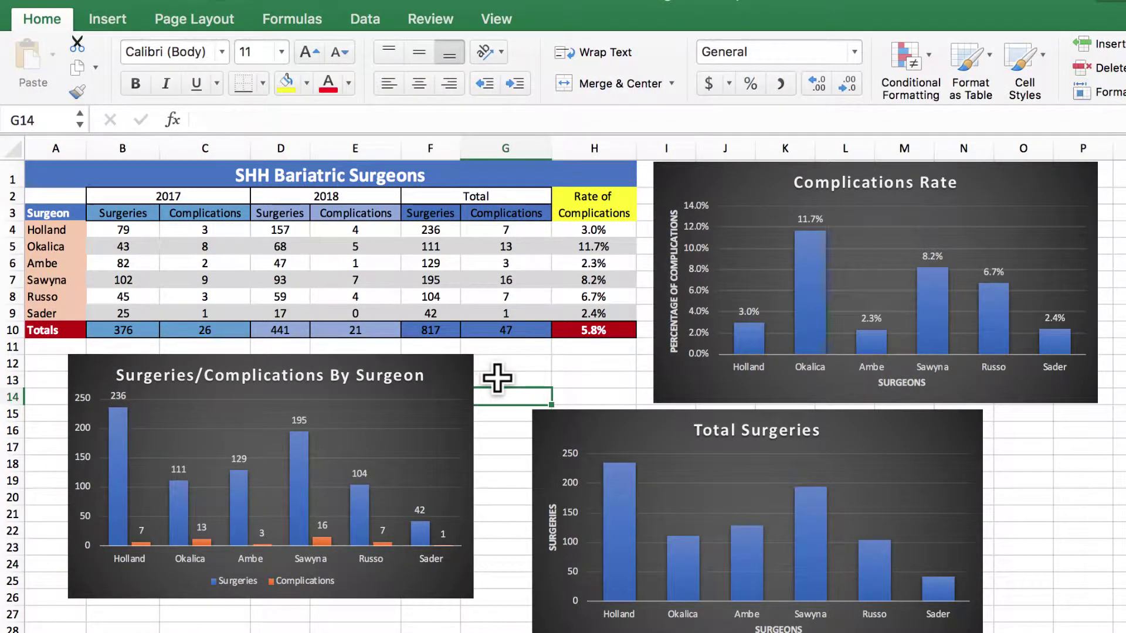
# - Set the font colour of the "Surgeries/Complications By Surgeon" title to the second-lightest orange theme tint
pyautogui.click(423, 376)
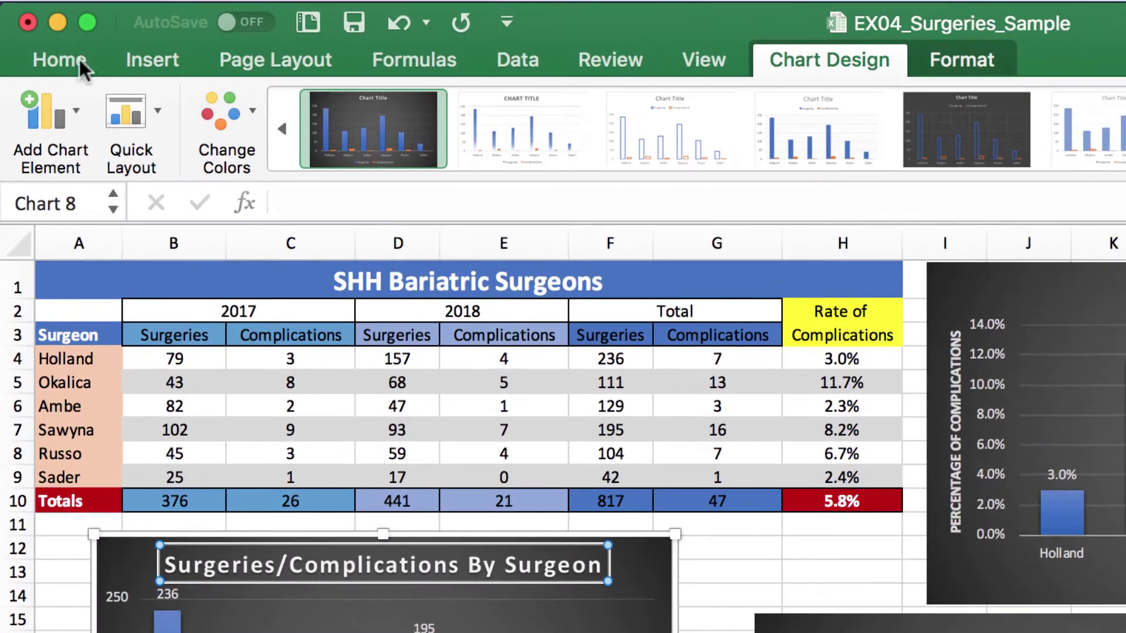
pyautogui.click(64, 55)
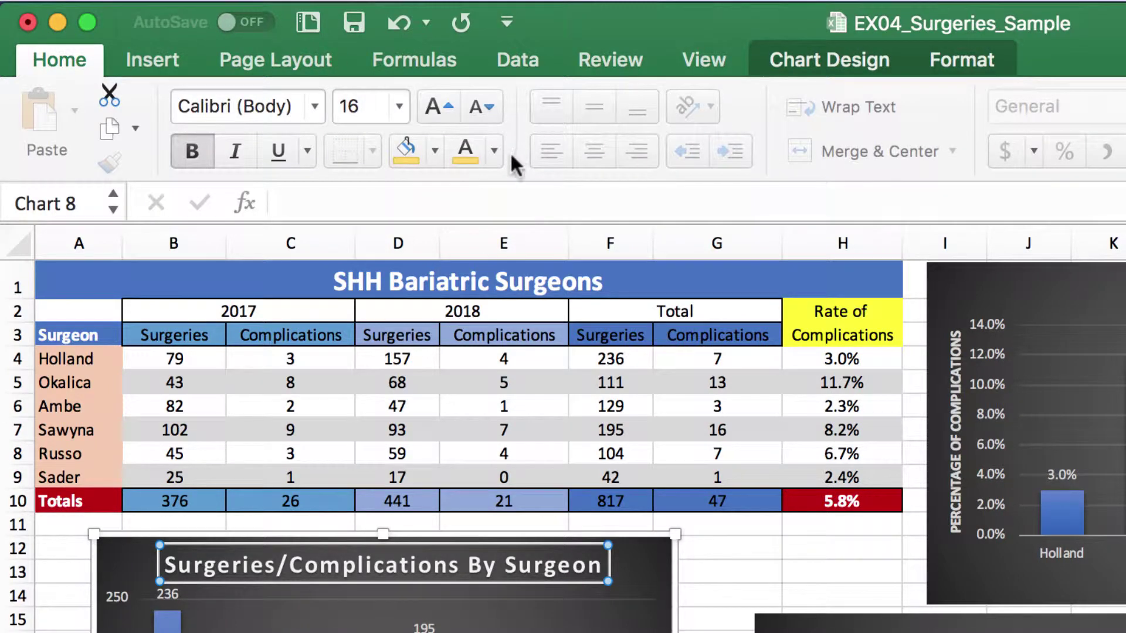
pyautogui.click(494, 144)
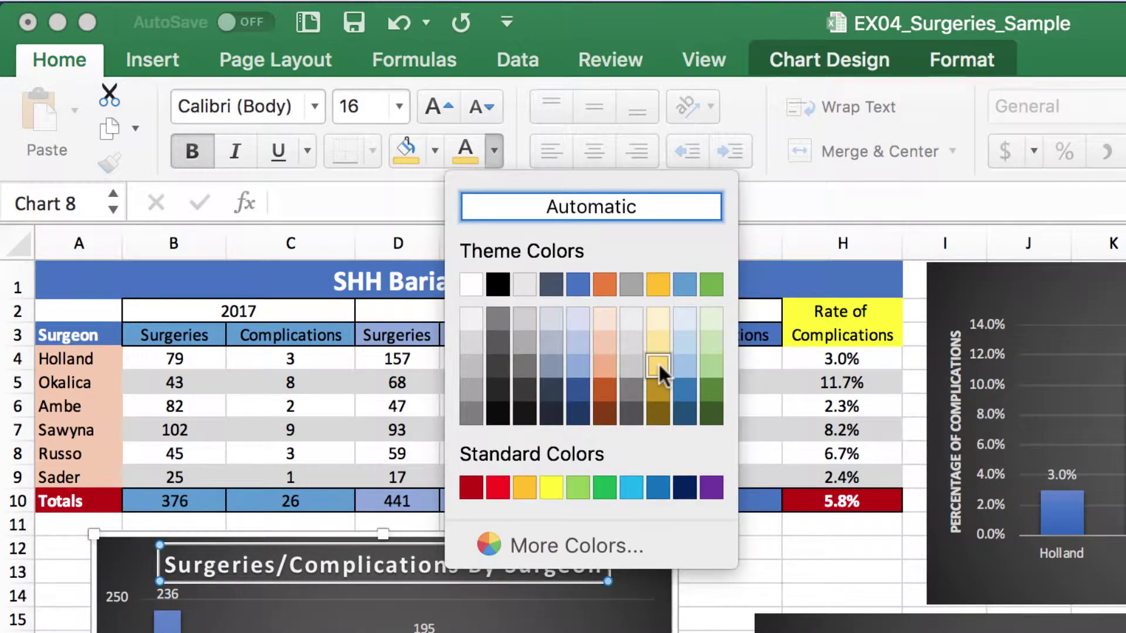
pyautogui.click(604, 389)
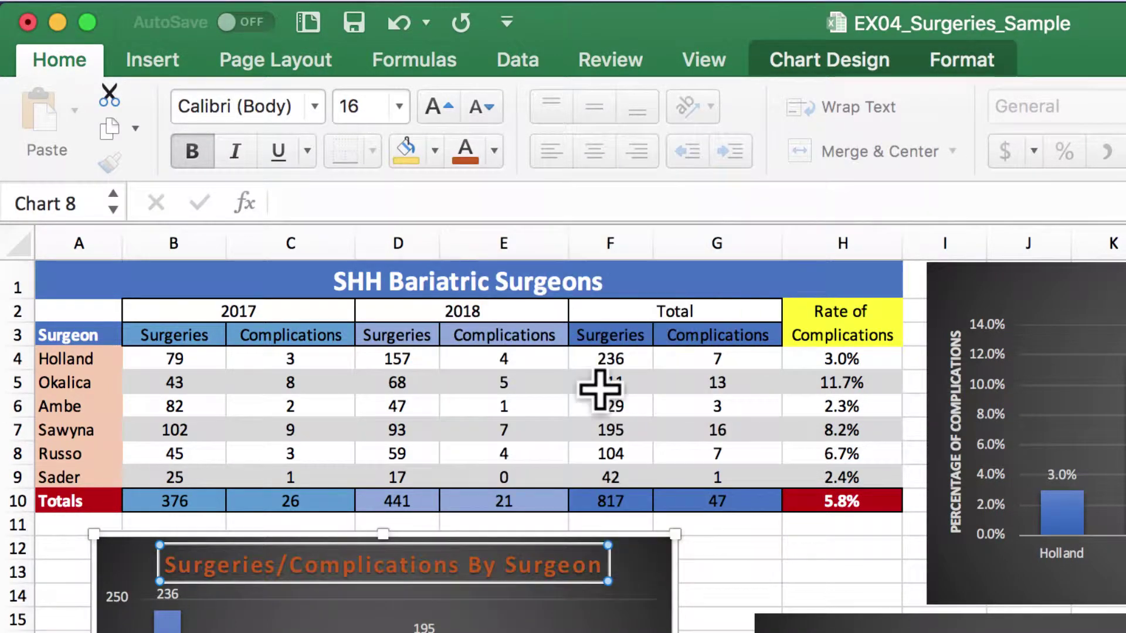
pyautogui.click(493, 151)
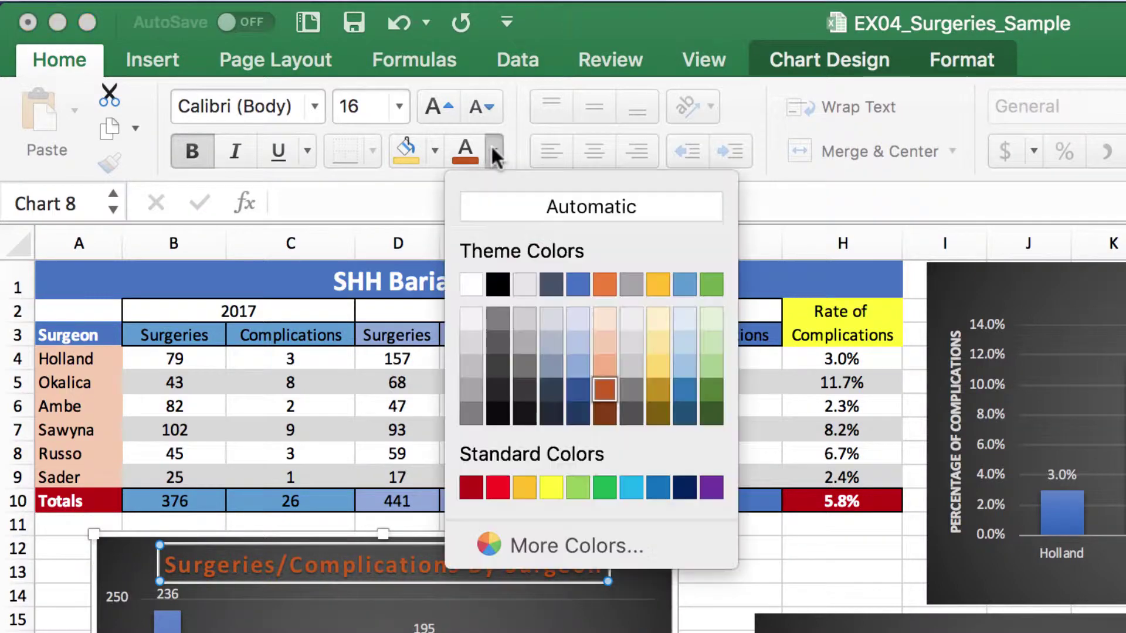
pyautogui.click(604, 340)
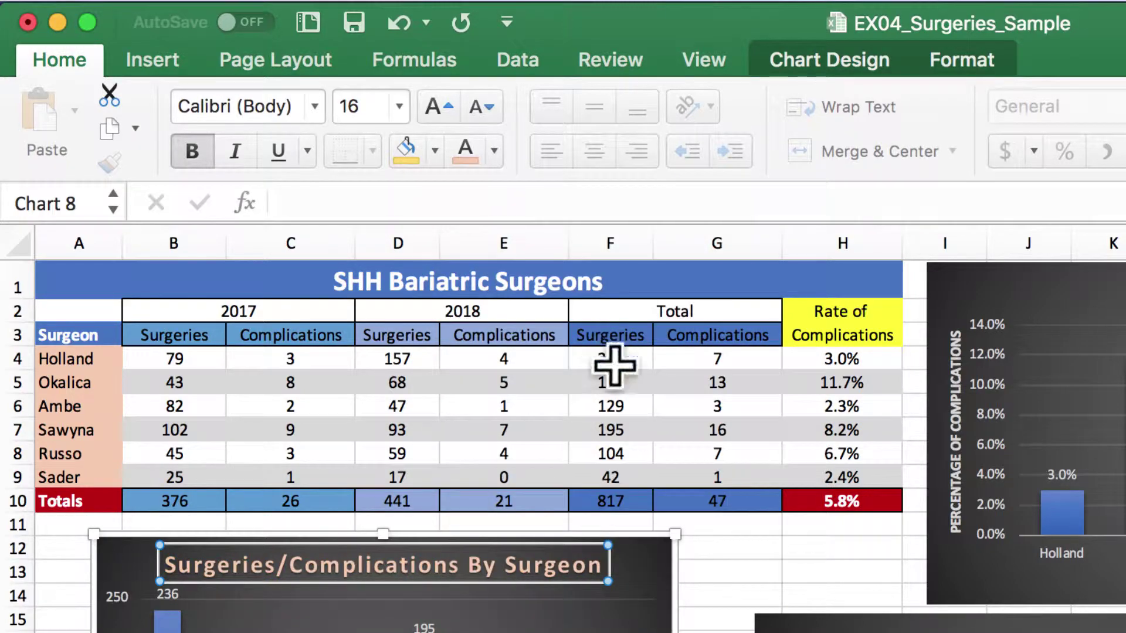
pyautogui.click(711, 588)
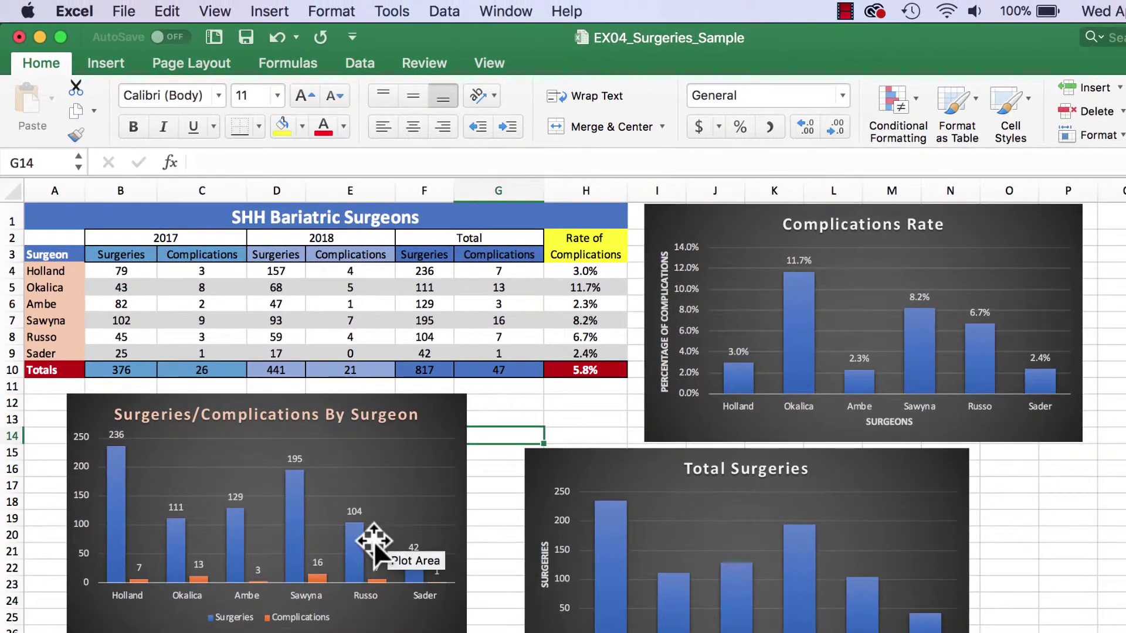
# - Fill the Complications columns of the "Surgeries/Complications By Surgeon" chart with a light orange theme tint
pyautogui.click(321, 578)
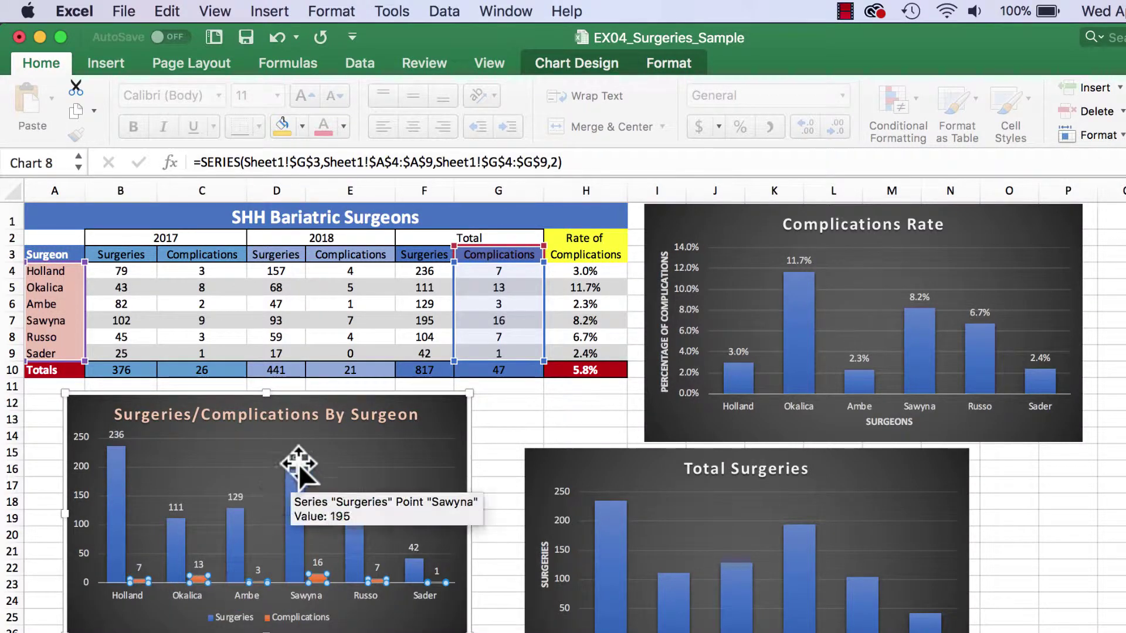
pyautogui.click(301, 126)
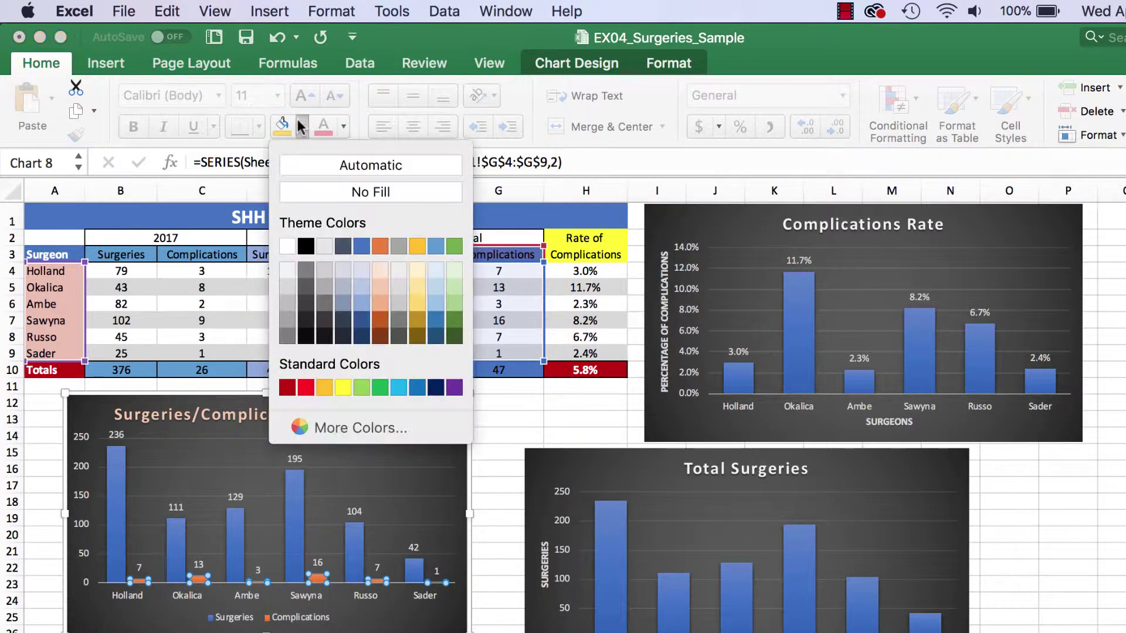
pyautogui.click(380, 303)
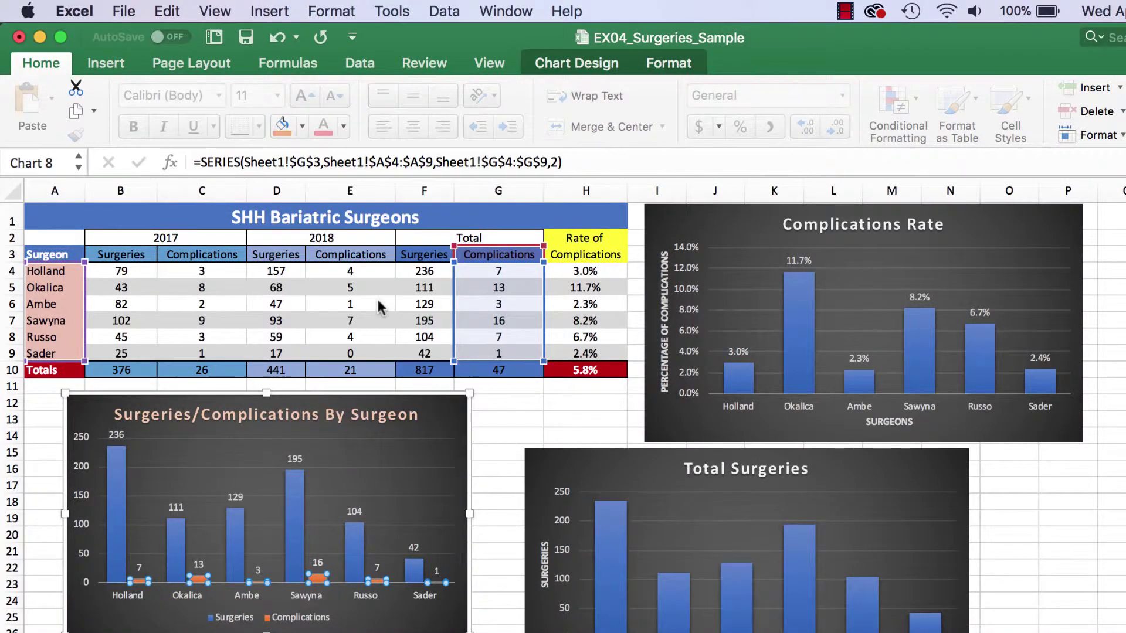
# - Set the font colour of the Surgeries data labels in that chart to the second-lightest gold theme tint
pyautogui.click(296, 458)
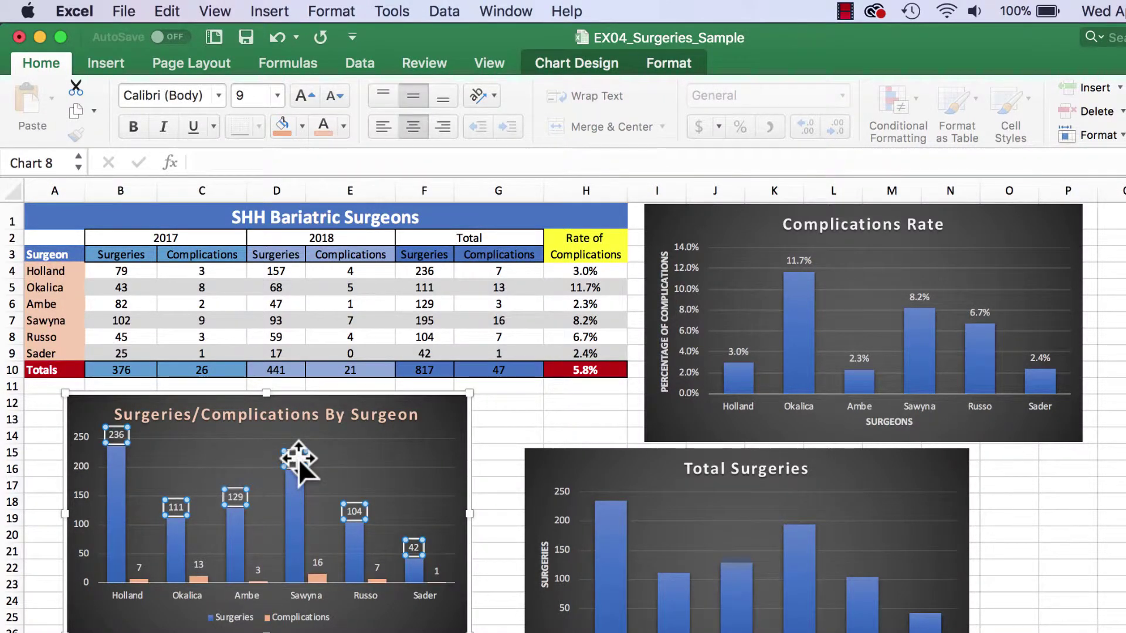
pyautogui.click(344, 128)
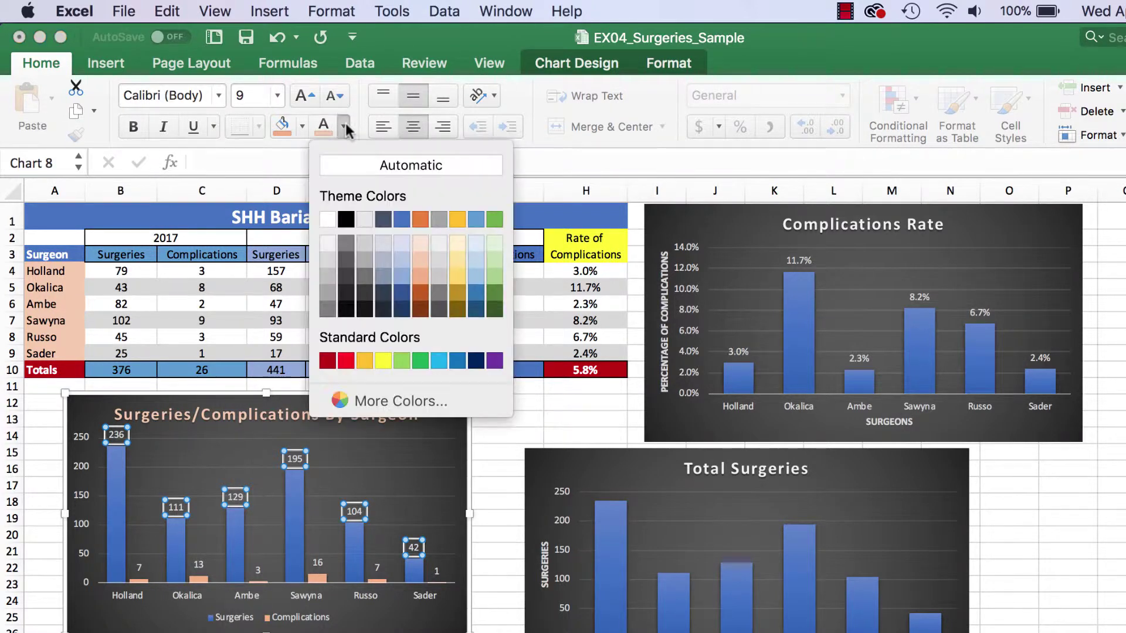
pyautogui.click(461, 261)
pyautogui.click(486, 454)
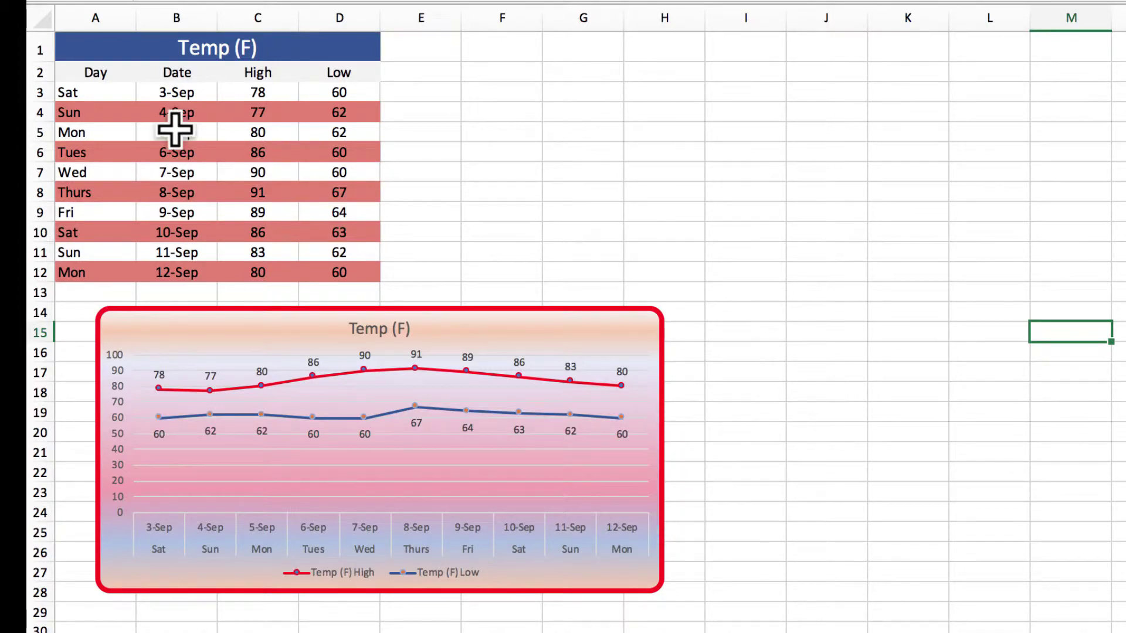
# - Insert a basic 2-D line chart from the temperature data in A2:D12 and place it directly beside the table
pyautogui.moveTo(100, 70); pyautogui.dragTo(369, 281)
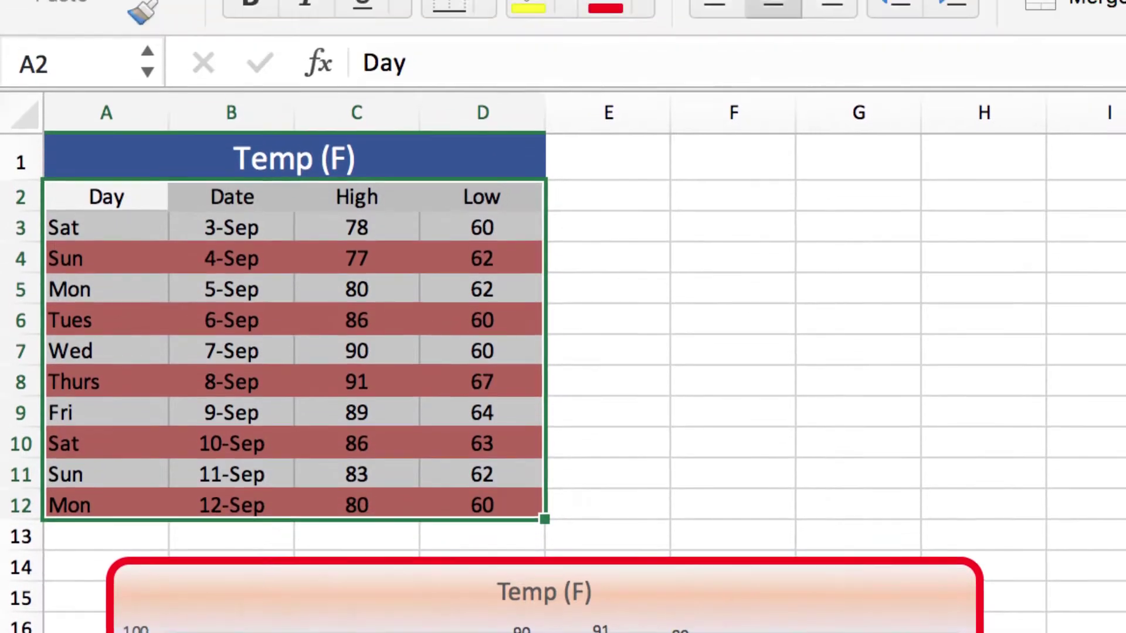
pyautogui.click(227, 37)
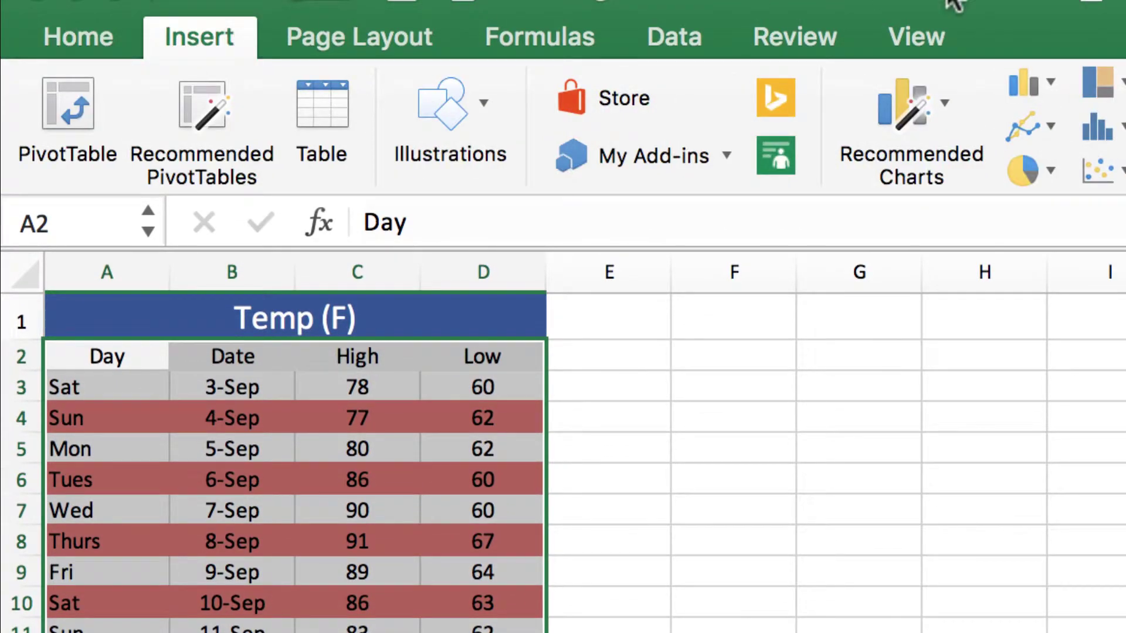
pyautogui.click(1045, 141)
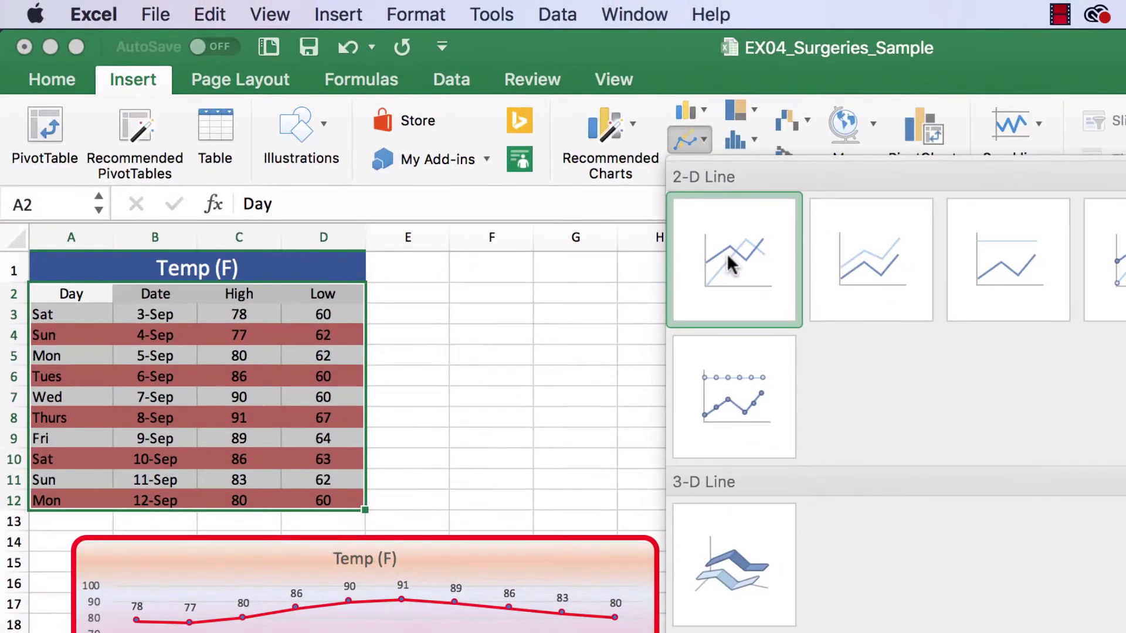
pyautogui.click(730, 264)
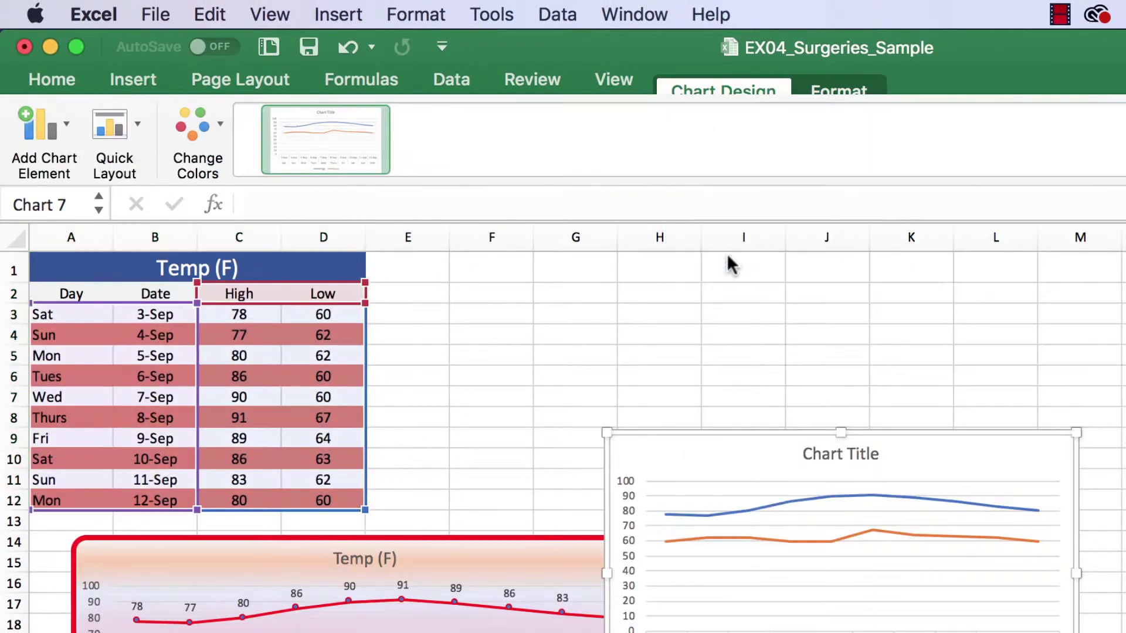
pyautogui.moveTo(749, 435); pyautogui.dragTo(525, 268)
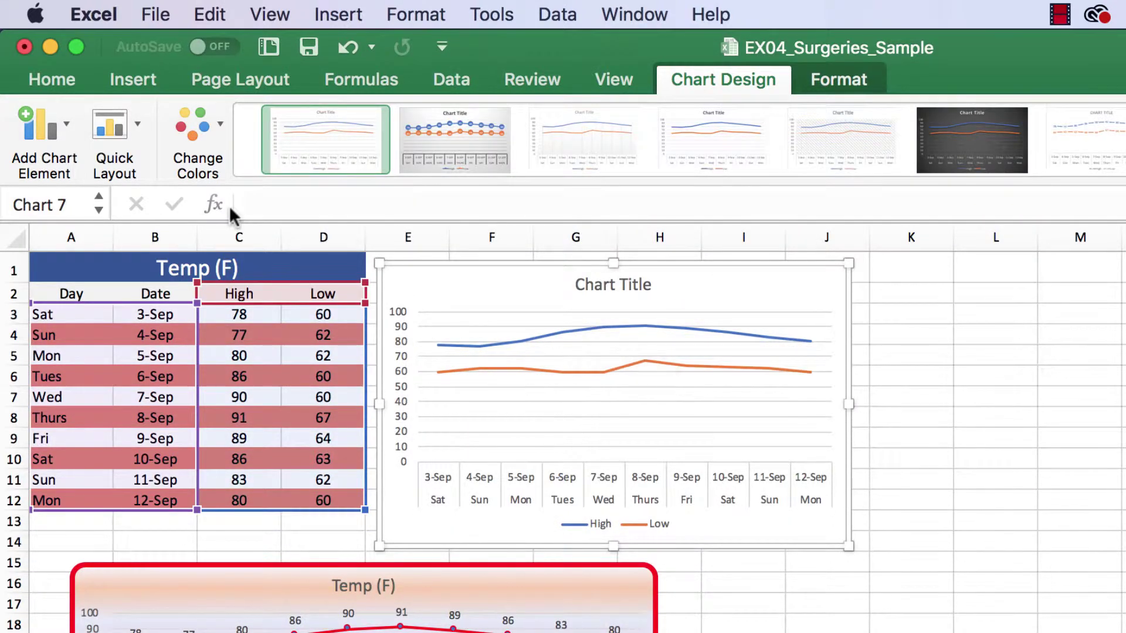
# - Add value data labels to the High and Low series of the new line chart
pyautogui.click(66, 125)
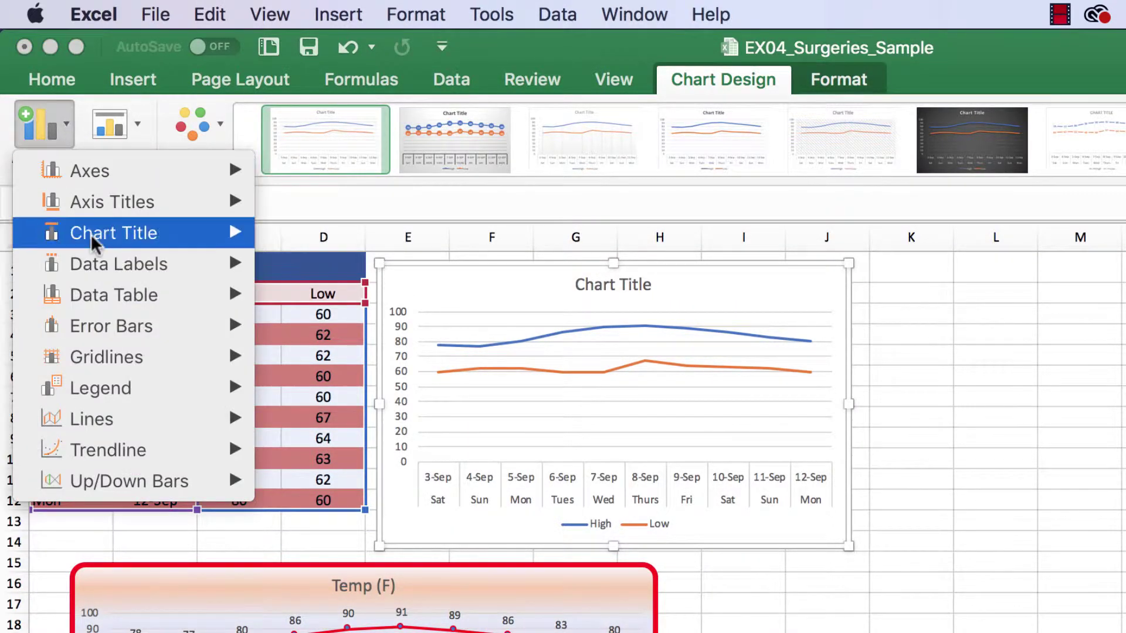
pyautogui.moveTo(98, 269)
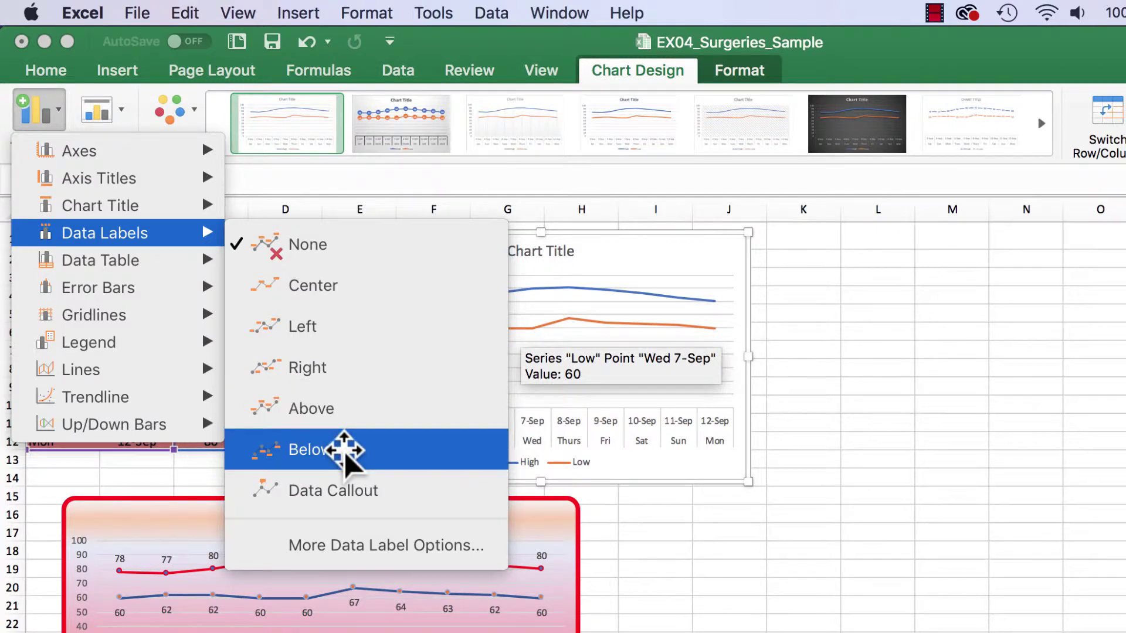
pyautogui.click(387, 546)
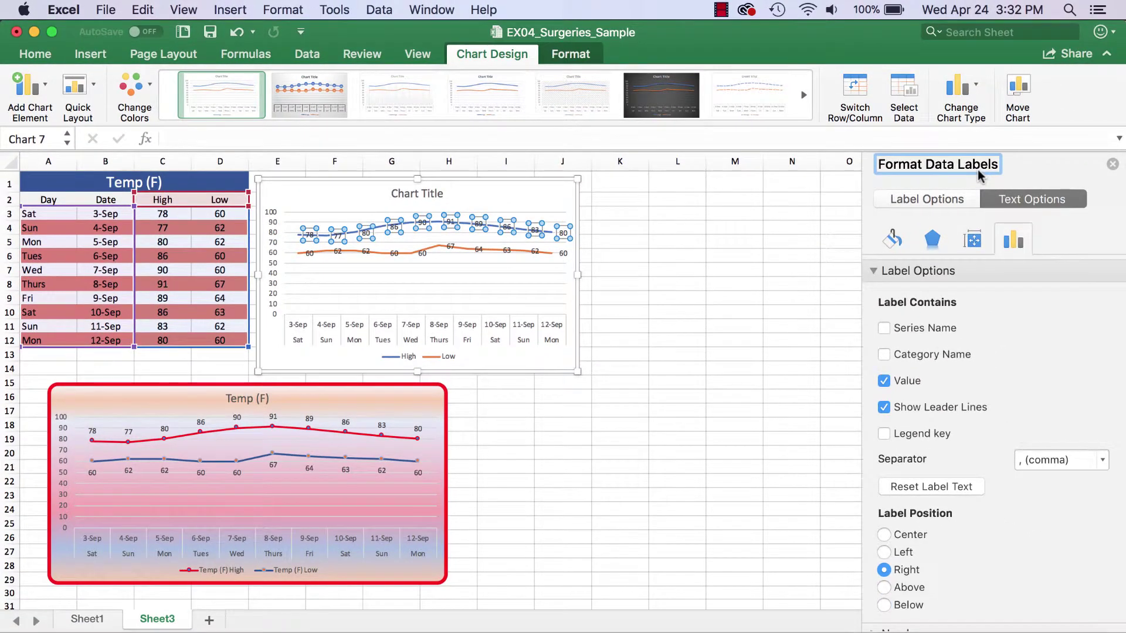
pyautogui.click(1112, 165)
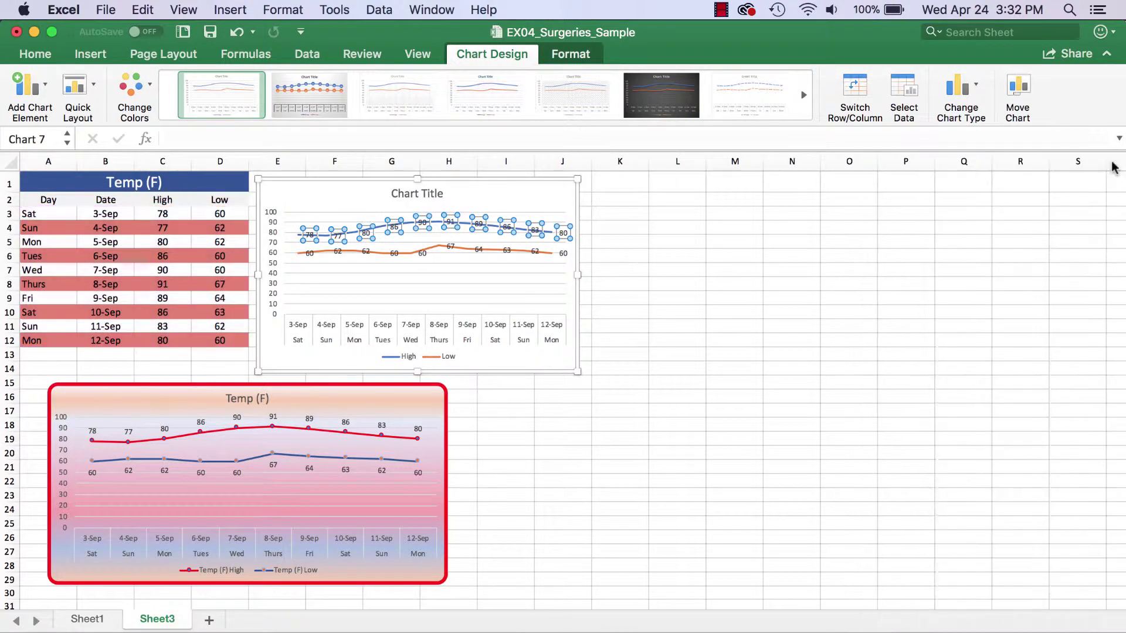
# - Position the High series' data labels above its line and the Low series' data labels below its line
pyautogui.click(583, 53)
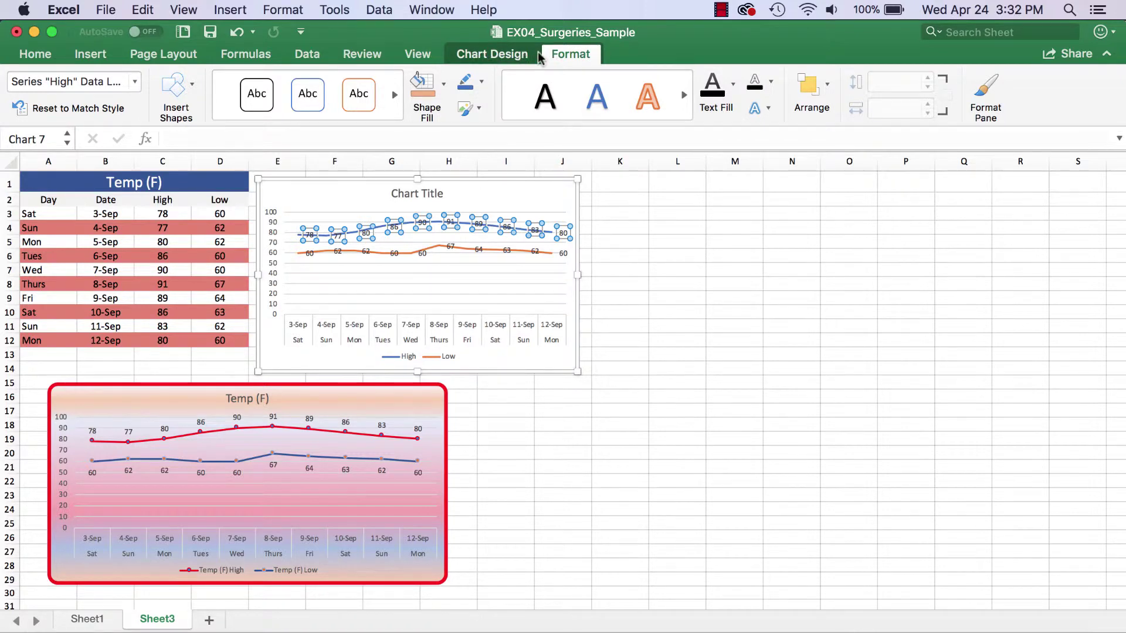
pyautogui.click(989, 90)
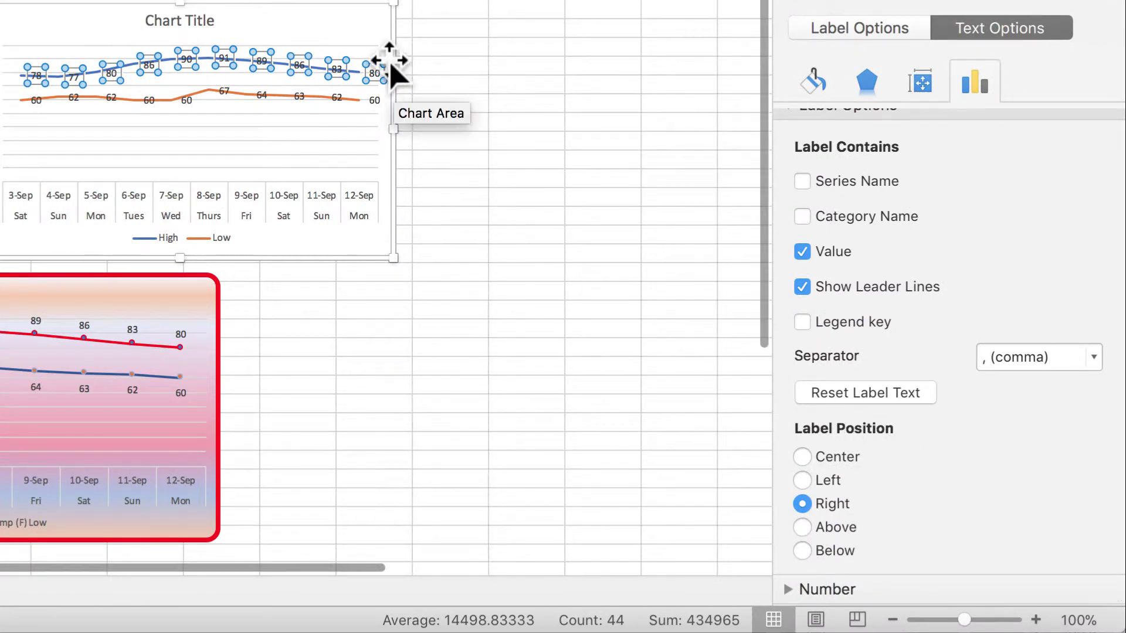
pyautogui.click(802, 527)
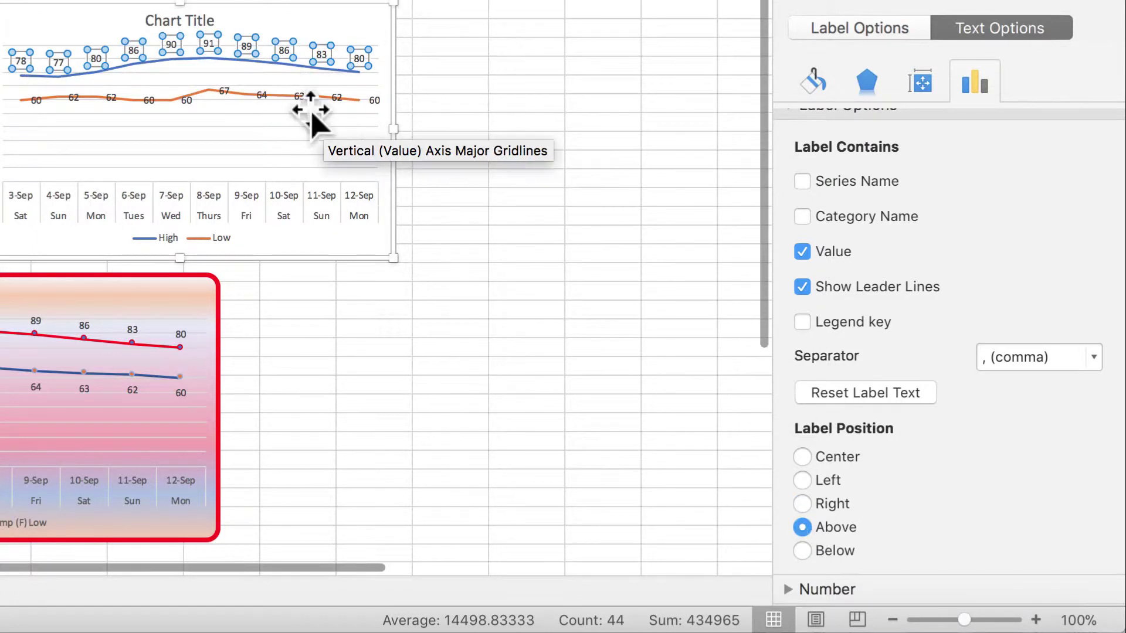
pyautogui.click(300, 96)
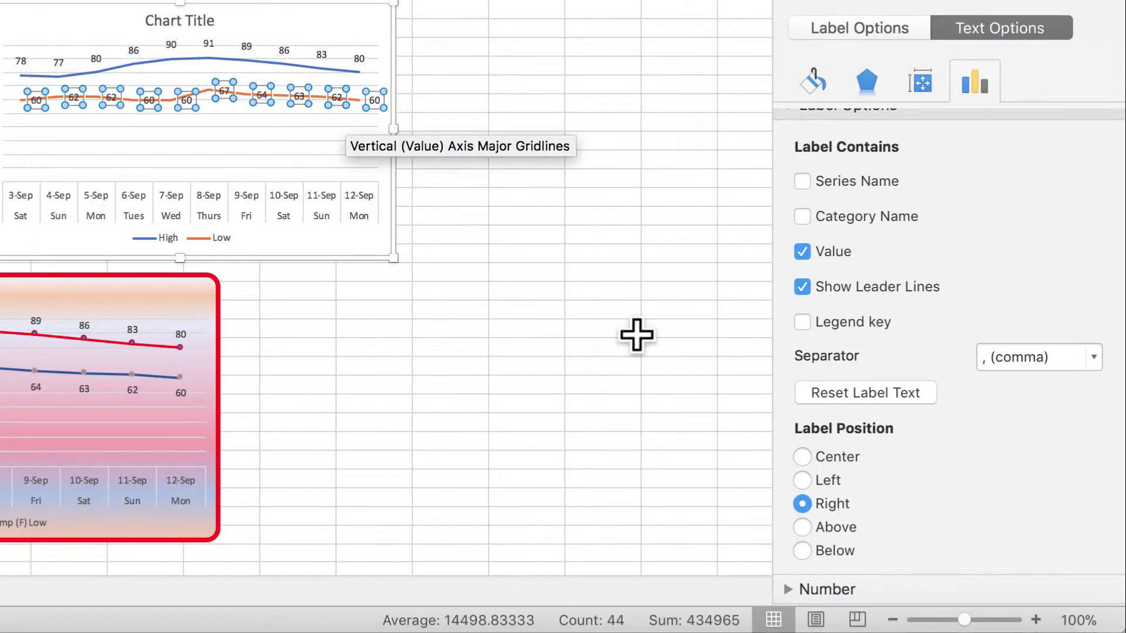
pyautogui.click(802, 551)
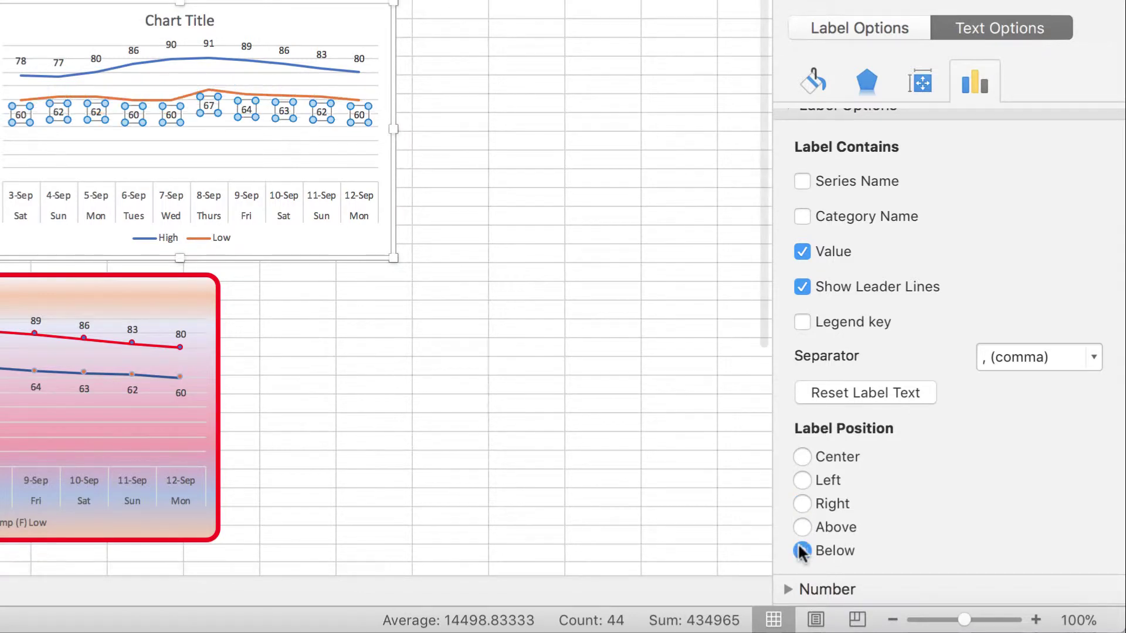
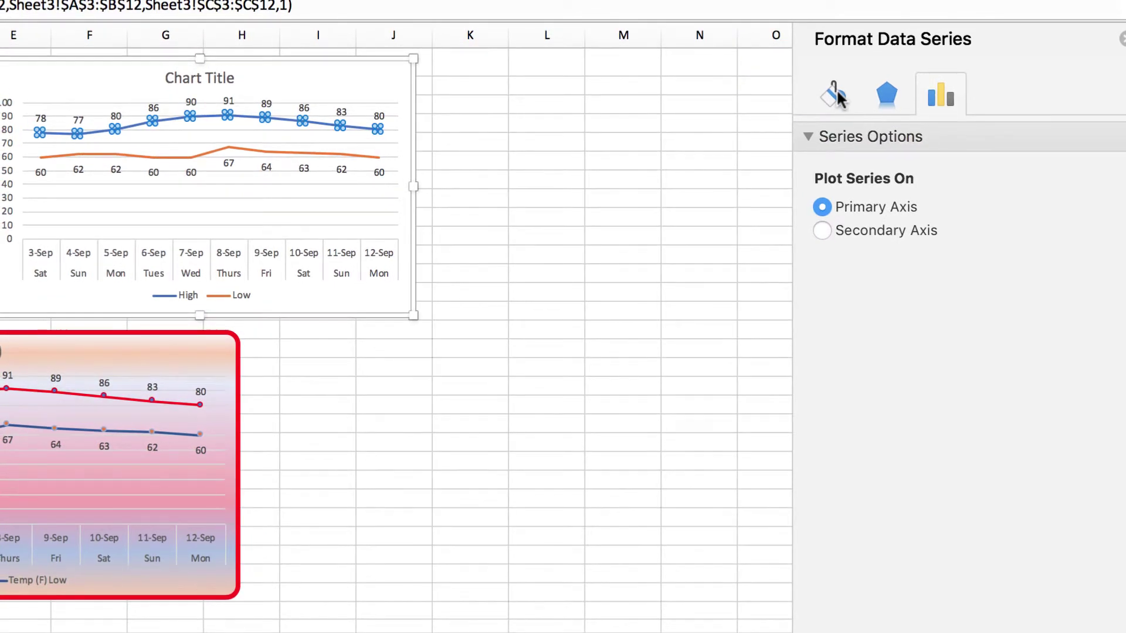
# - Format the High series in the new line chart as a solid red line
pyautogui.click(836, 95)
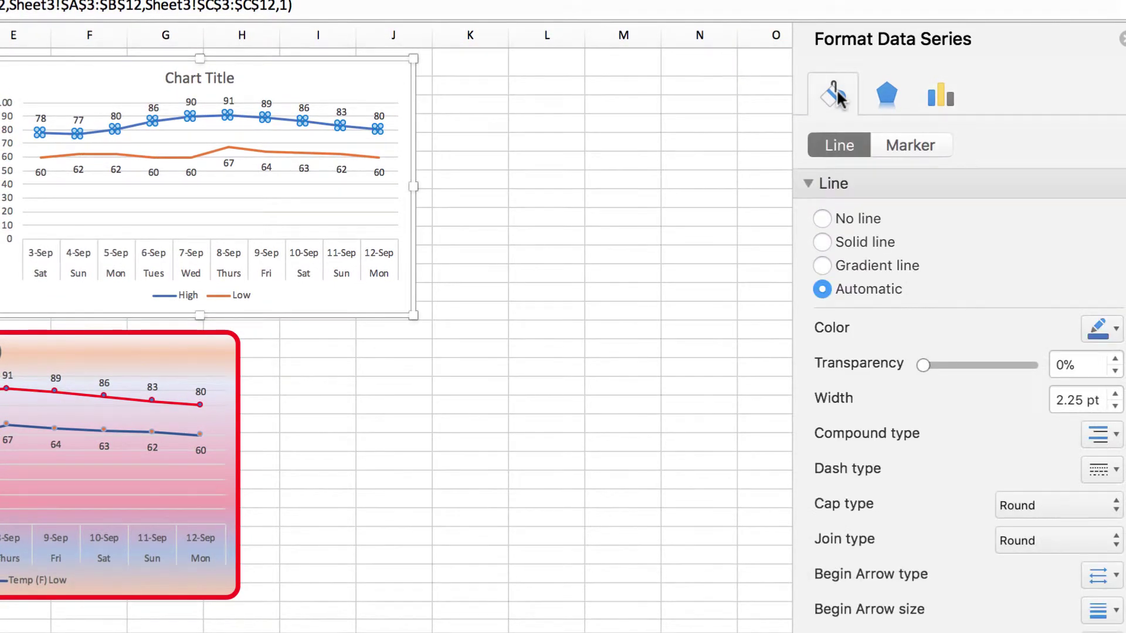
pyautogui.click(821, 242)
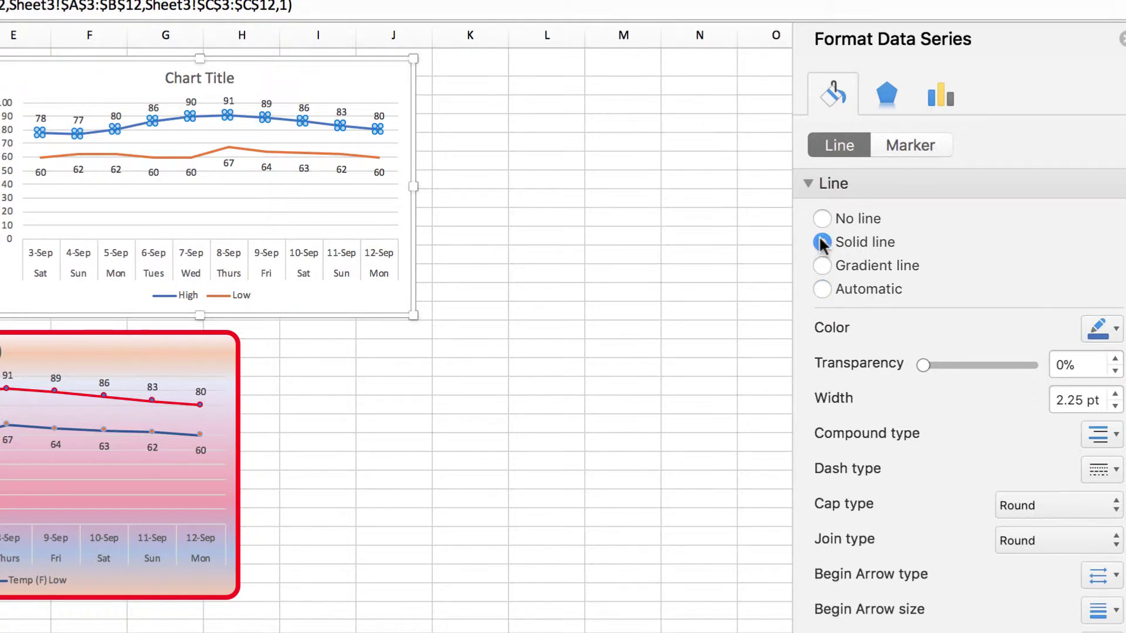
pyautogui.click(1117, 332)
pyautogui.click(1098, 326)
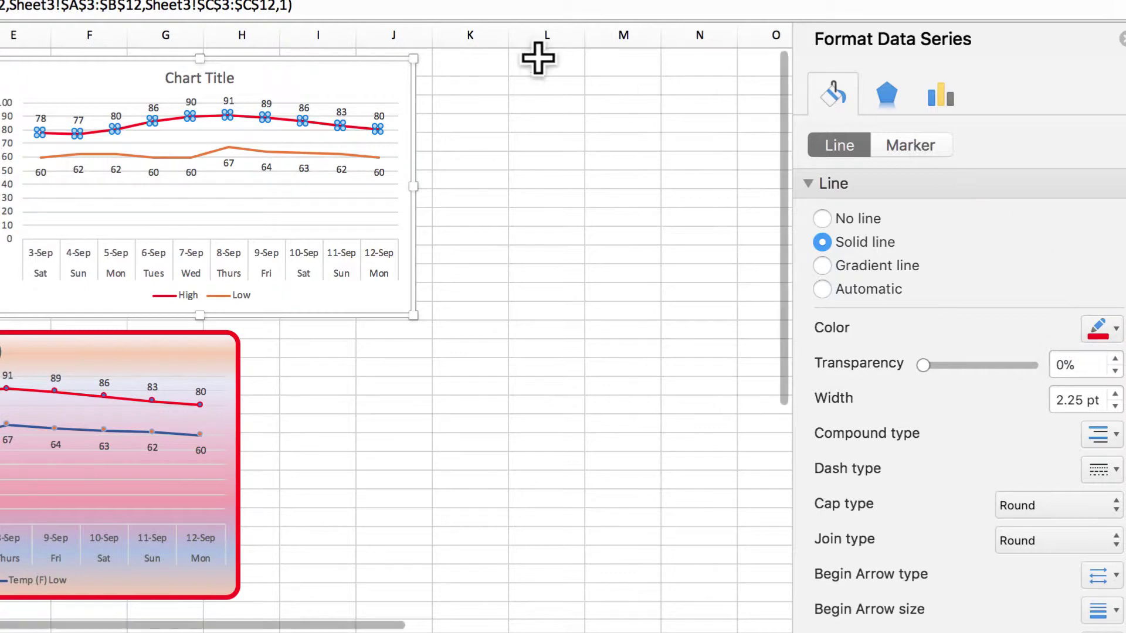
# - Give the High series built-in square markers and increase their size
pyautogui.click(924, 147)
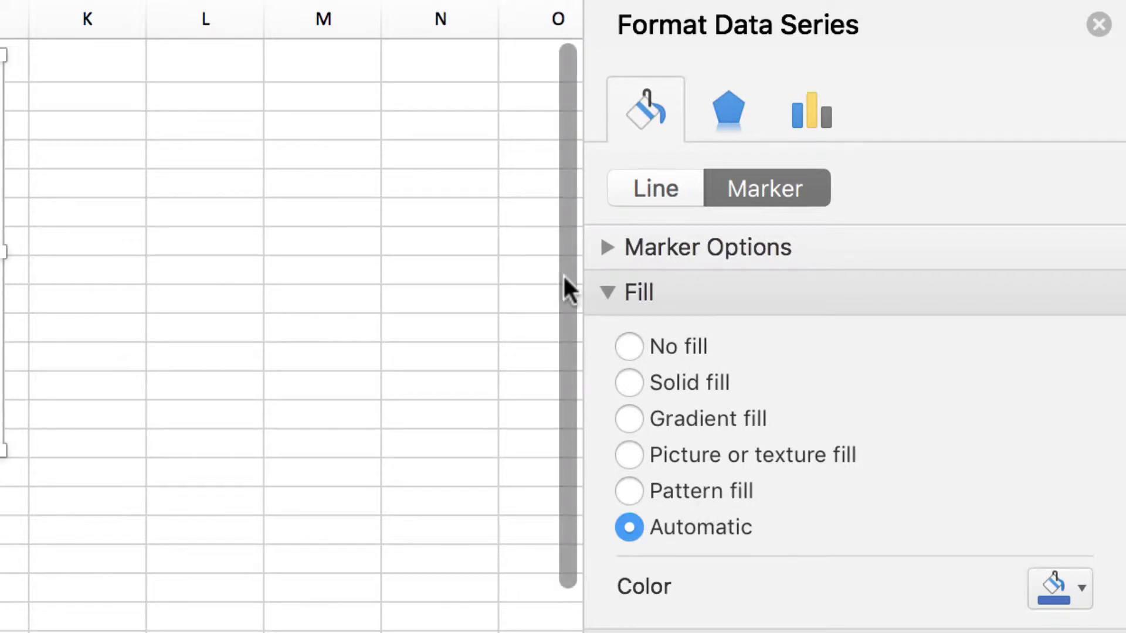
pyautogui.click(605, 287)
pyautogui.click(606, 247)
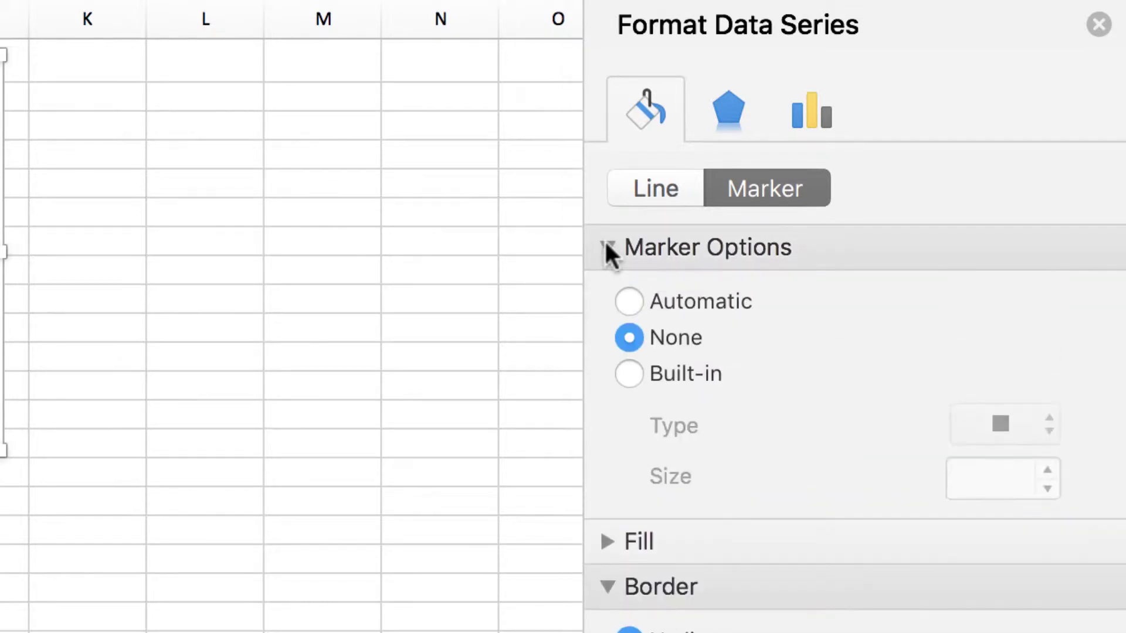
pyautogui.click(628, 374)
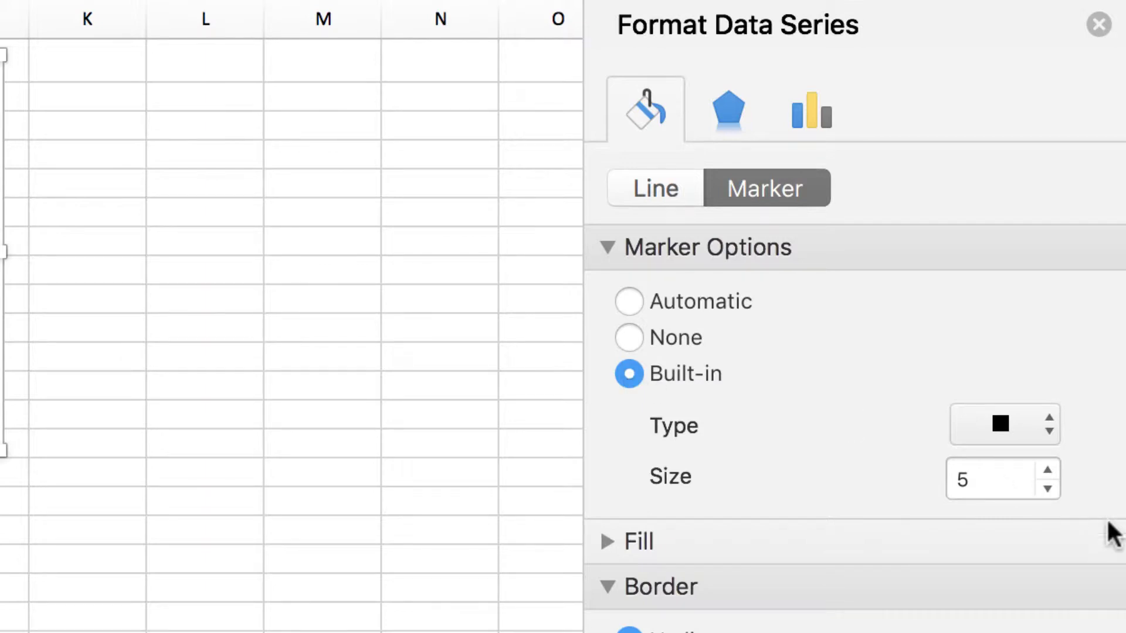
pyautogui.click(1047, 469)
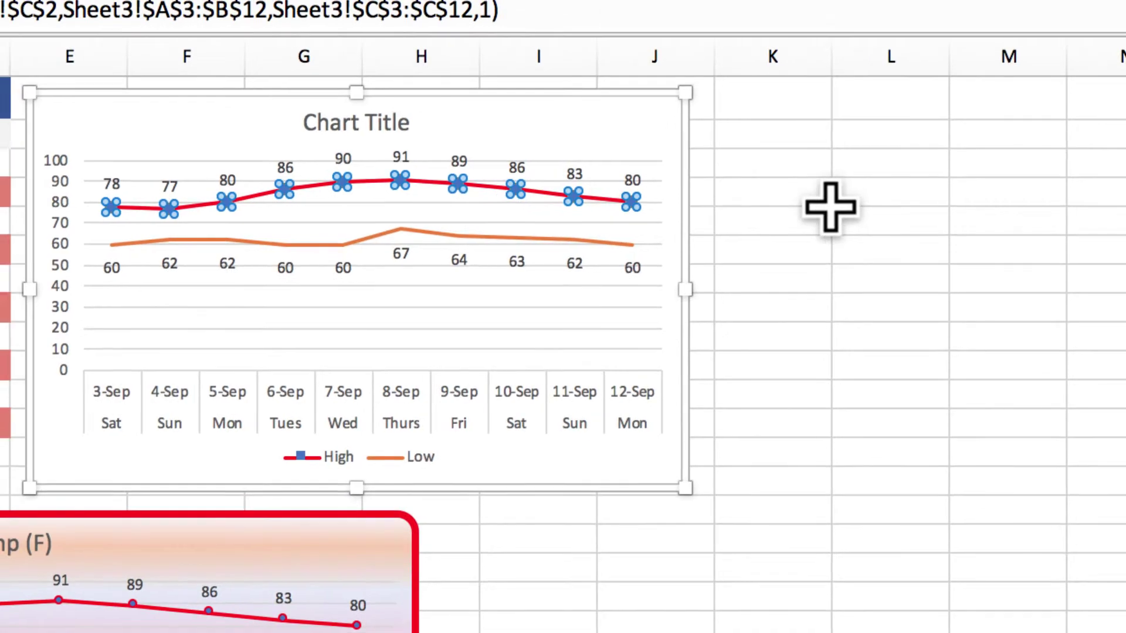
pyautogui.click(829, 206)
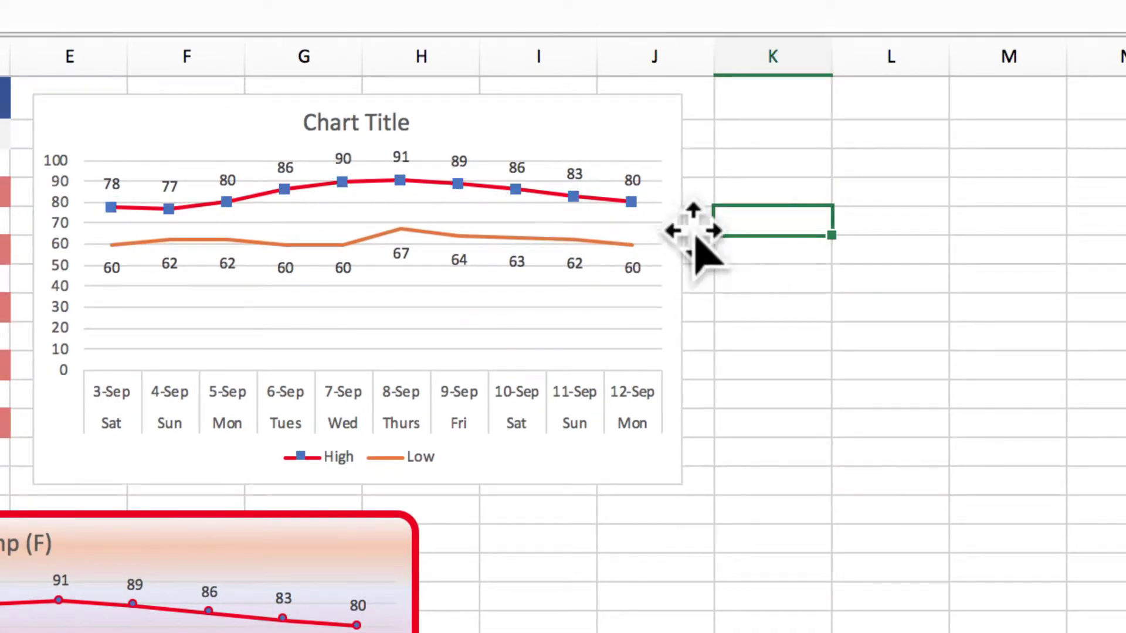
# - Set the High series' markers to a solid red fill
pyautogui.click(631, 201)
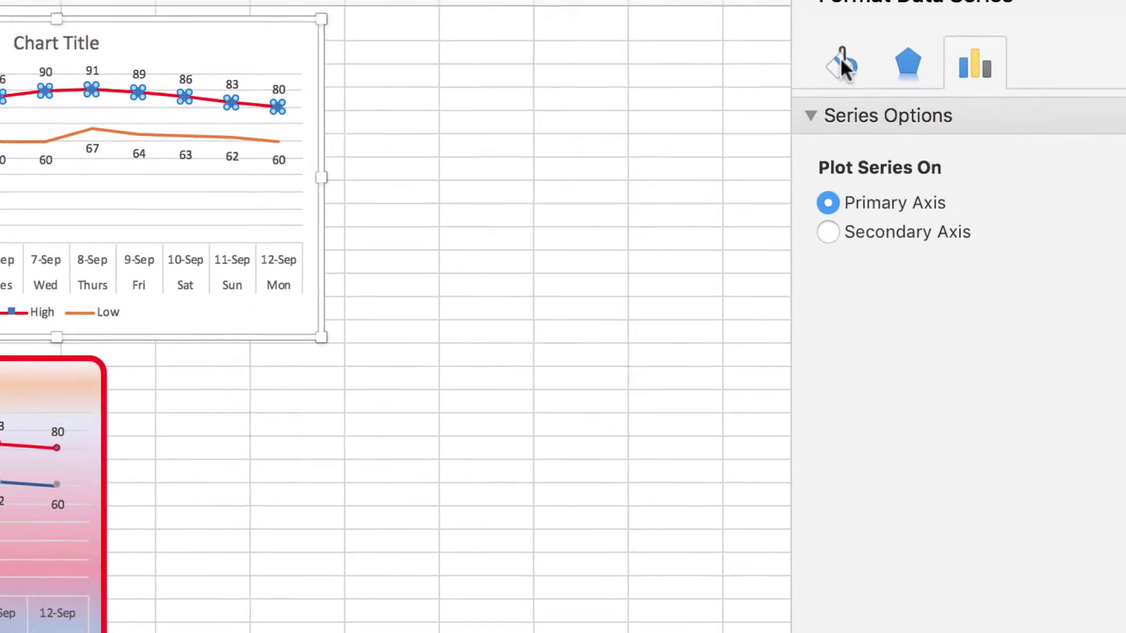
pyautogui.click(842, 63)
pyautogui.click(819, 105)
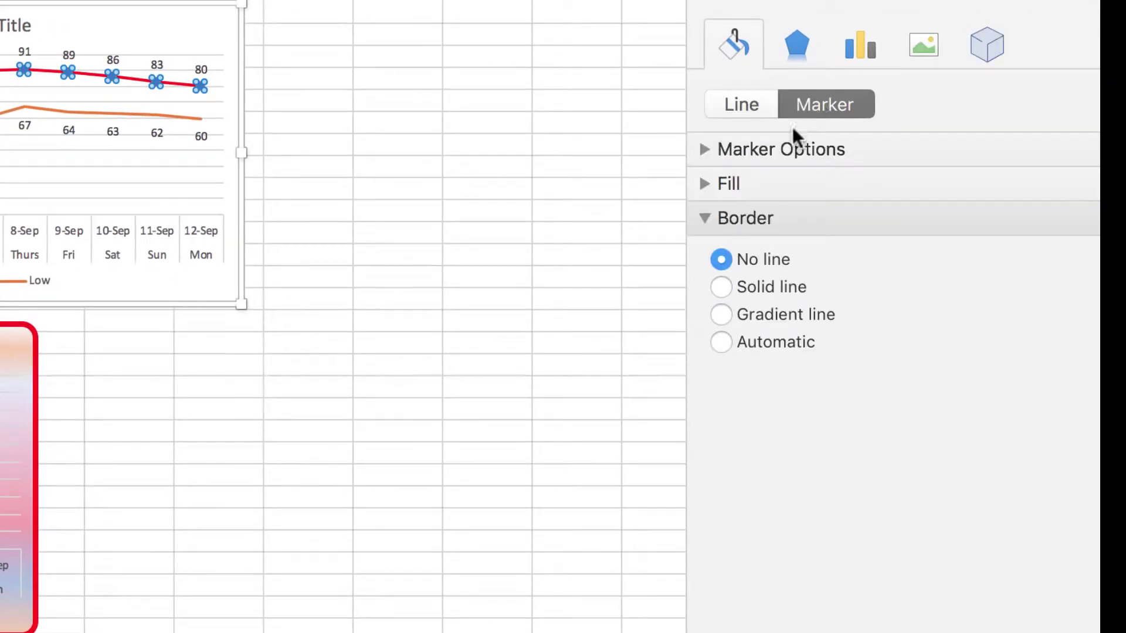
pyautogui.click(705, 183)
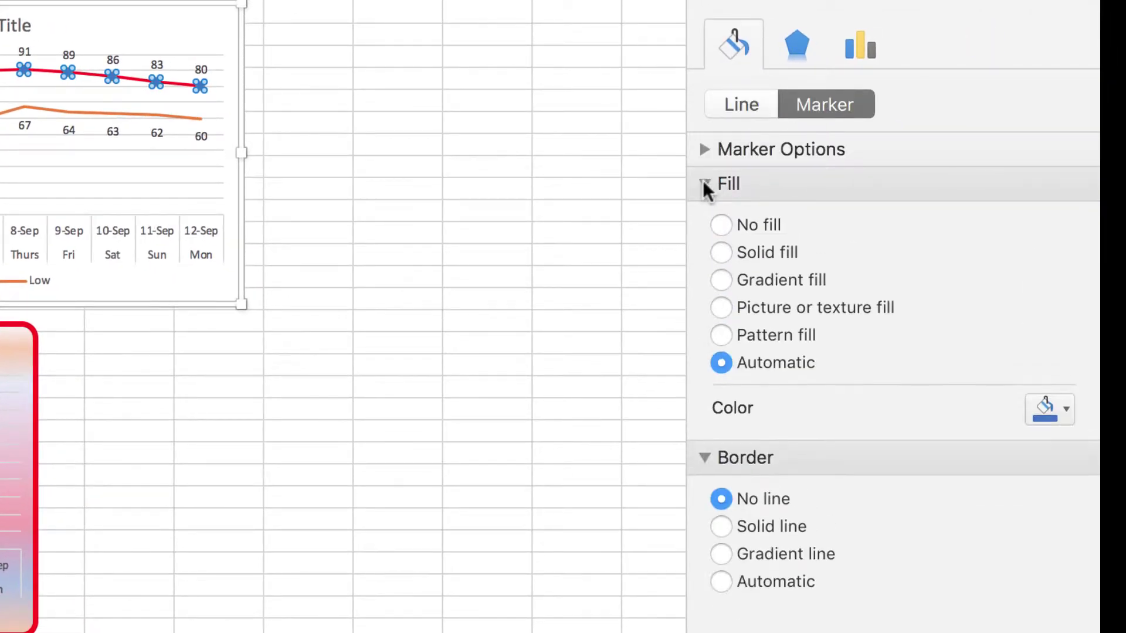
pyautogui.click(720, 253)
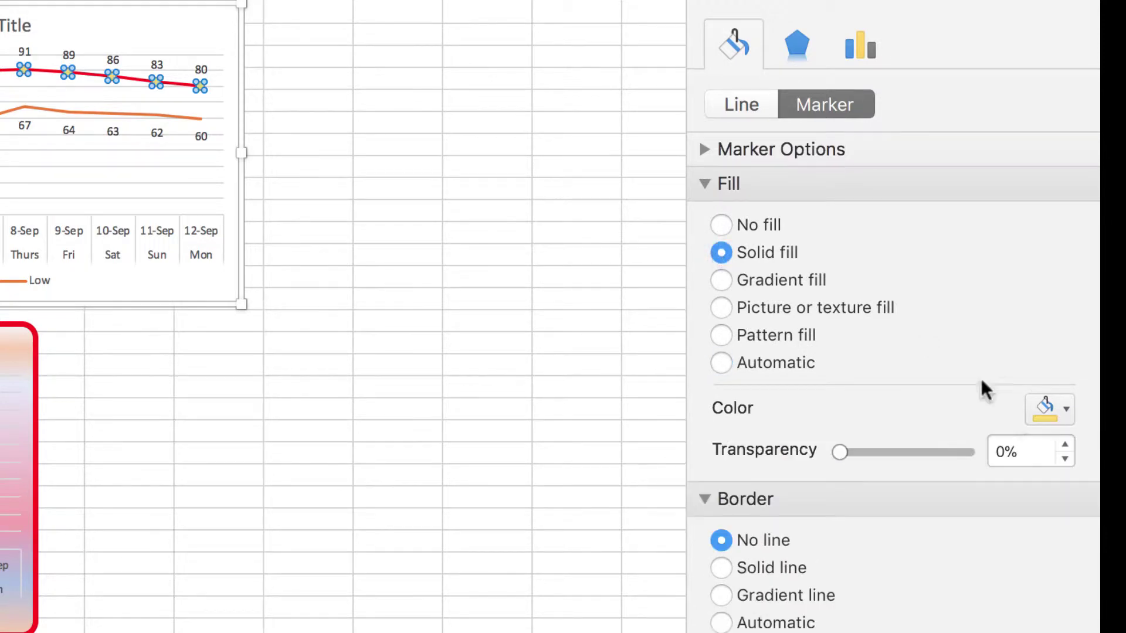
pyautogui.click(1067, 413)
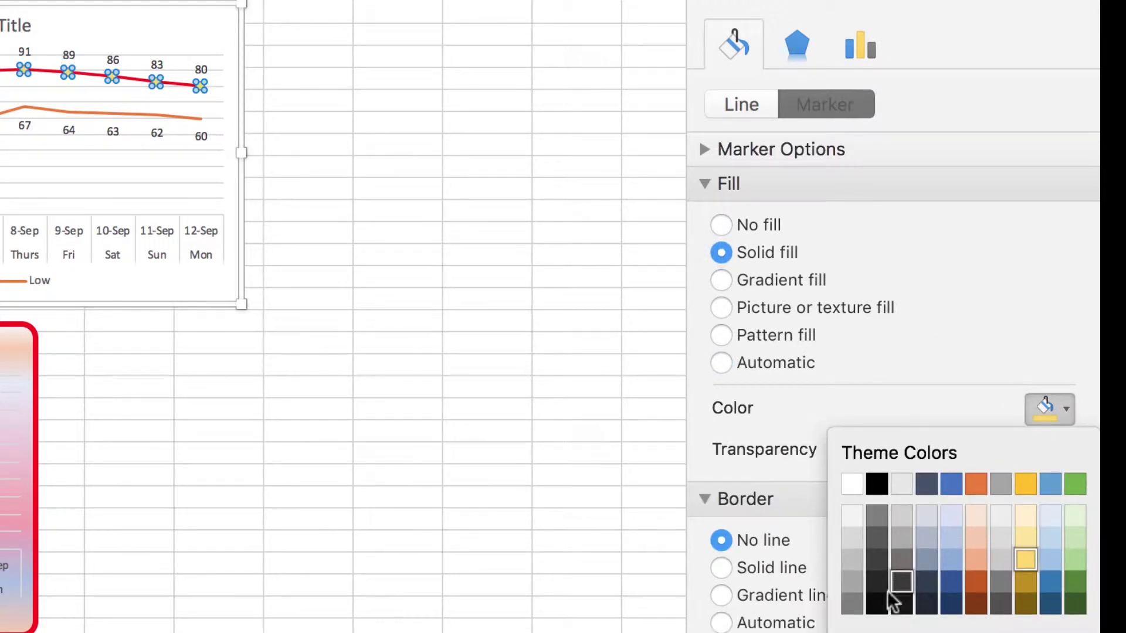
pyautogui.click(877, 630)
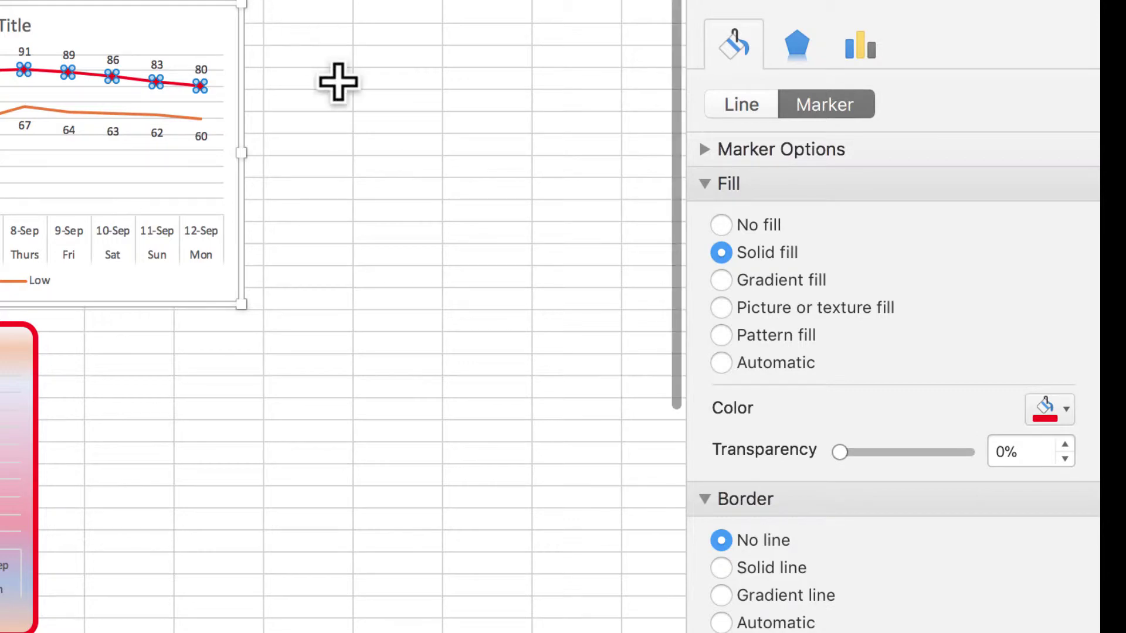
# - Format the Low series in the temperature line chart as a solid blue line
pyautogui.click(226, 95)
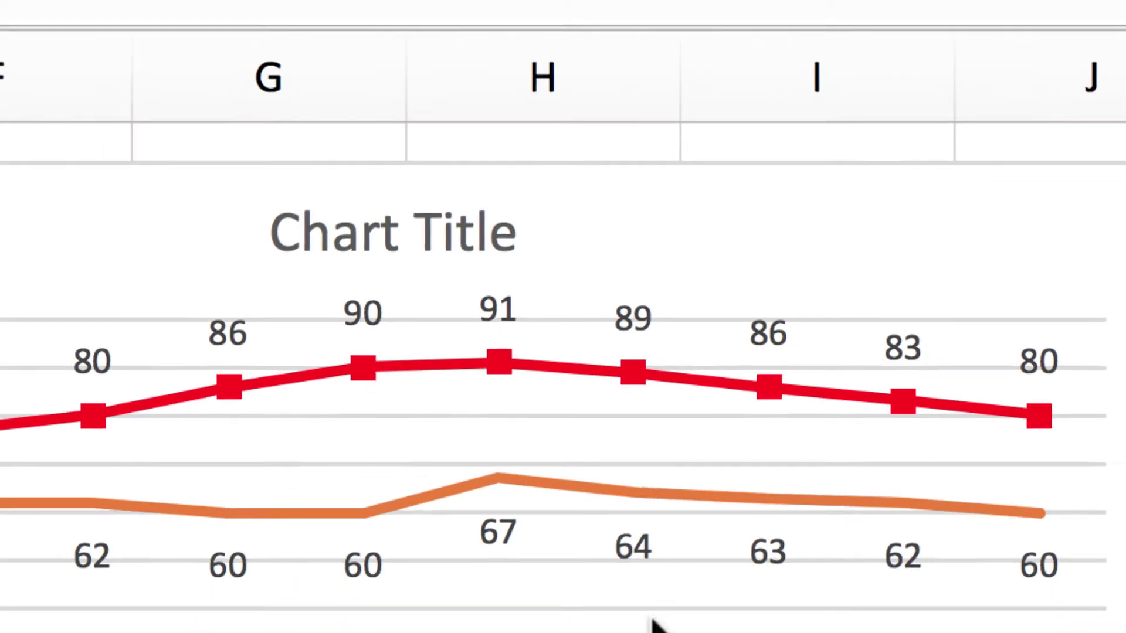
pyautogui.click(694, 496)
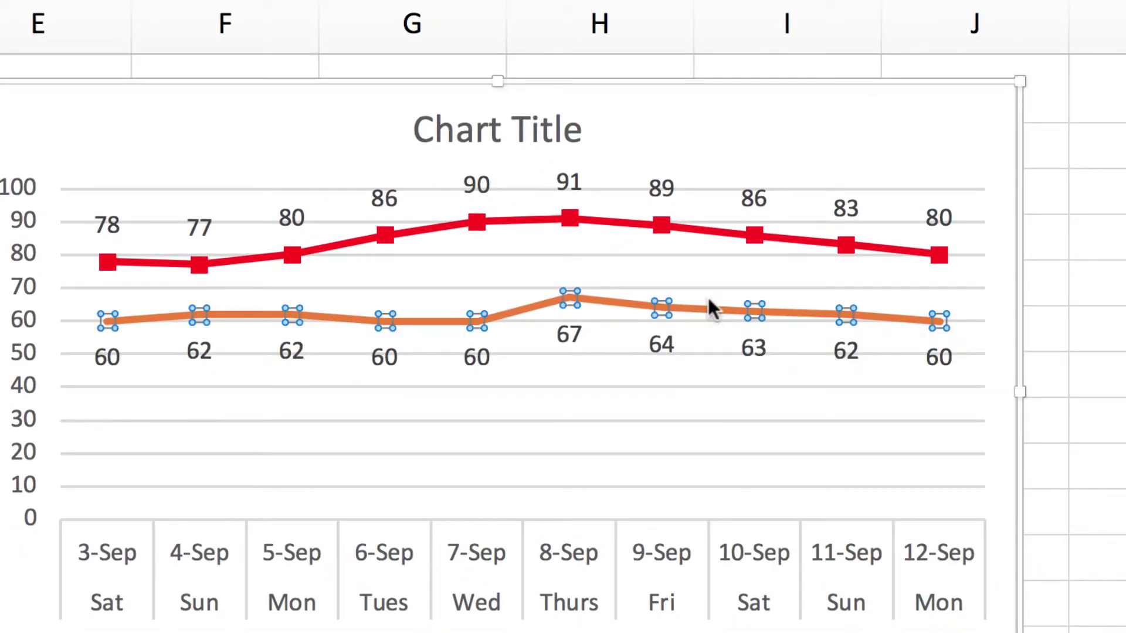
pyautogui.moveTo(707, 303)
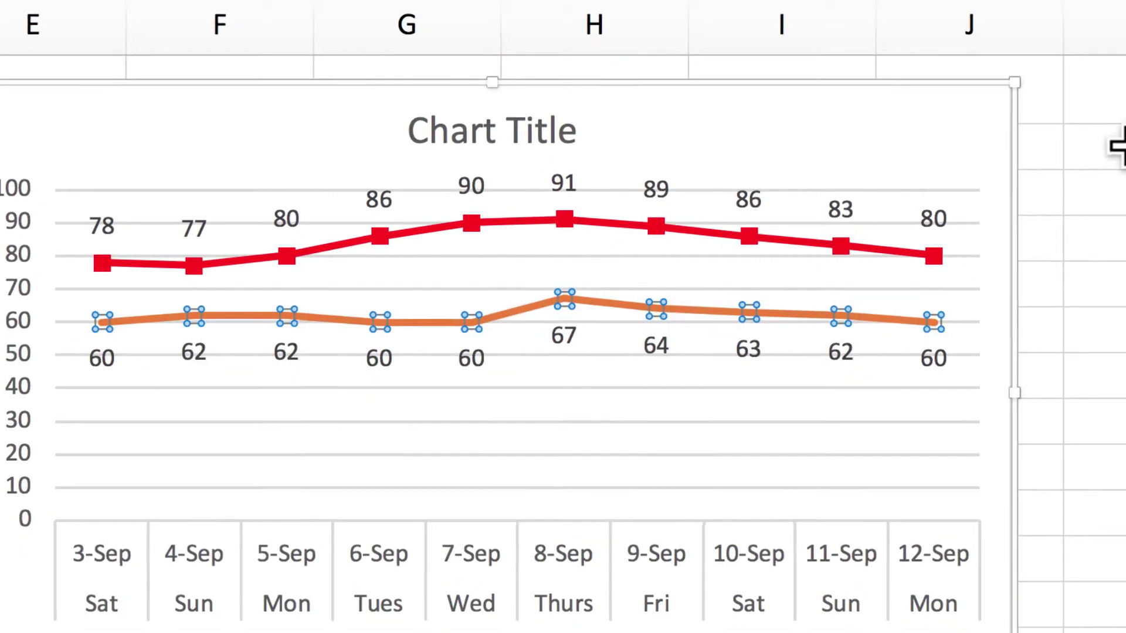
pyautogui.press('super+1')
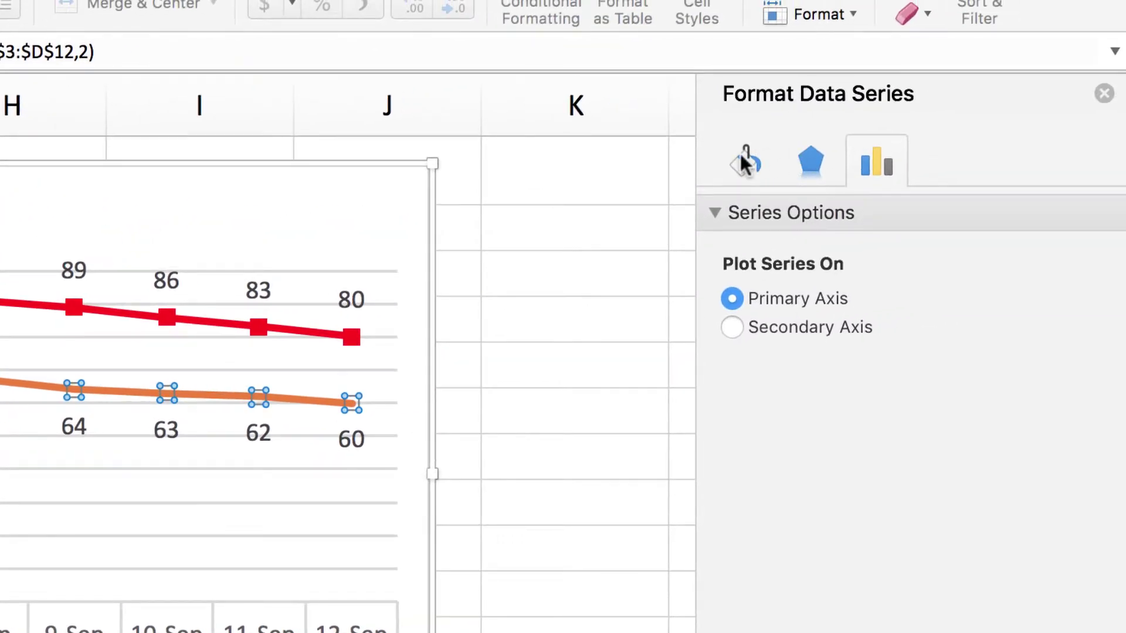
pyautogui.click(741, 155)
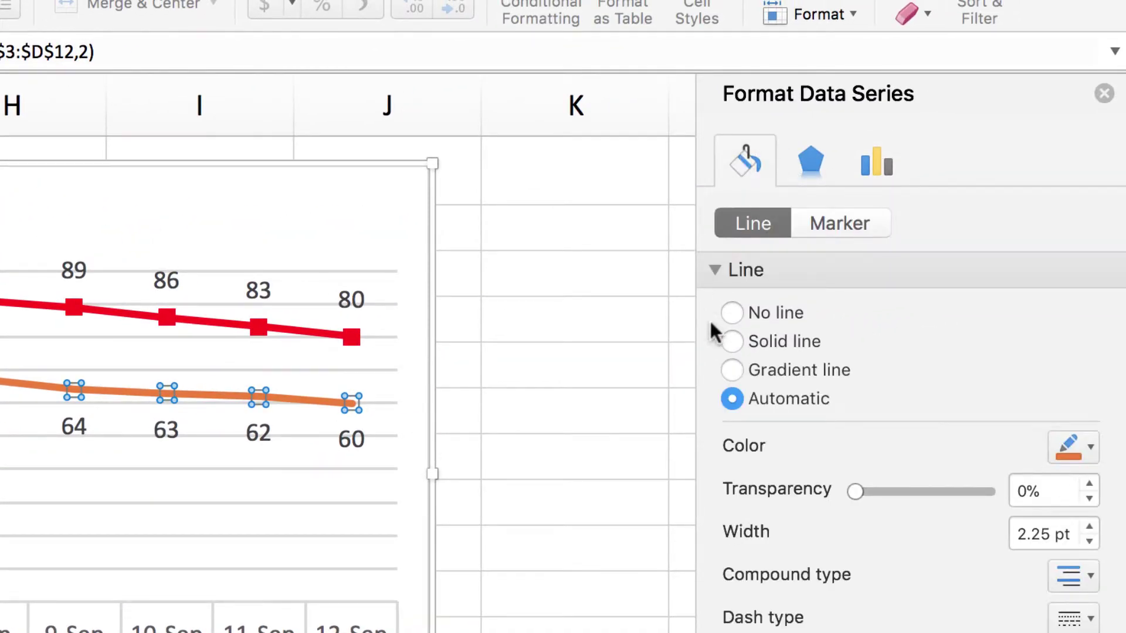
pyautogui.click(731, 341)
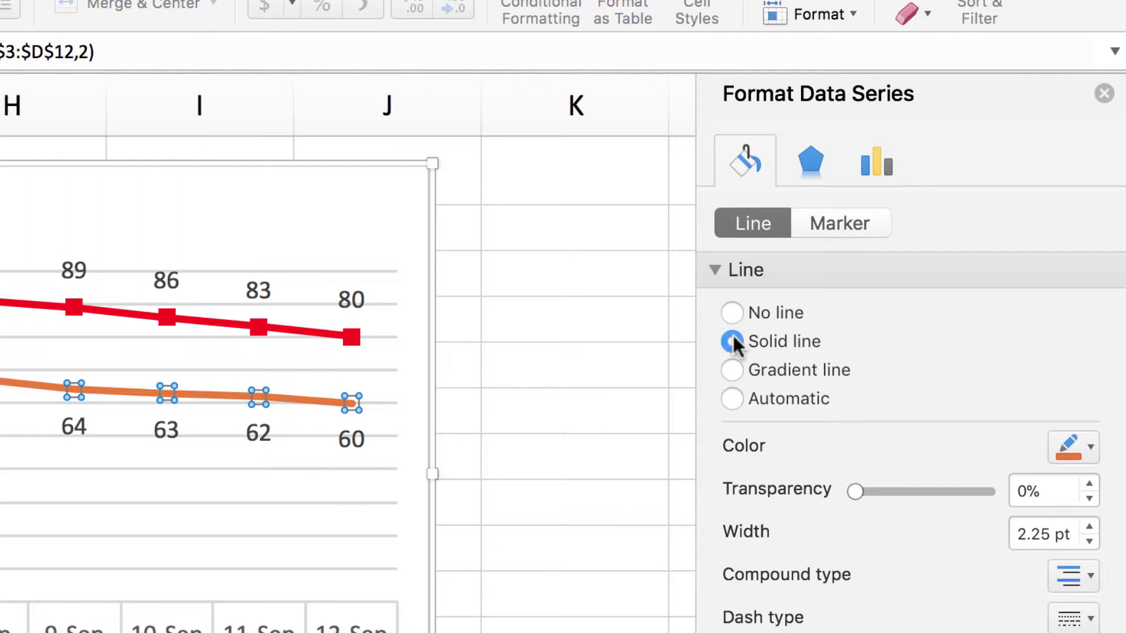
pyautogui.click(1088, 441)
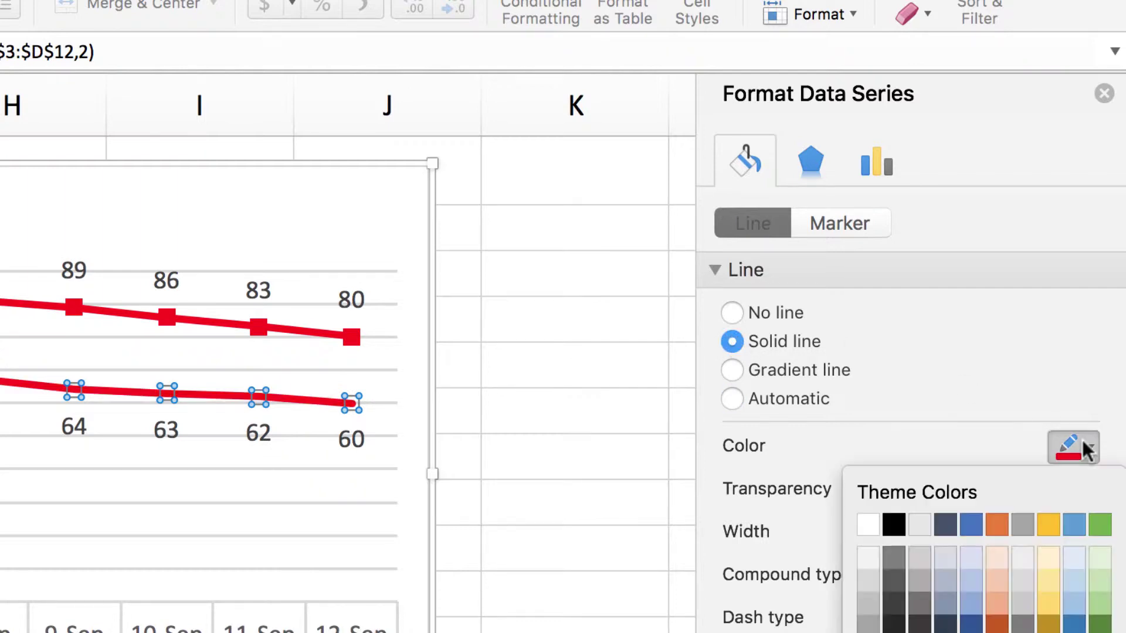
pyautogui.click(972, 523)
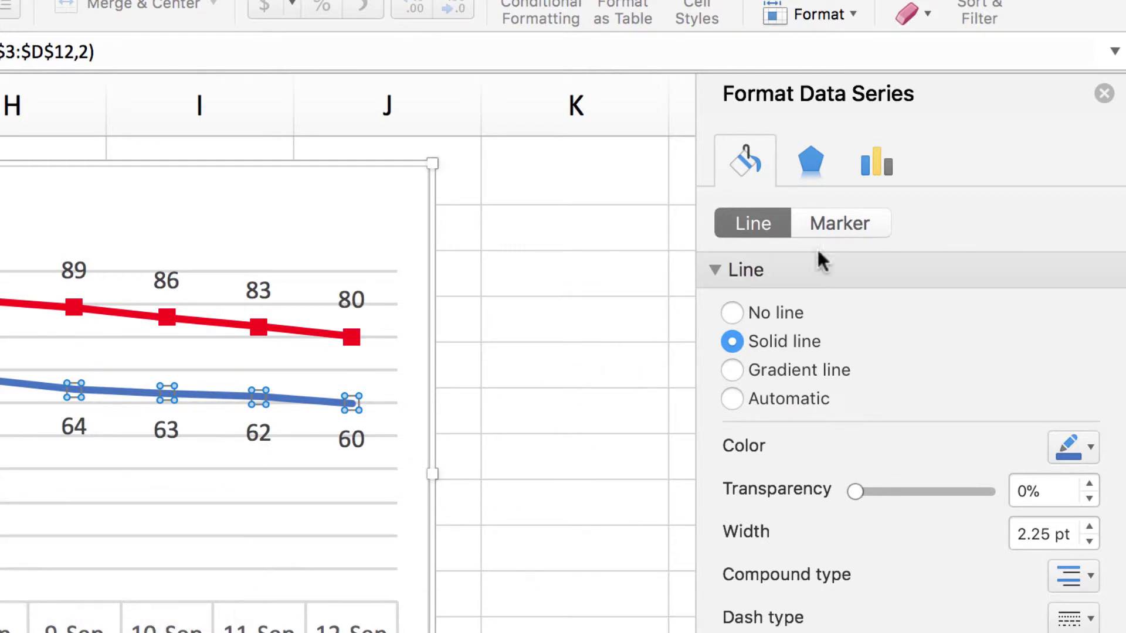
# - Give the Low series built-in square markers and set their size to 6
pyautogui.click(862, 221)
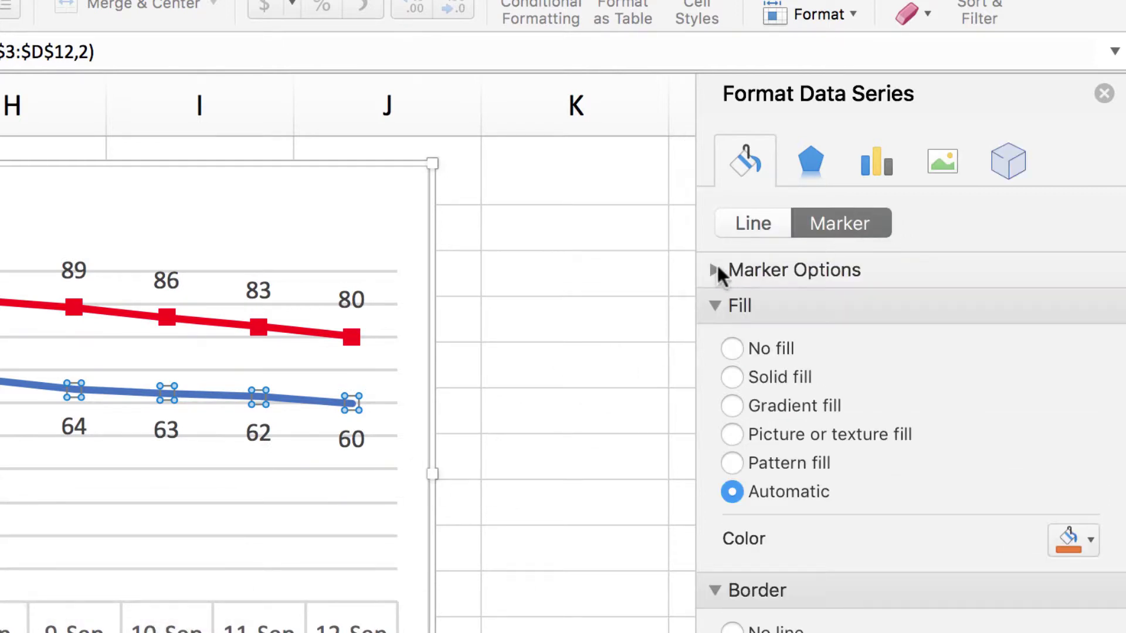
pyautogui.click(717, 271)
pyautogui.click(732, 369)
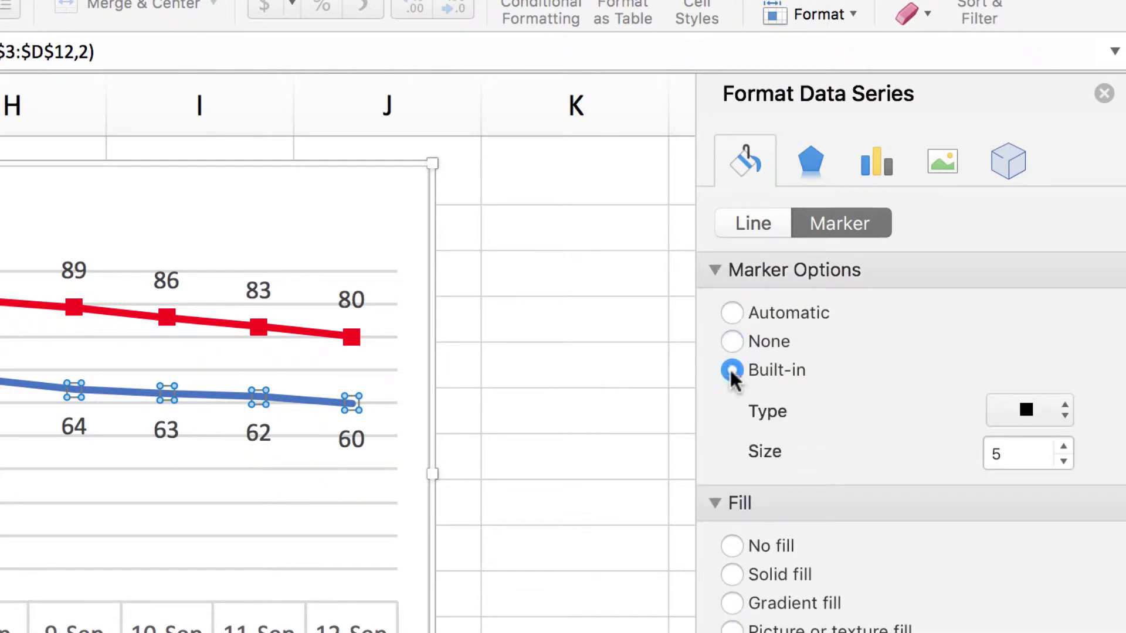
pyautogui.click(1063, 446)
pyautogui.click(1062, 445)
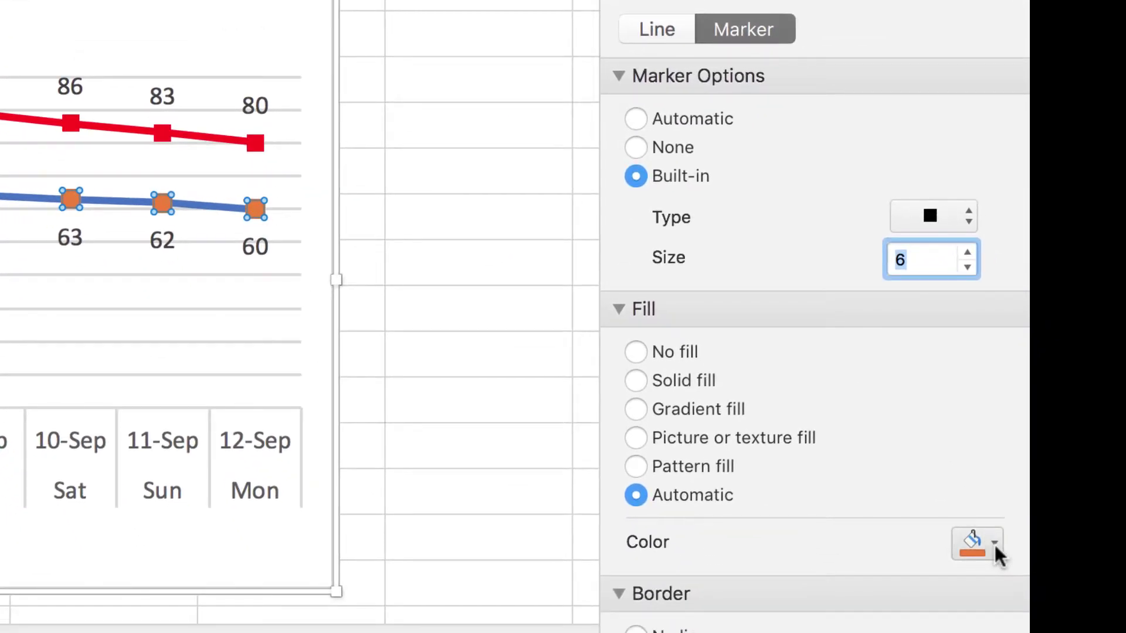
# - Set the Low series' markers to a solid blue fill with no border line
pyautogui.click(617, 73)
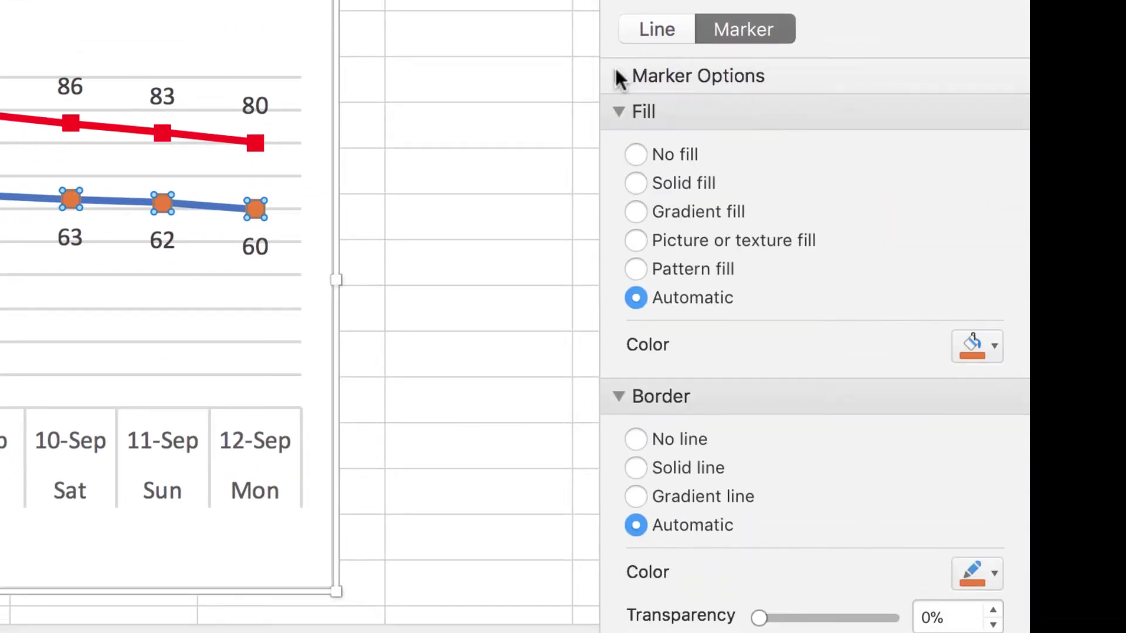
pyautogui.click(635, 182)
pyautogui.click(993, 345)
pyautogui.click(873, 422)
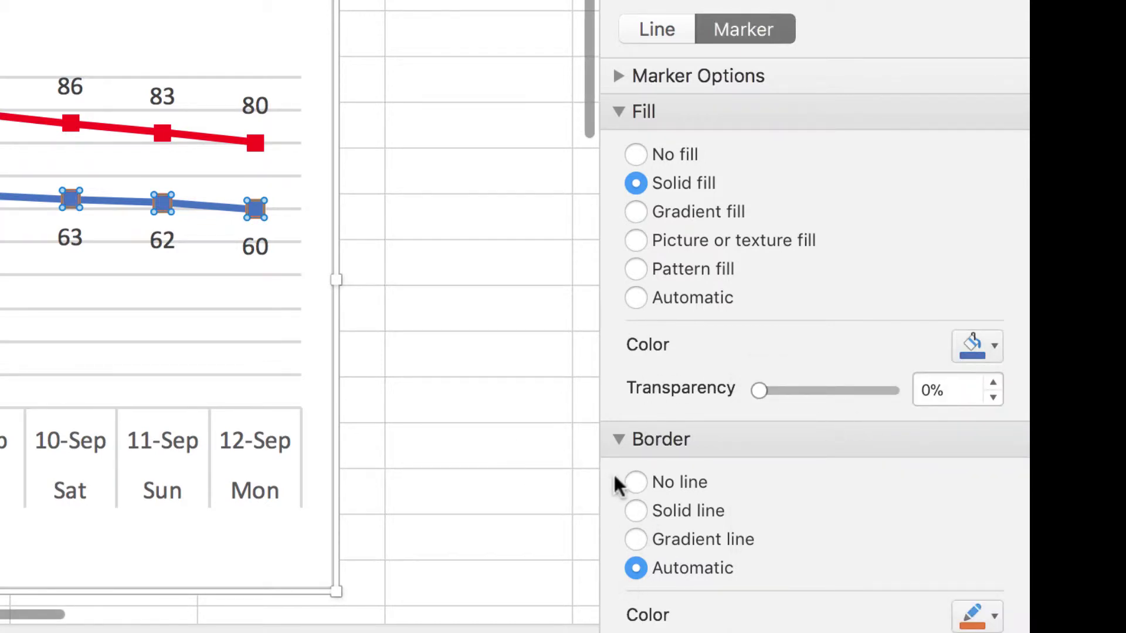
pyautogui.click(636, 482)
pyautogui.click(423, 96)
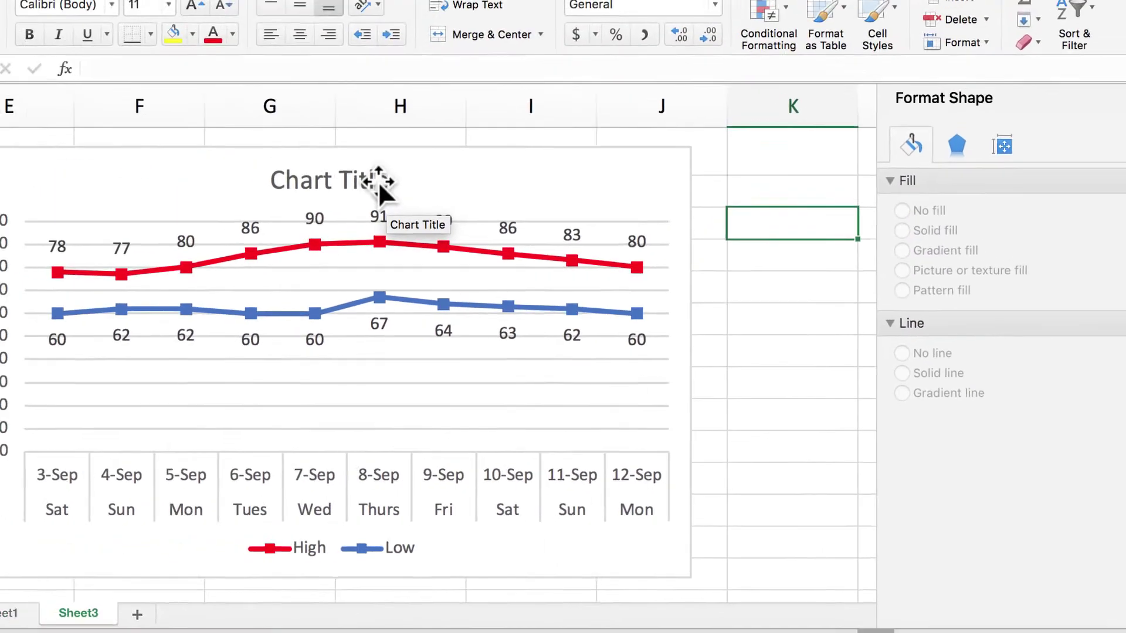
# - Replace the temperature chart's placeholder title with Temps
pyautogui.click(391, 189)
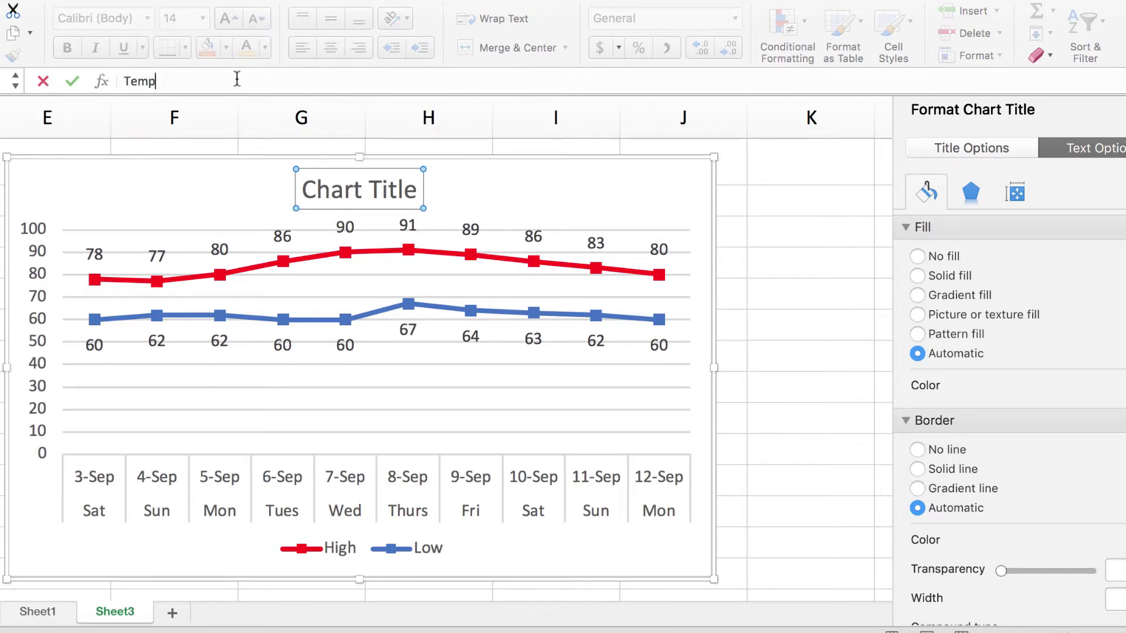
pyautogui.write('Temps')
pyautogui.press('Return')
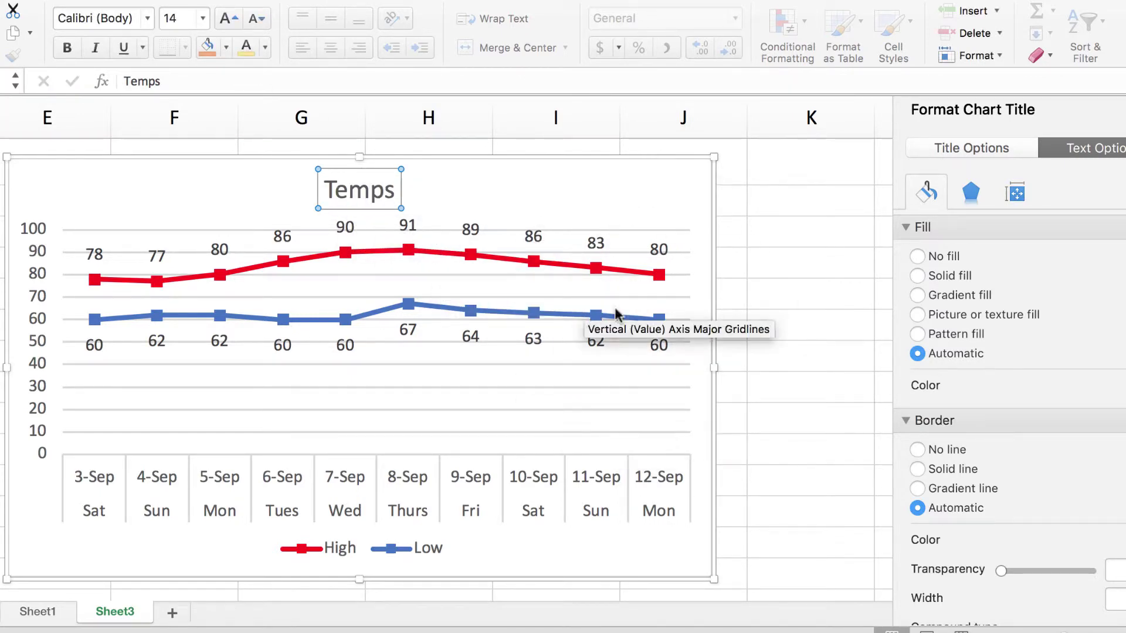
# - Give the Temps chart area a solid red border line
pyautogui.click(622, 159)
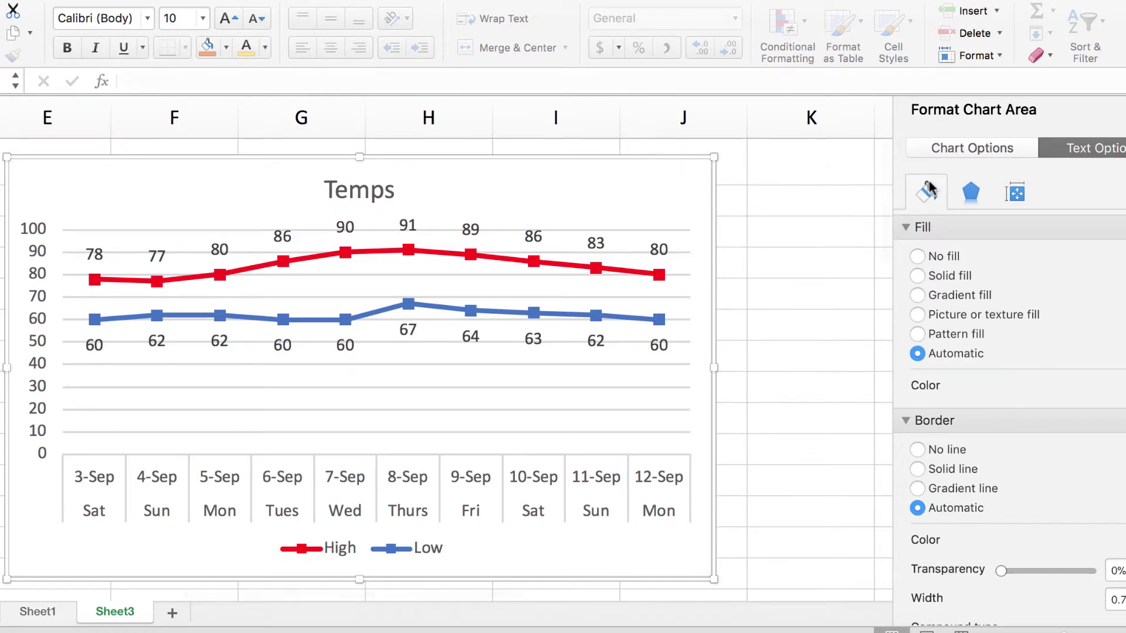
pyautogui.click(906, 227)
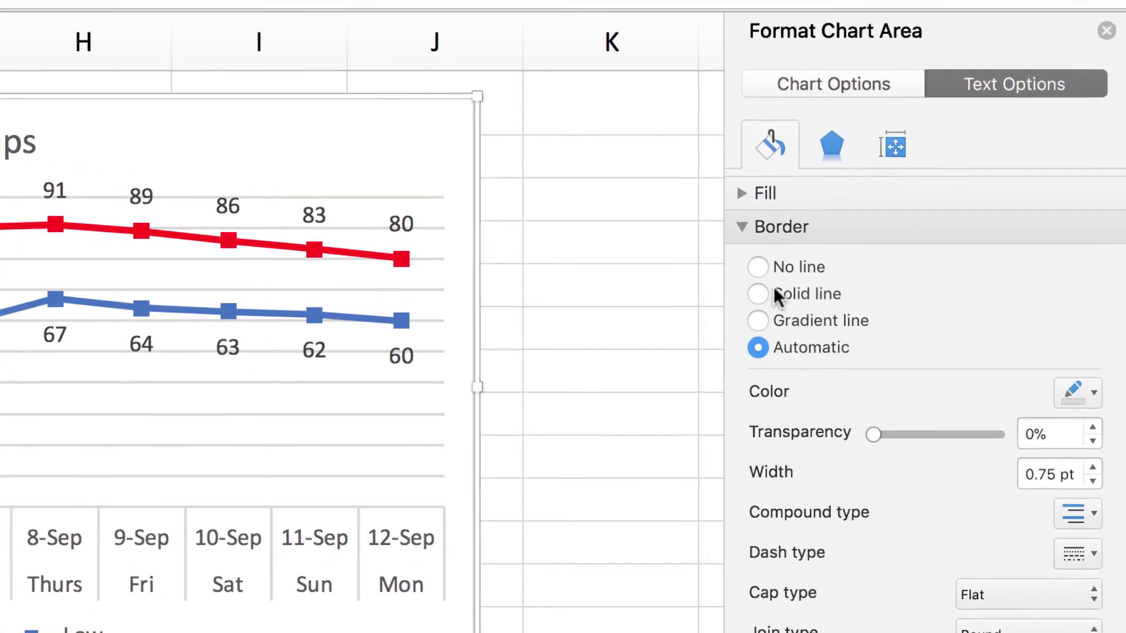
pyautogui.scroll(-3, 928, 298)
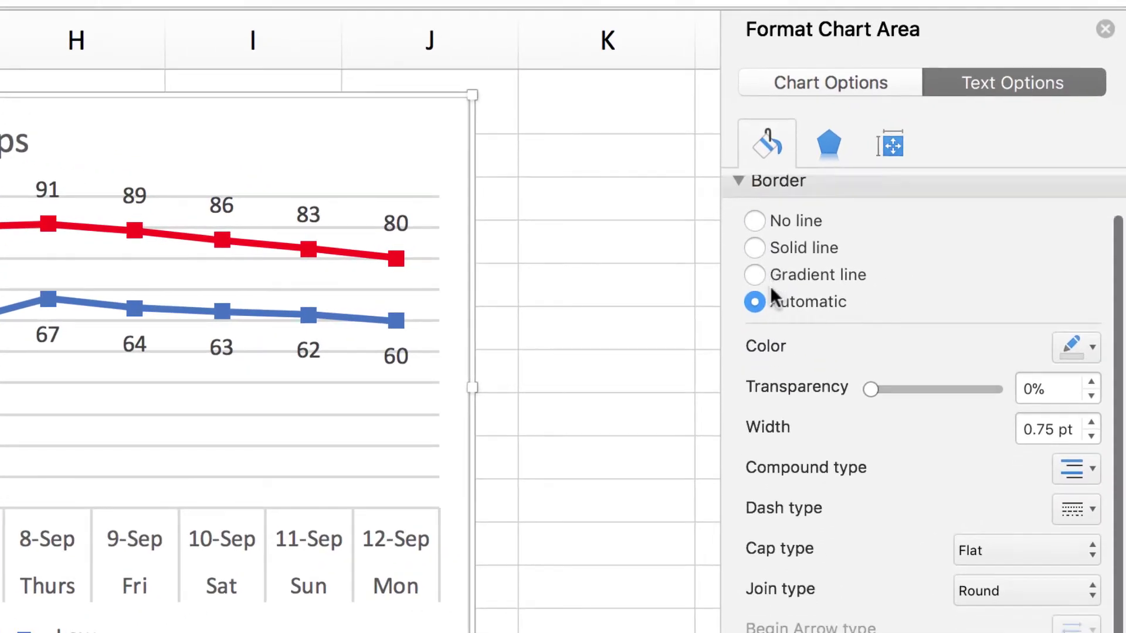
pyautogui.scroll(3, 771, 296)
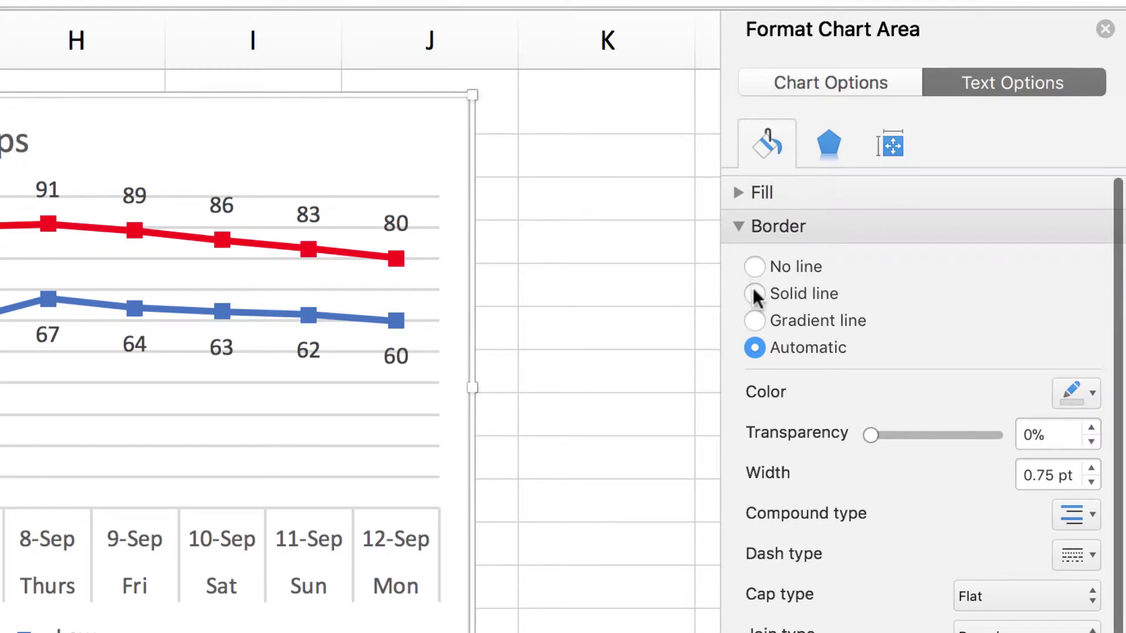
pyautogui.click(755, 294)
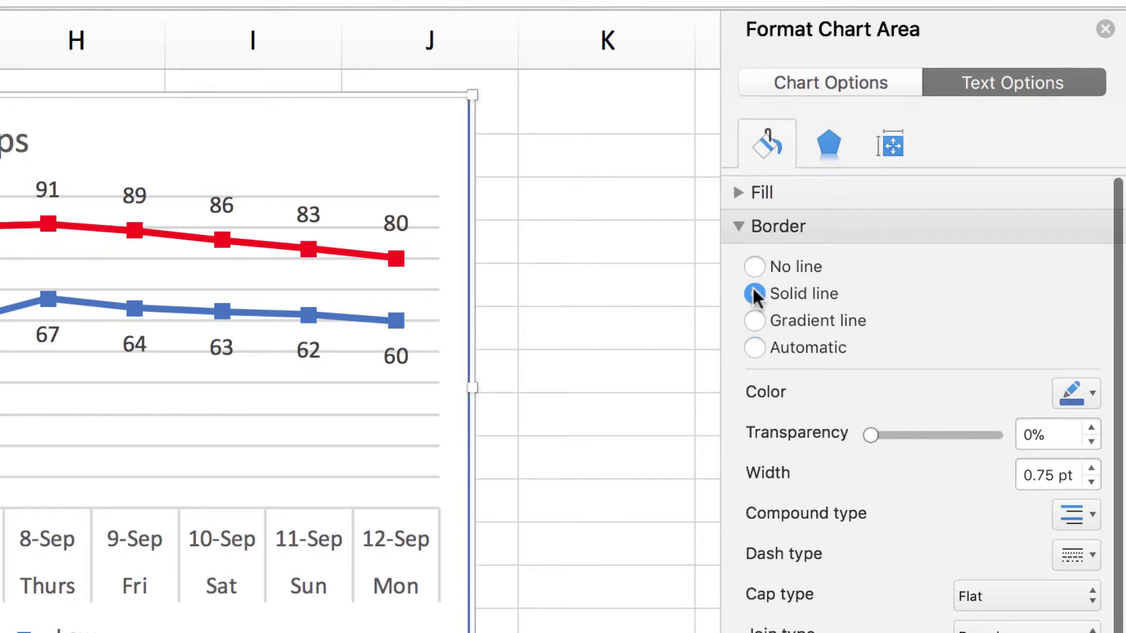
pyautogui.click(1092, 394)
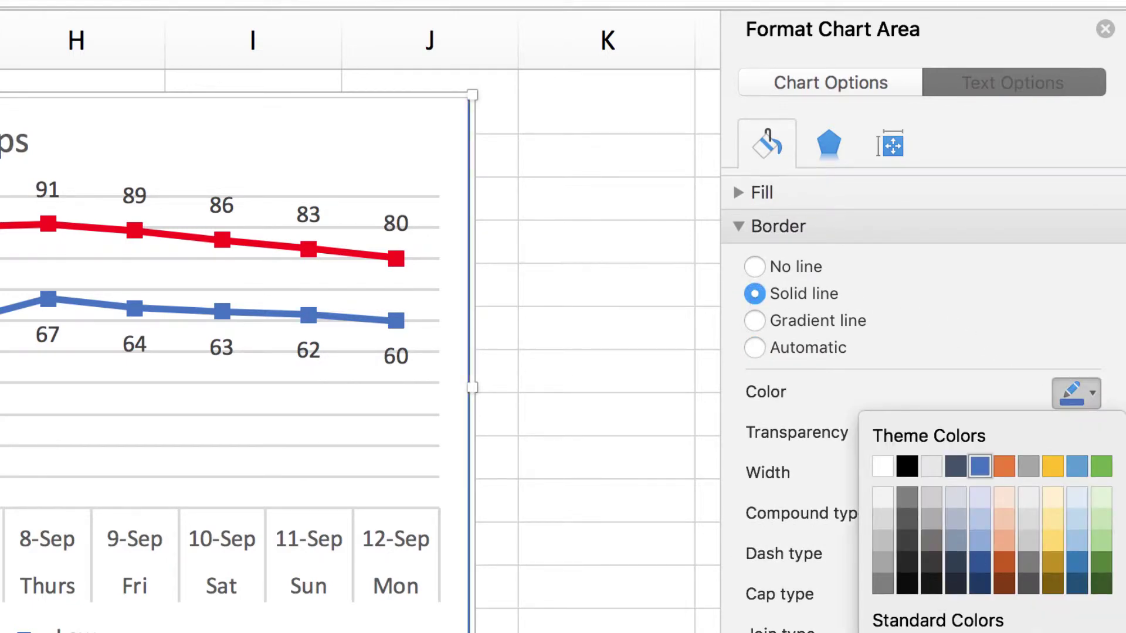
pyautogui.click(907, 630)
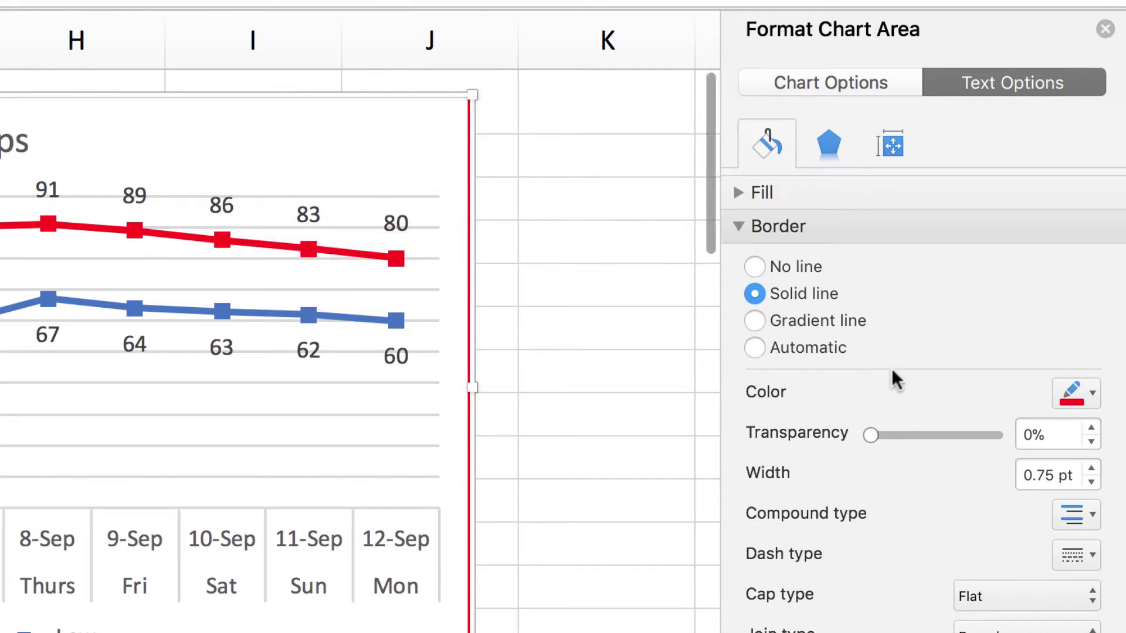
# - Round the corners of the chart area's border and set its width to 1.75 pt
pyautogui.scroll(-3, 819, 504)
pyautogui.scroll(2, 817, 503)
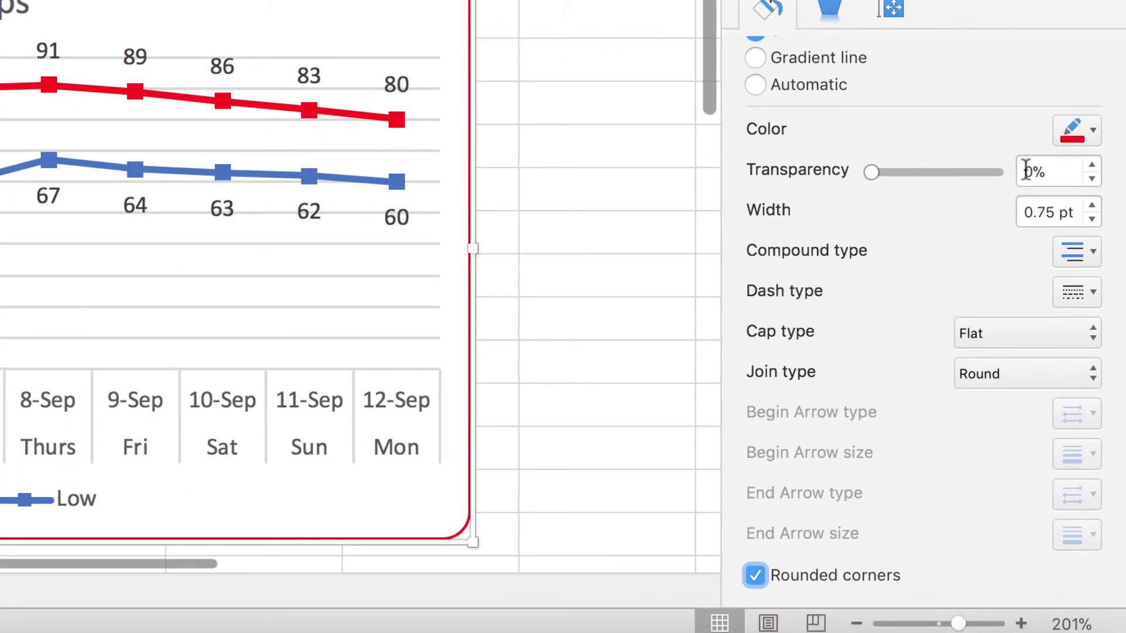
pyautogui.click(1091, 205)
pyautogui.click(1092, 205)
pyautogui.click(1091, 206)
pyautogui.click(1091, 206)
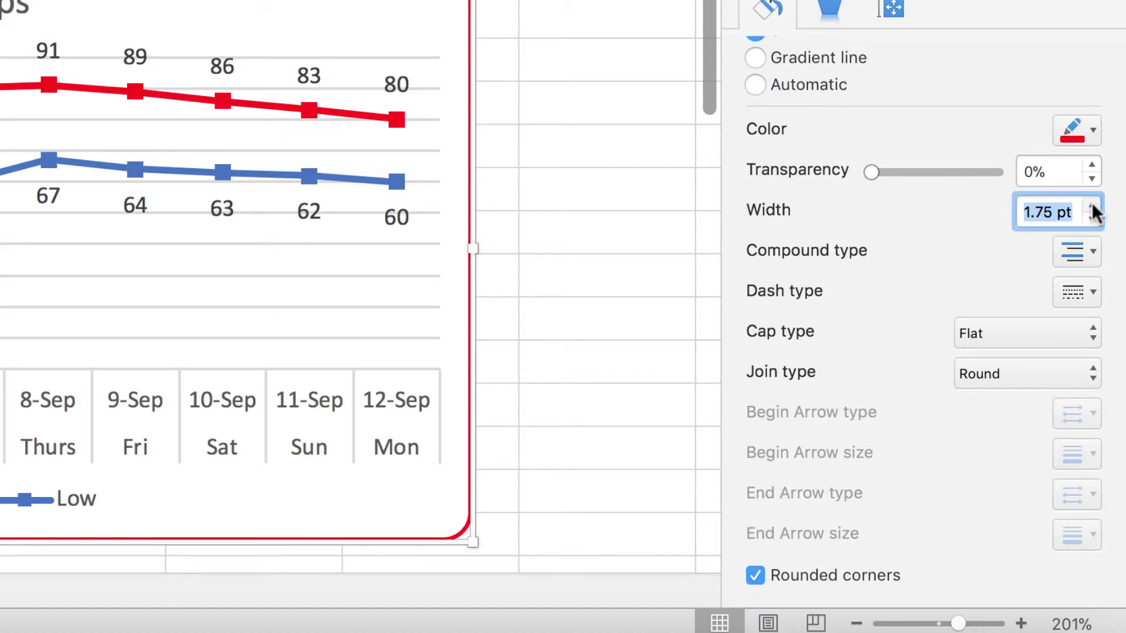
pyautogui.click(614, 14)
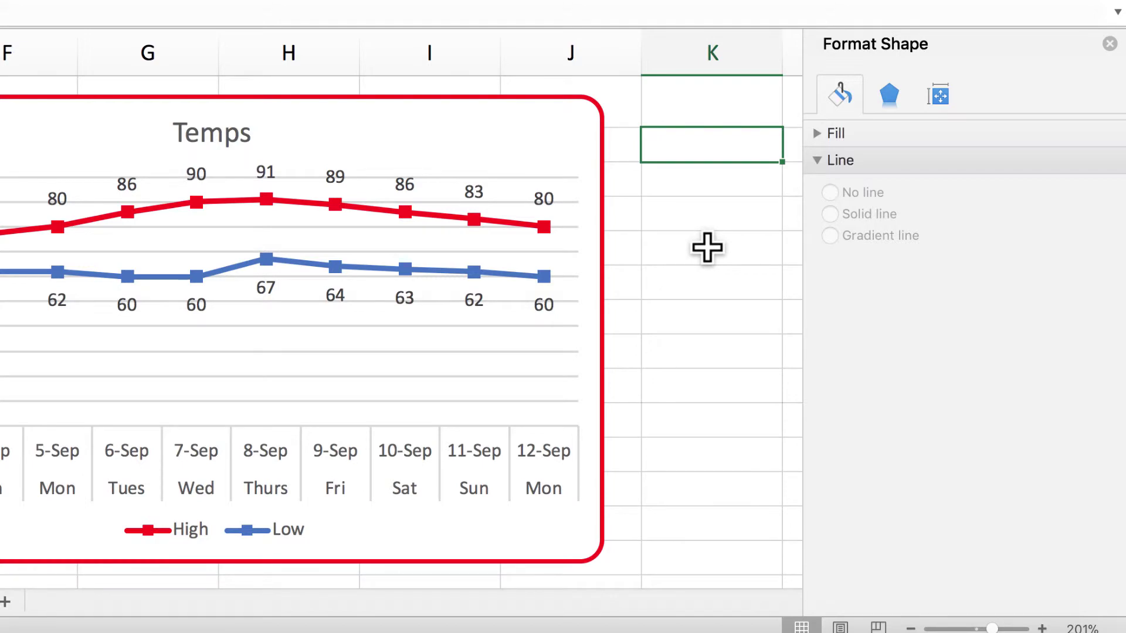
# - Apply a gradient fill to the Temps chart area and remove the middle gradient stop
pyautogui.click(553, 107)
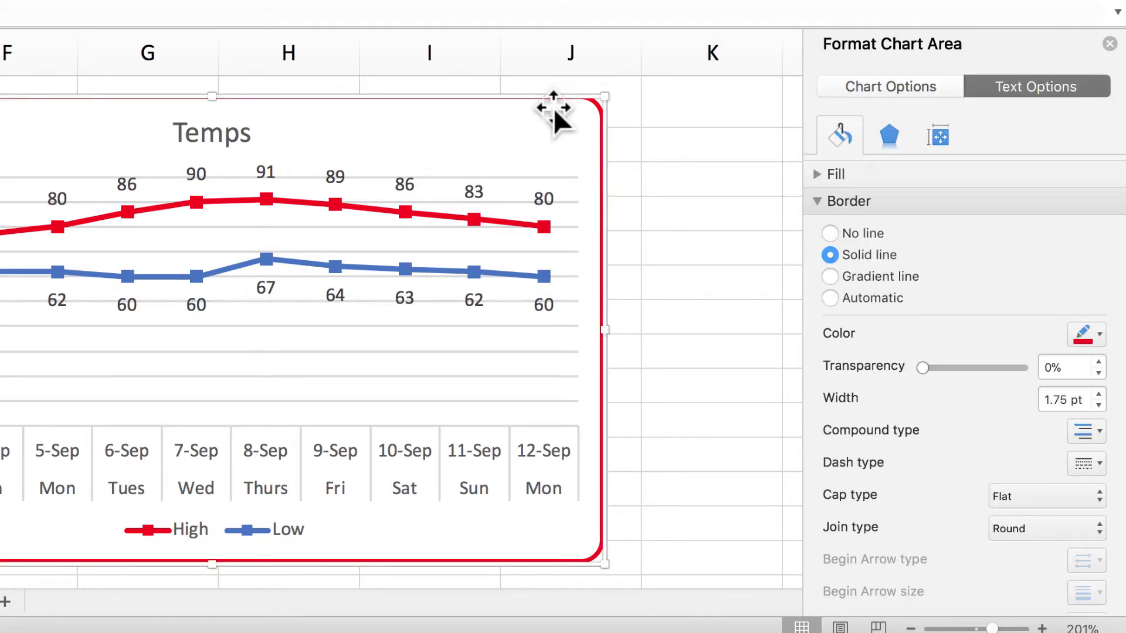
pyautogui.click(818, 201)
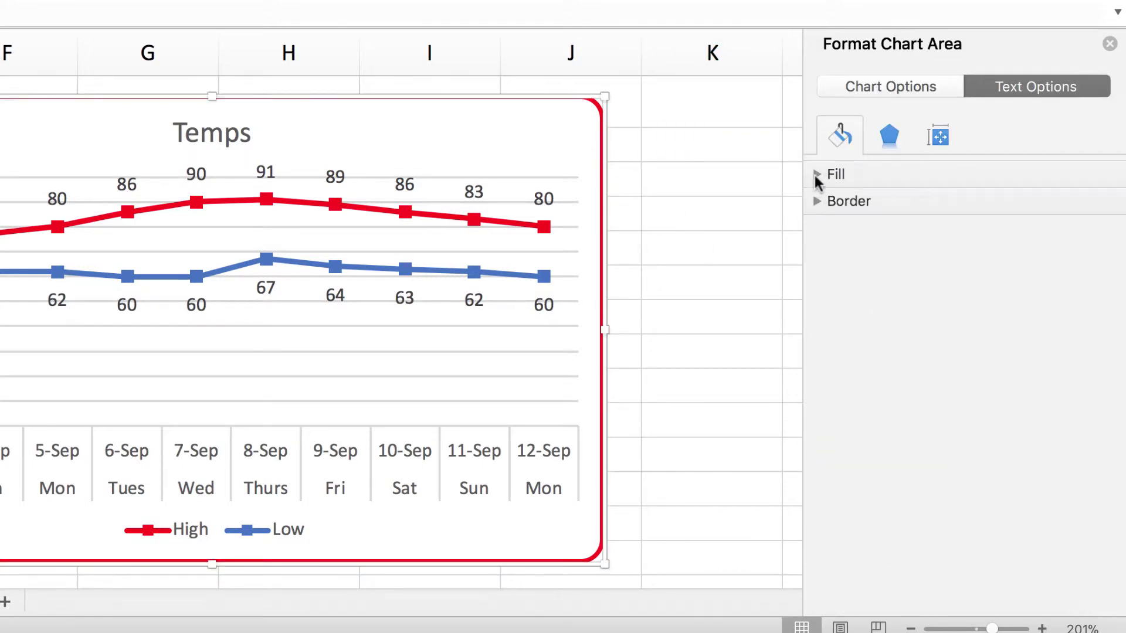
pyautogui.click(816, 174)
pyautogui.click(881, 247)
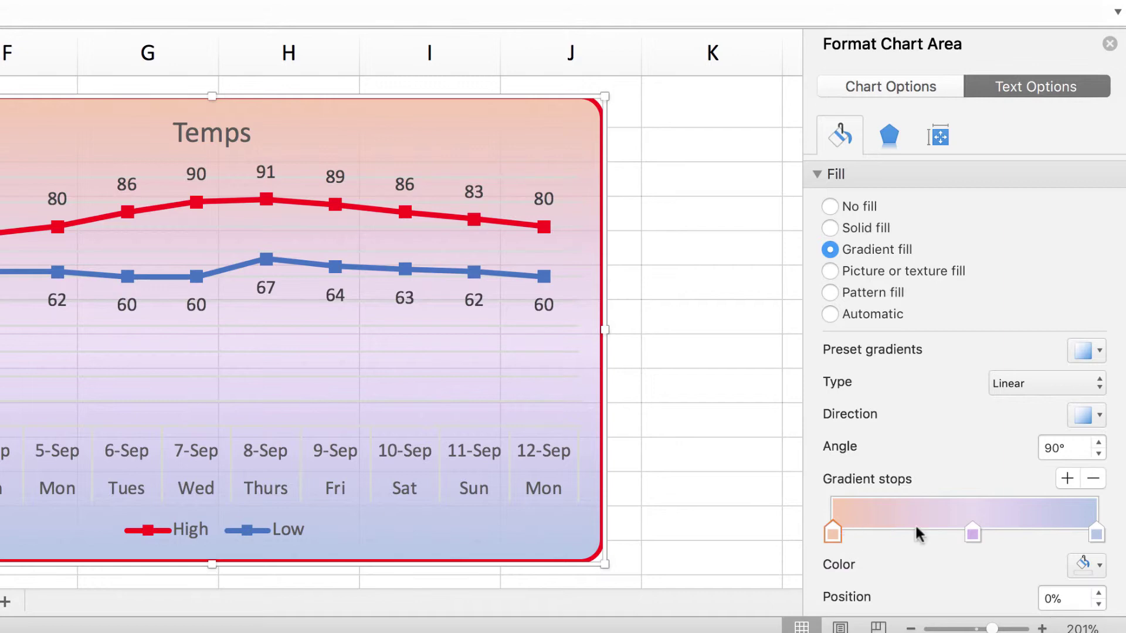
pyautogui.click(972, 535)
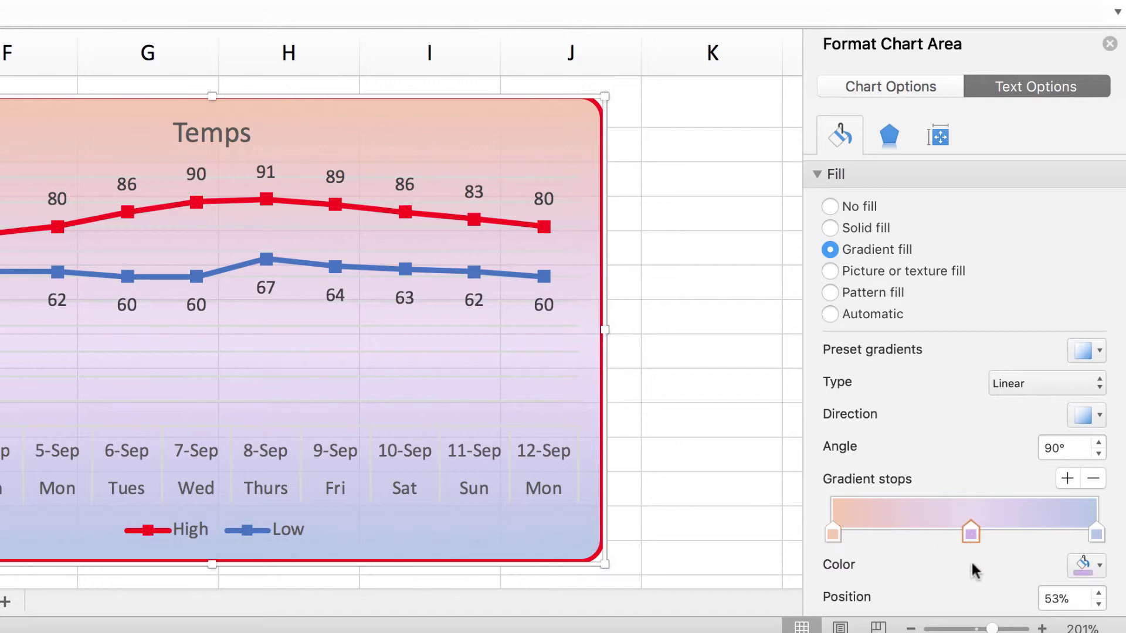
pyautogui.moveTo(973, 582); pyautogui.dragTo(974, 583)
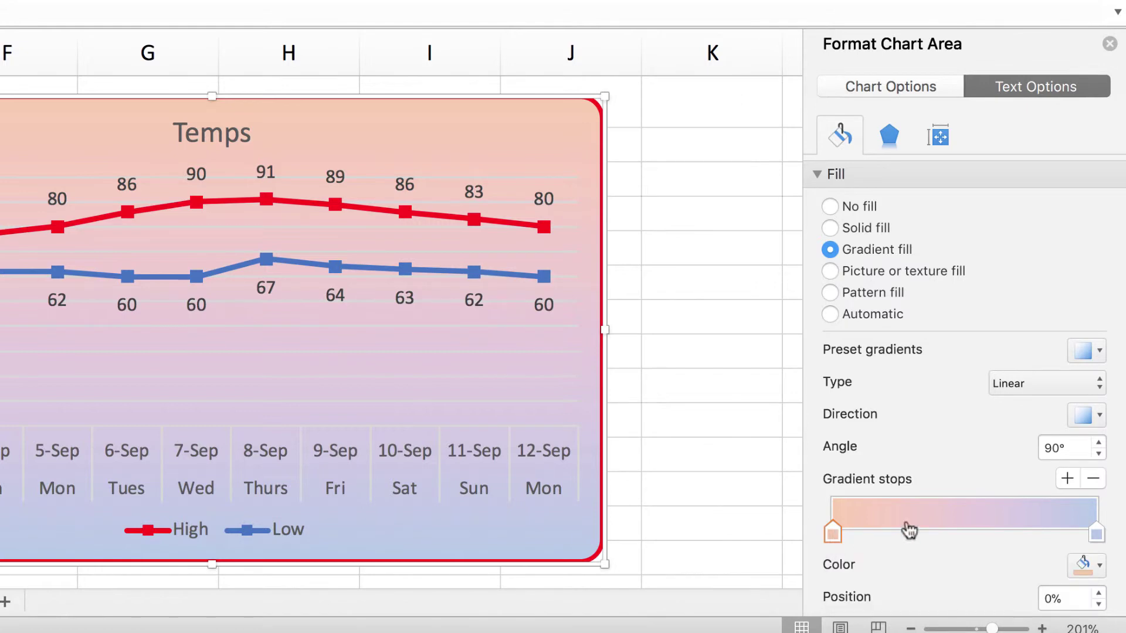
# - Color the first gradient stop with the standard light blue and make it partly transparent
pyautogui.click(1100, 566)
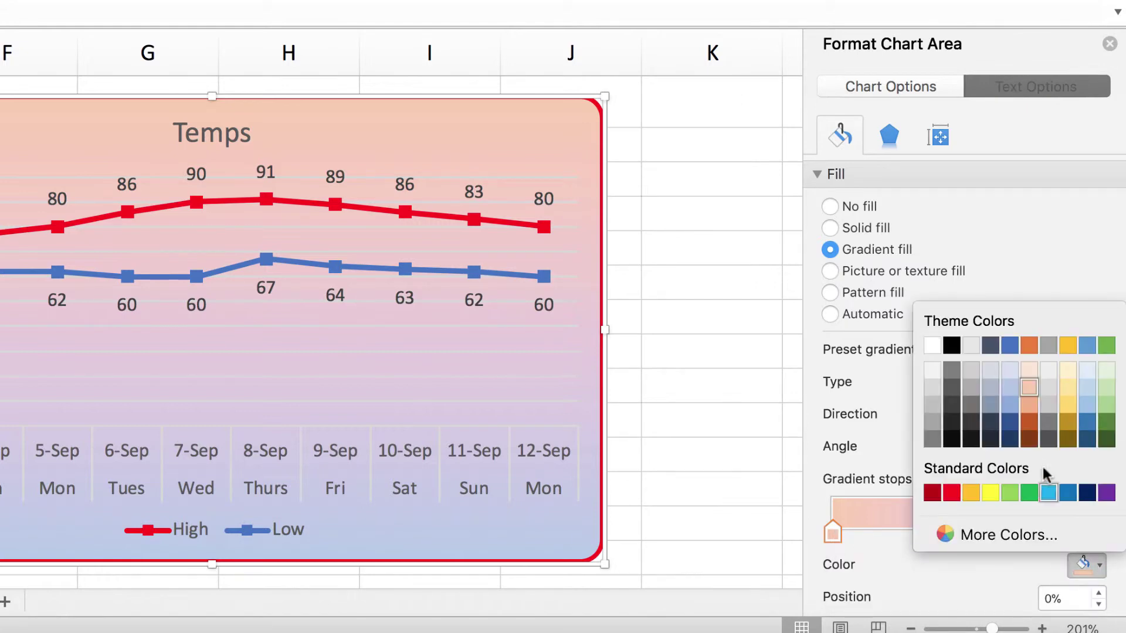
pyautogui.click(1047, 493)
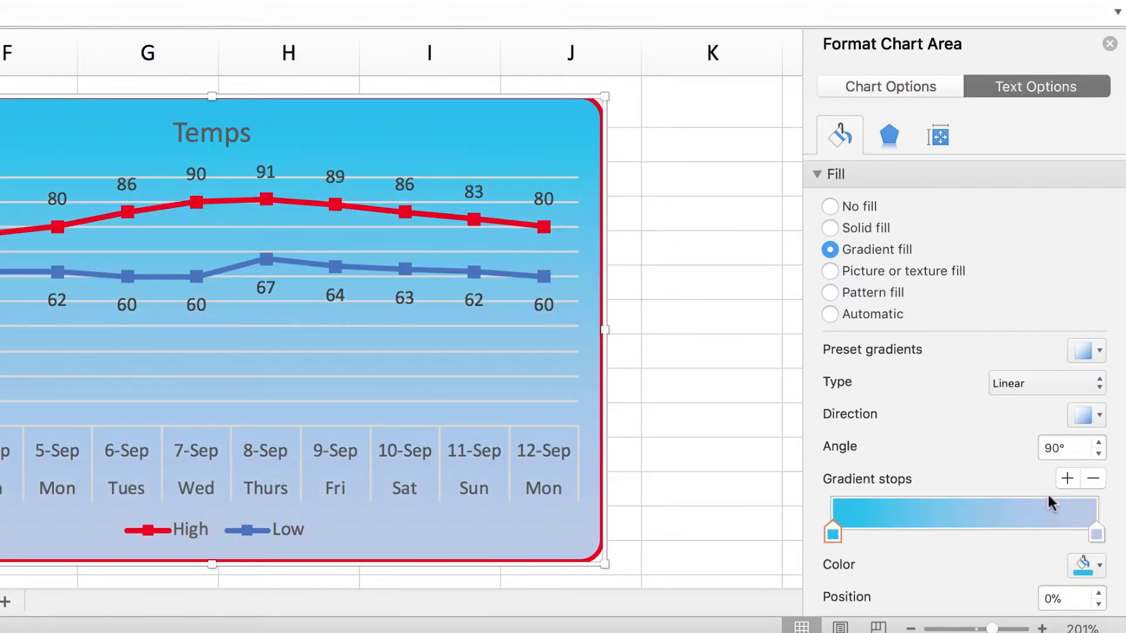
pyautogui.scroll(-5, 982, 448)
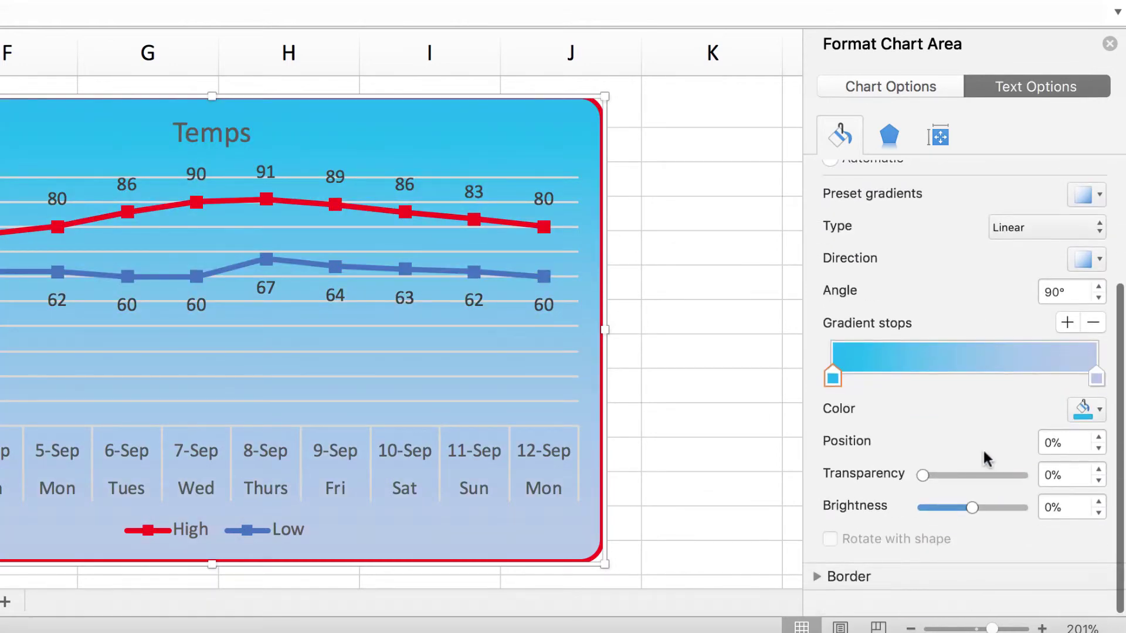
pyautogui.moveTo(925, 497); pyautogui.dragTo(971, 503)
# - Set the last gradient stop to standard orange at 34% transparency and add a green stop at 50% position with 55% transparency
pyautogui.click(1096, 402)
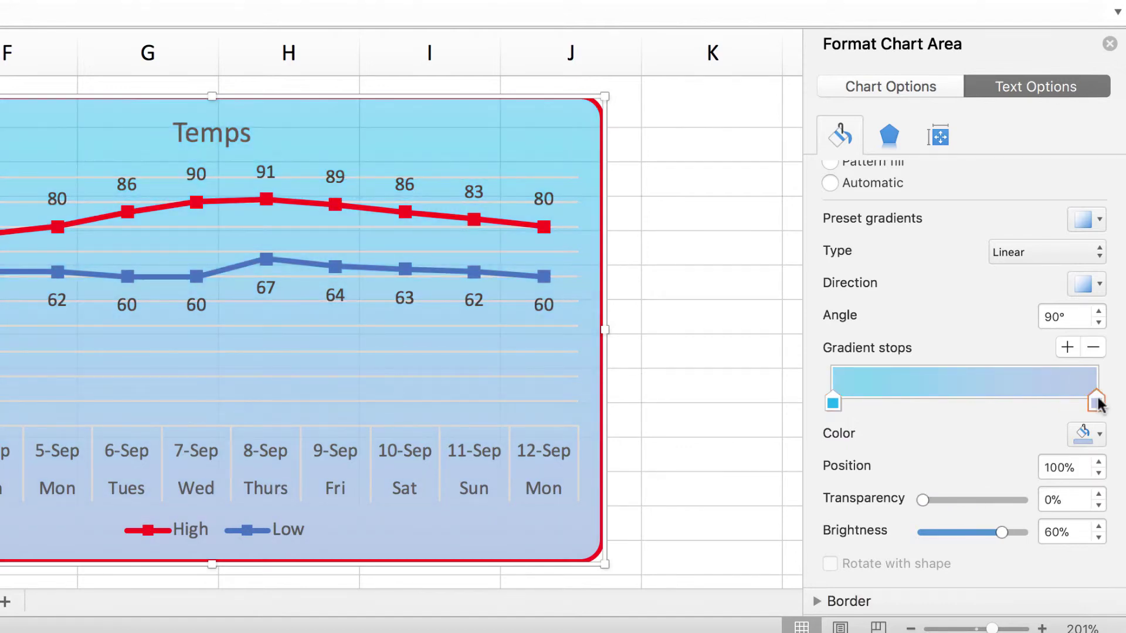
pyautogui.click(1099, 437)
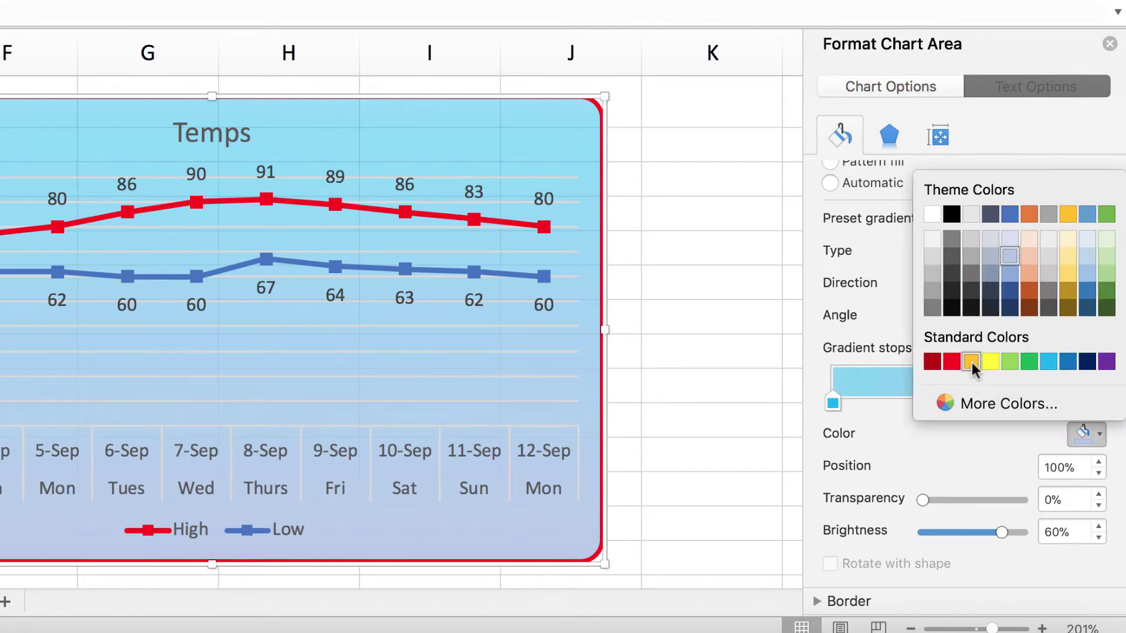
pyautogui.click(971, 362)
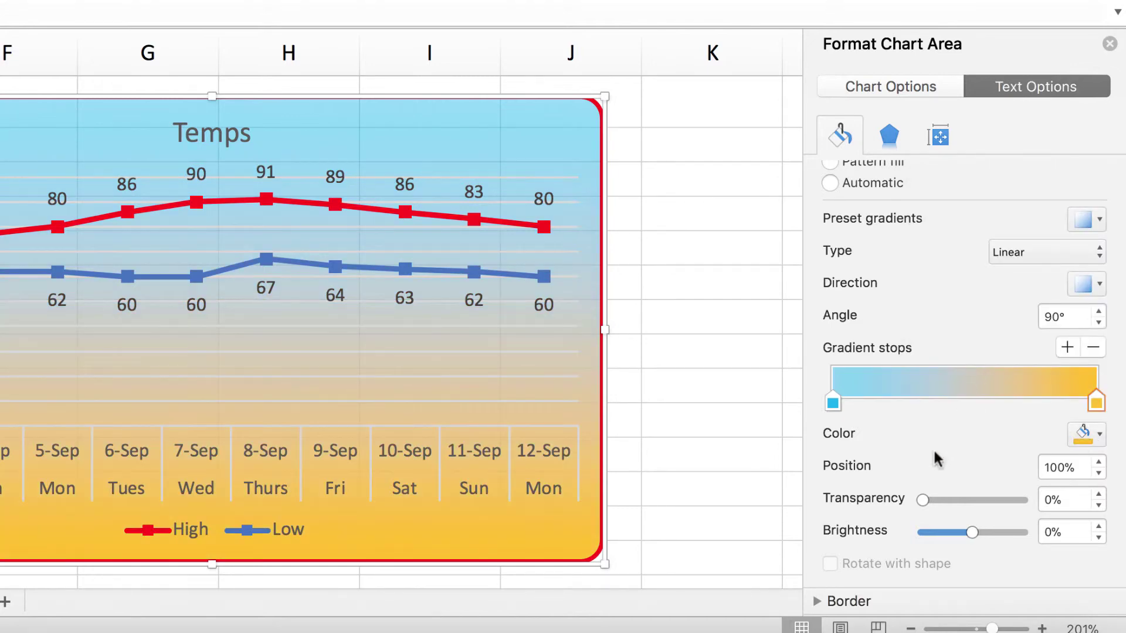
pyautogui.moveTo(922, 501); pyautogui.dragTo(956, 500)
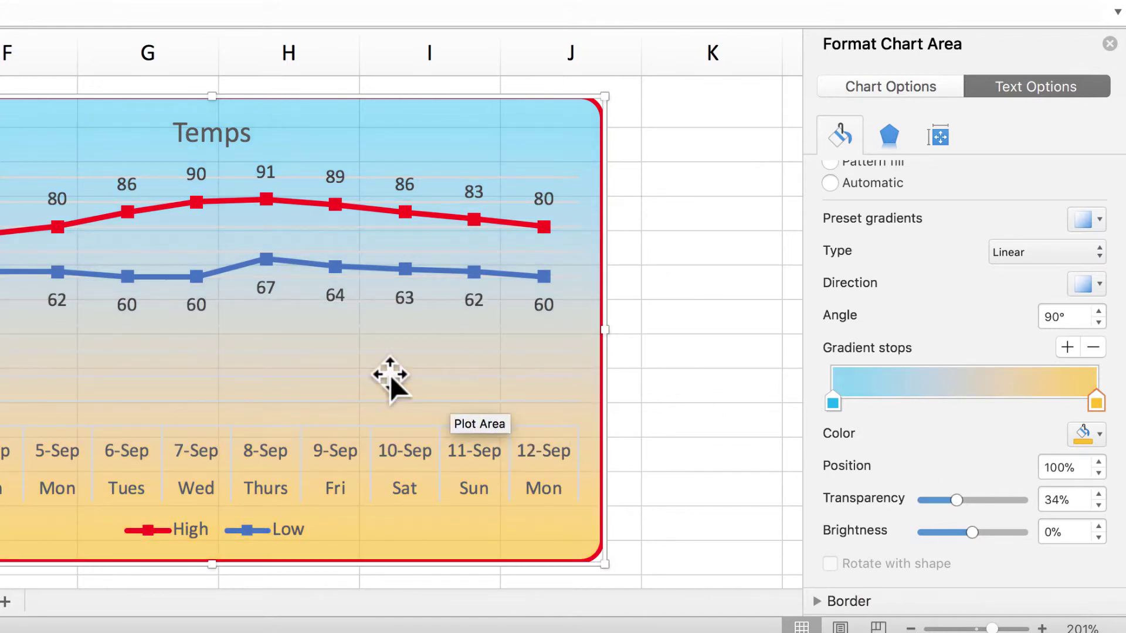
pyautogui.click(967, 396)
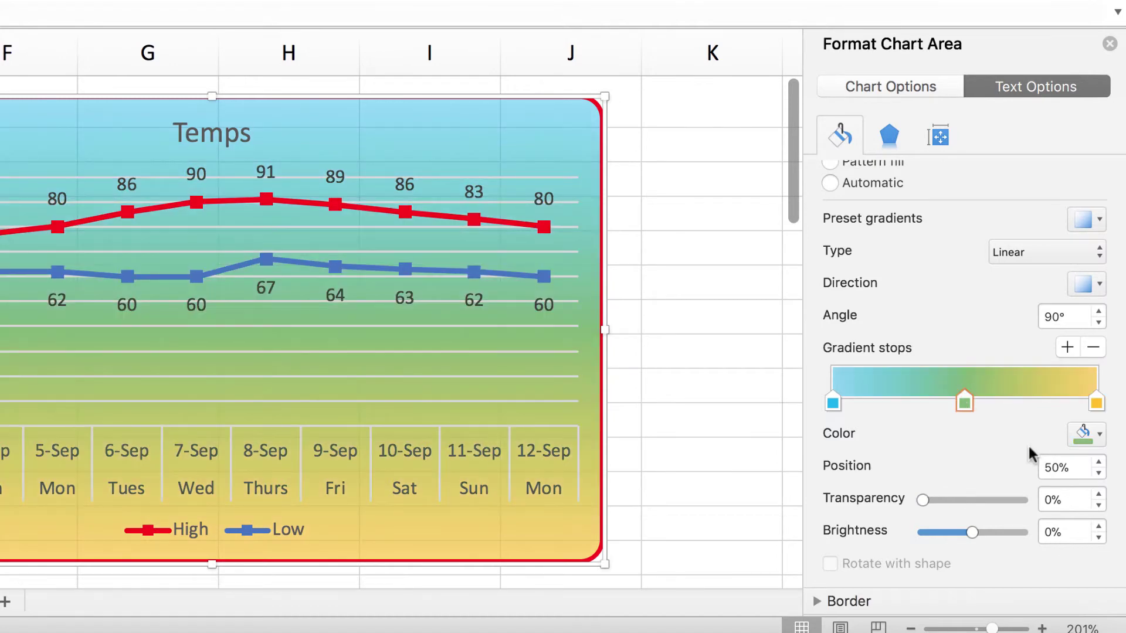
pyautogui.click(980, 499)
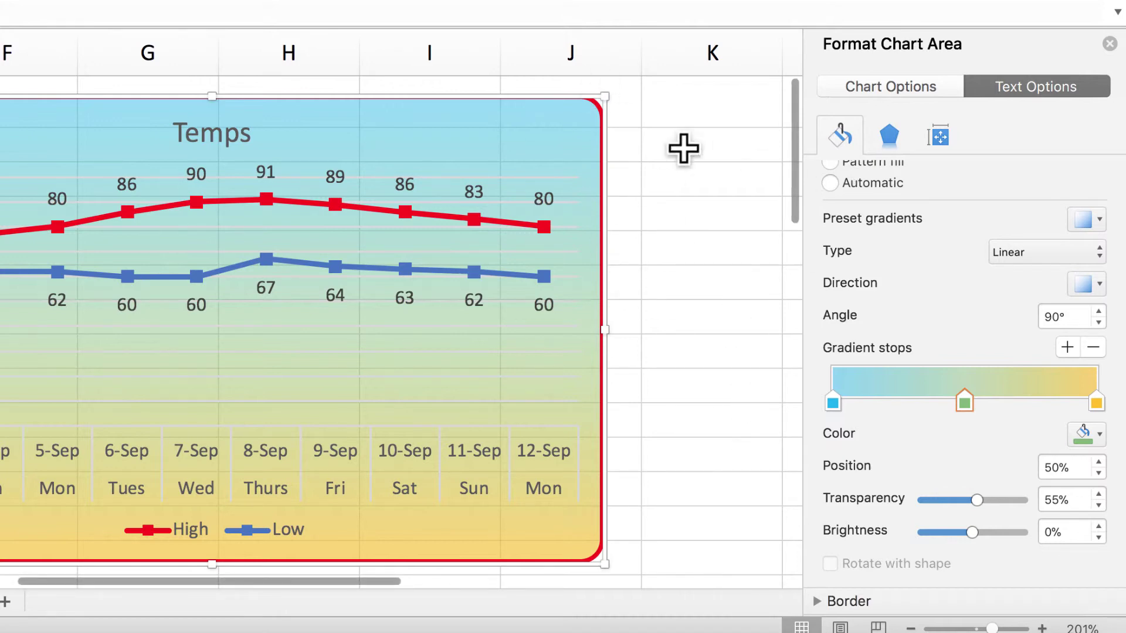
# - Make the High and Low data labels bold and color the Low labels with the theme blue
pyautogui.click(479, 190)
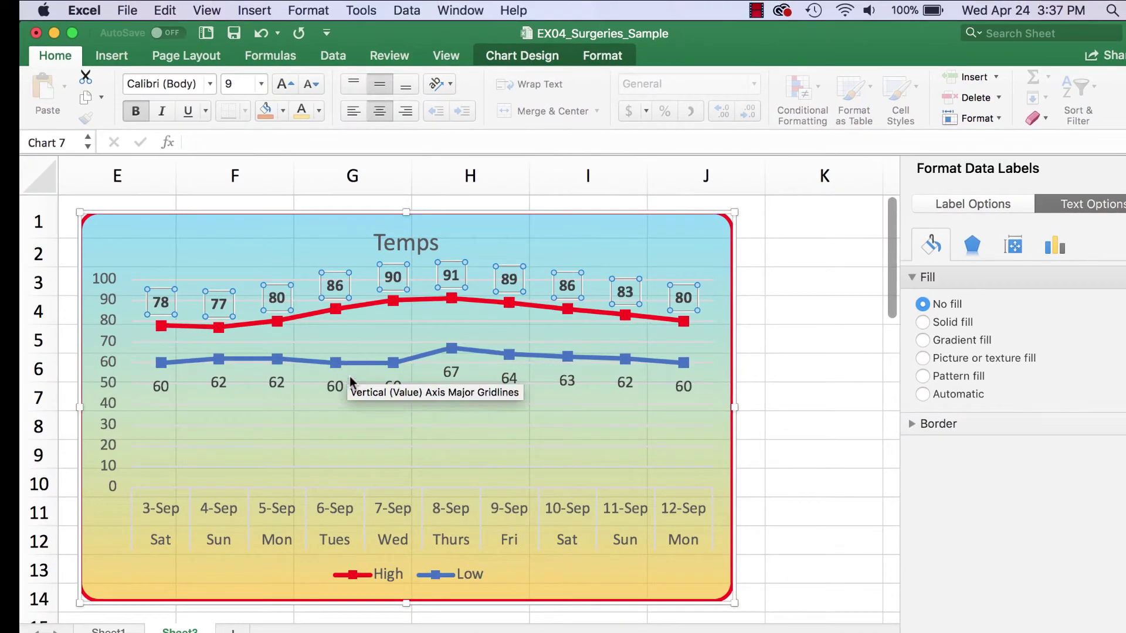
pyautogui.click(337, 388)
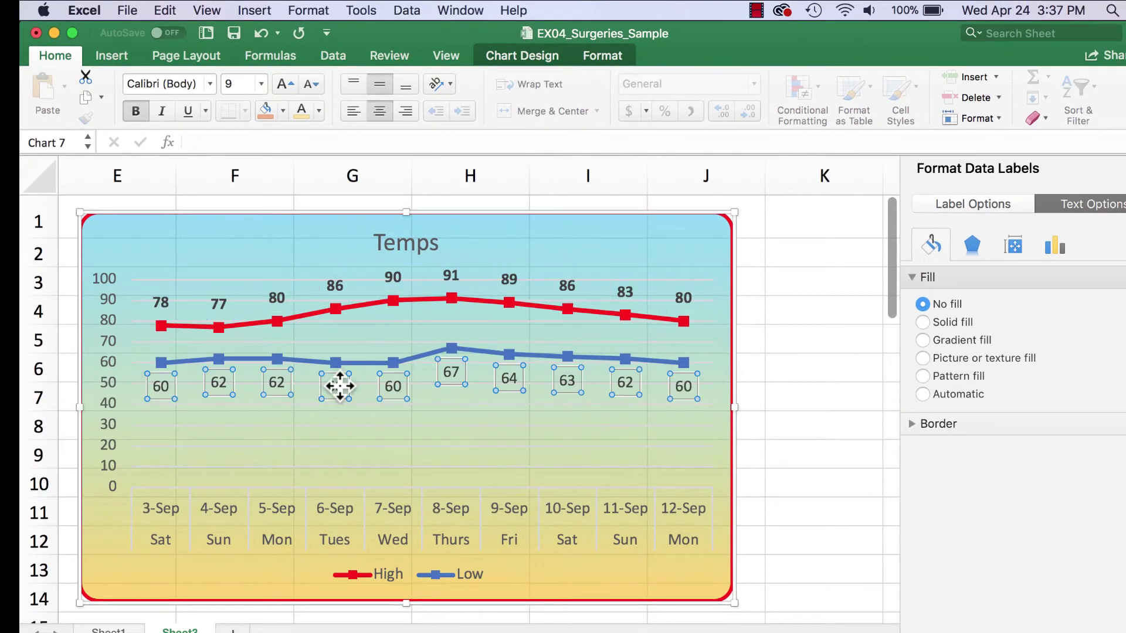
pyautogui.click(137, 111)
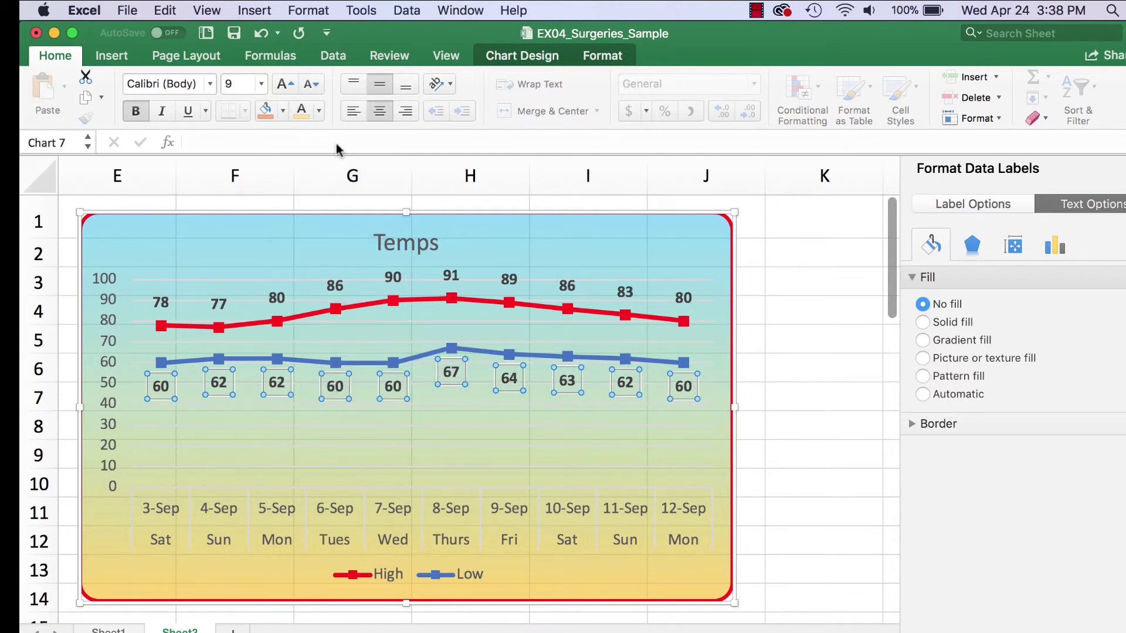
pyautogui.click(317, 109)
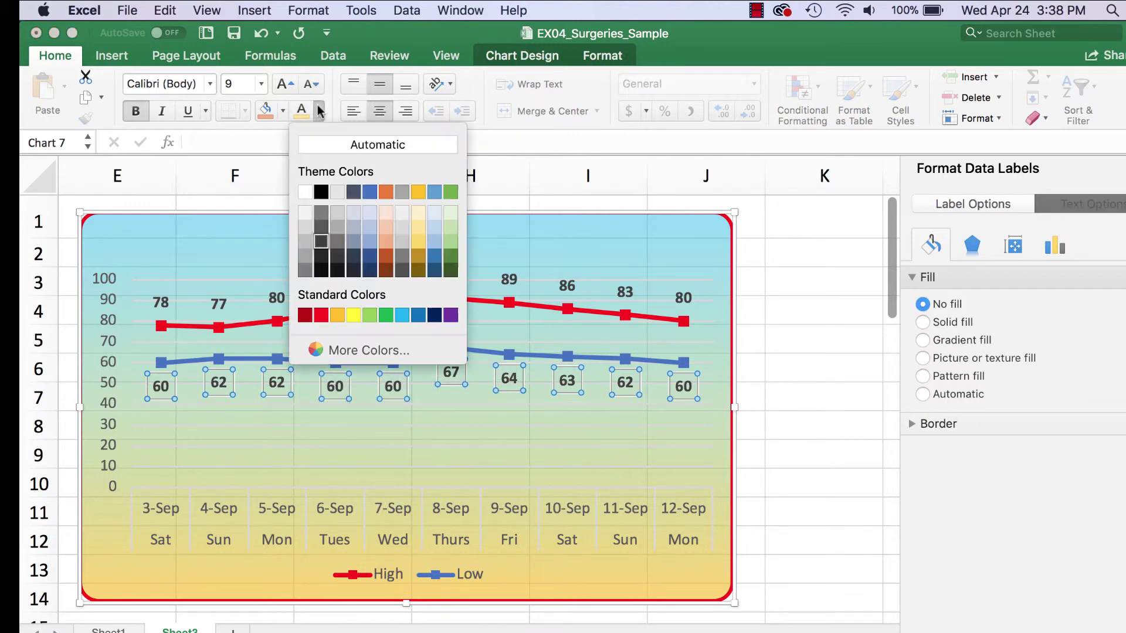
pyautogui.click(370, 192)
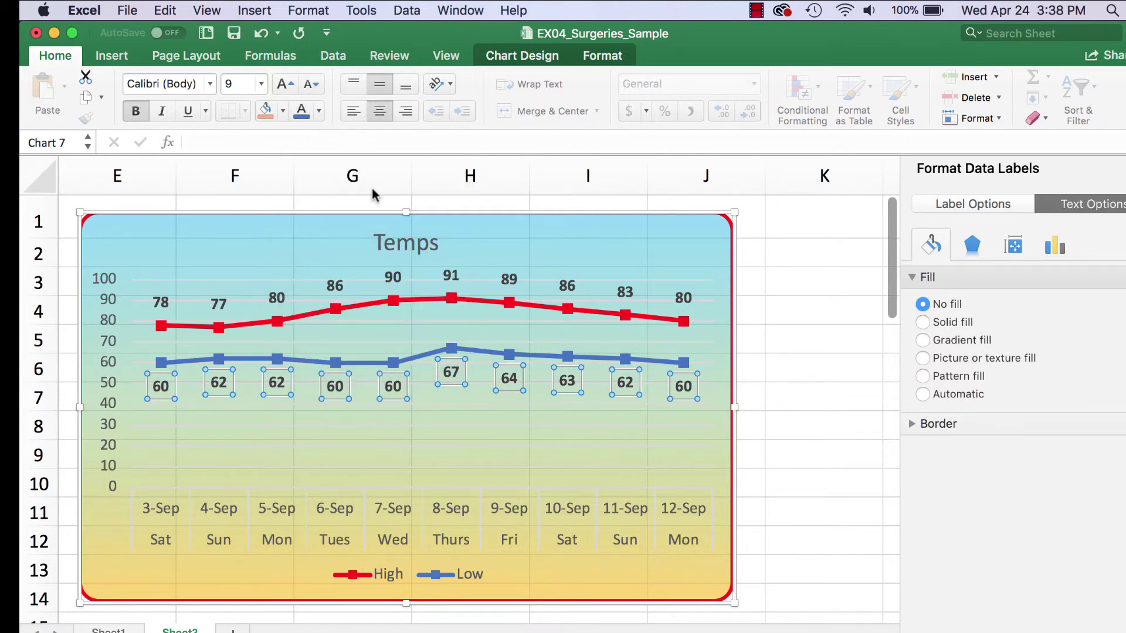
# - Color the High series data labels standard red to match their line
pyautogui.click(343, 284)
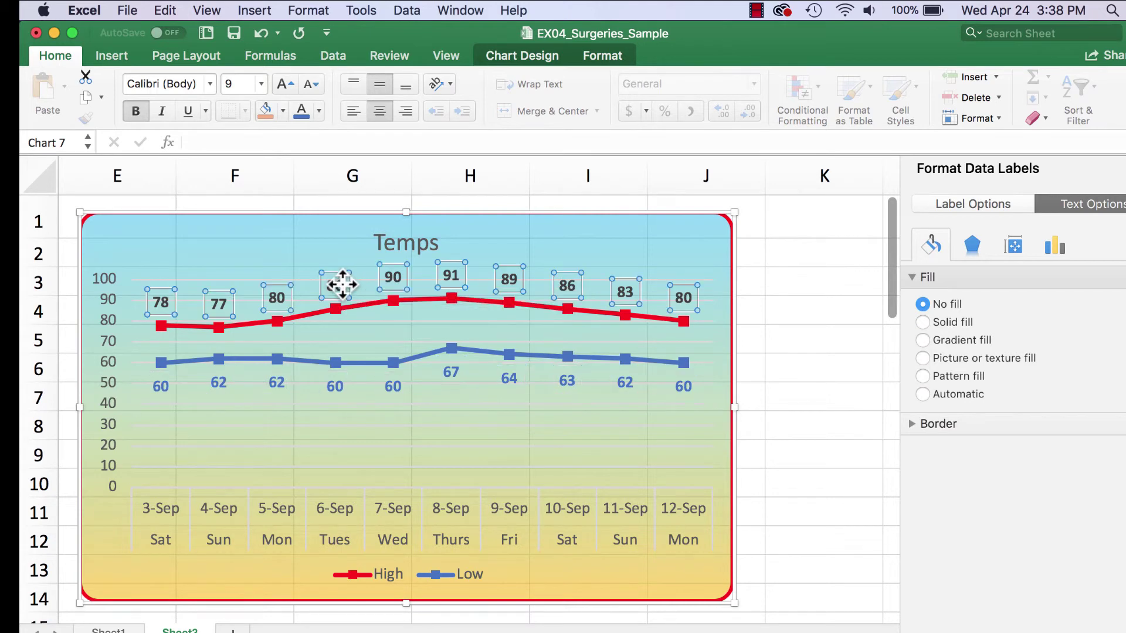
pyautogui.click(320, 111)
pyautogui.click(320, 315)
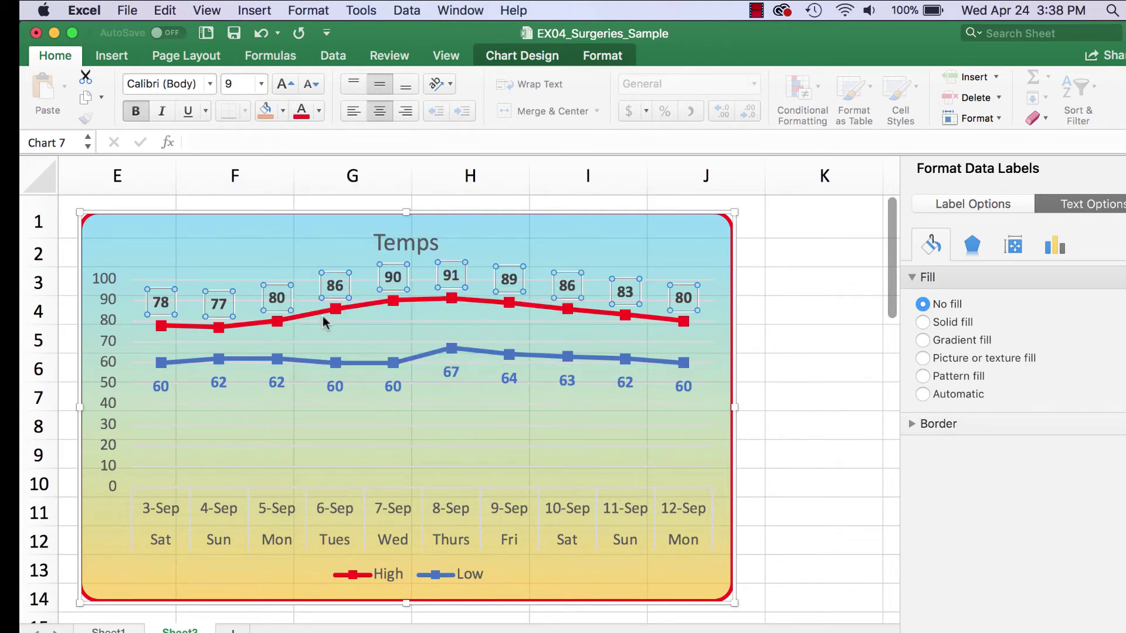
pyautogui.click(761, 293)
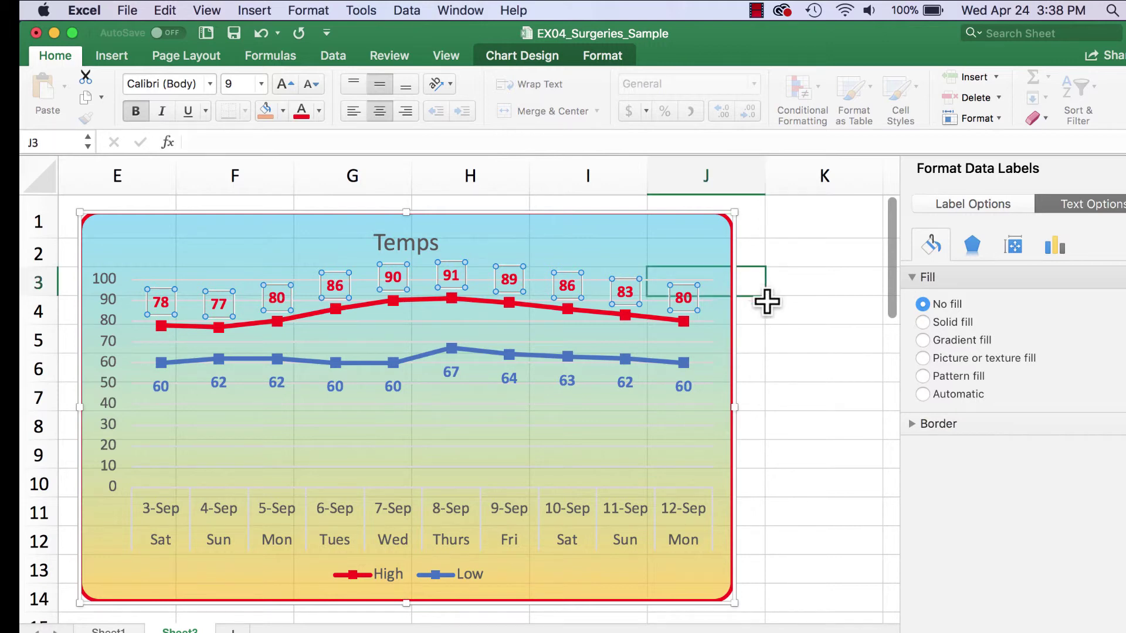
# - Make the date and weekday labels on the horizontal axis bold and black
pyautogui.click(463, 514)
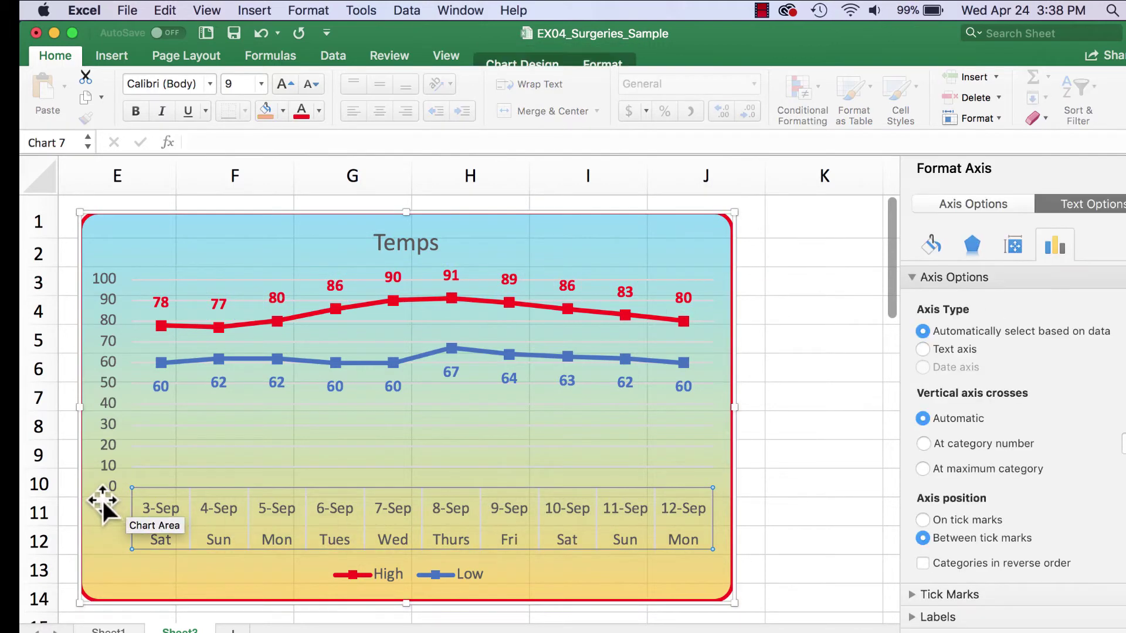
pyautogui.click(138, 115)
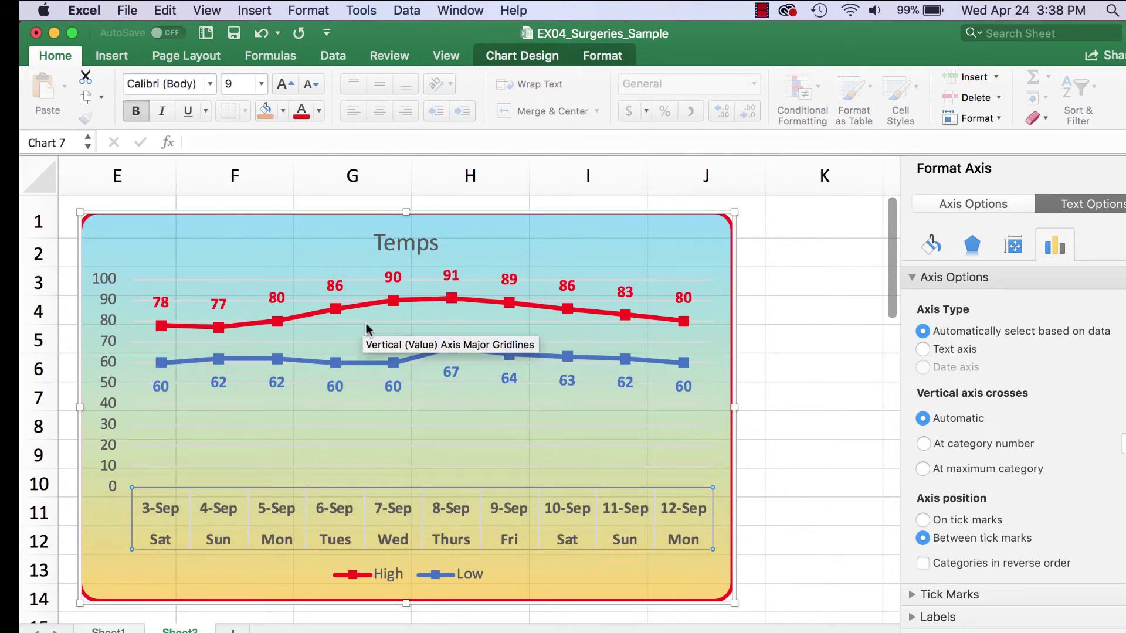
pyautogui.click(319, 112)
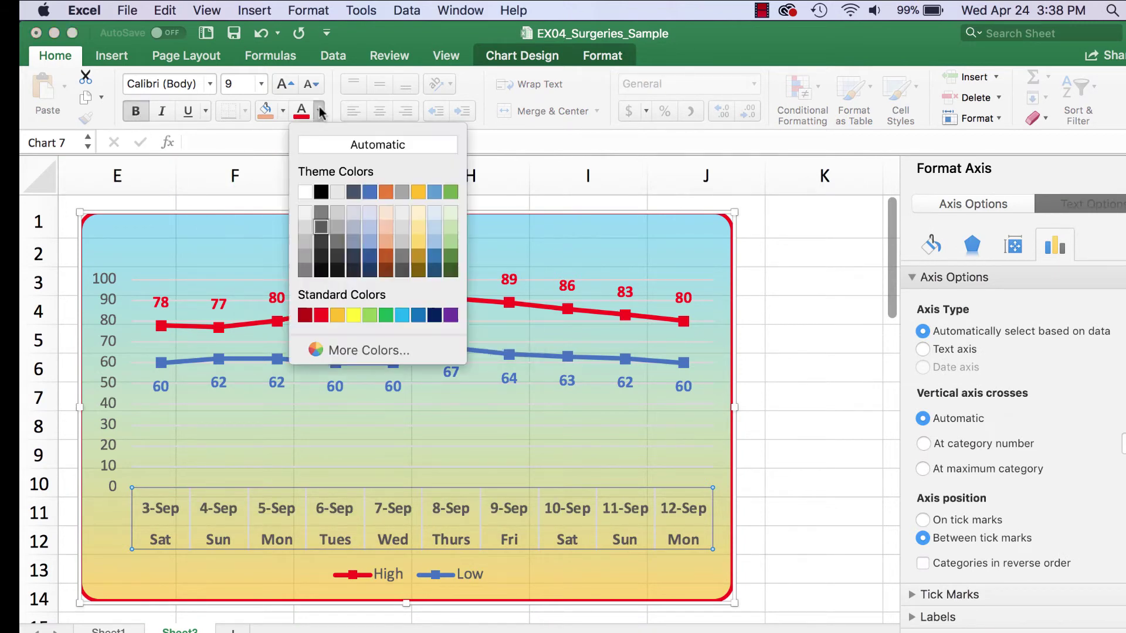
pyautogui.click(325, 192)
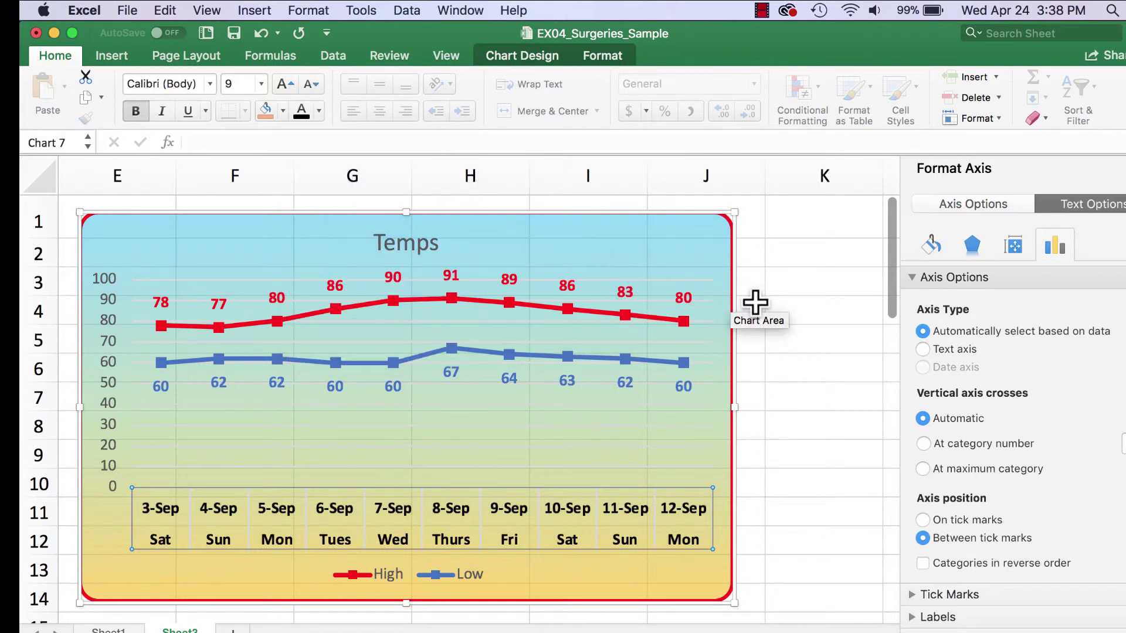
pyautogui.click(776, 341)
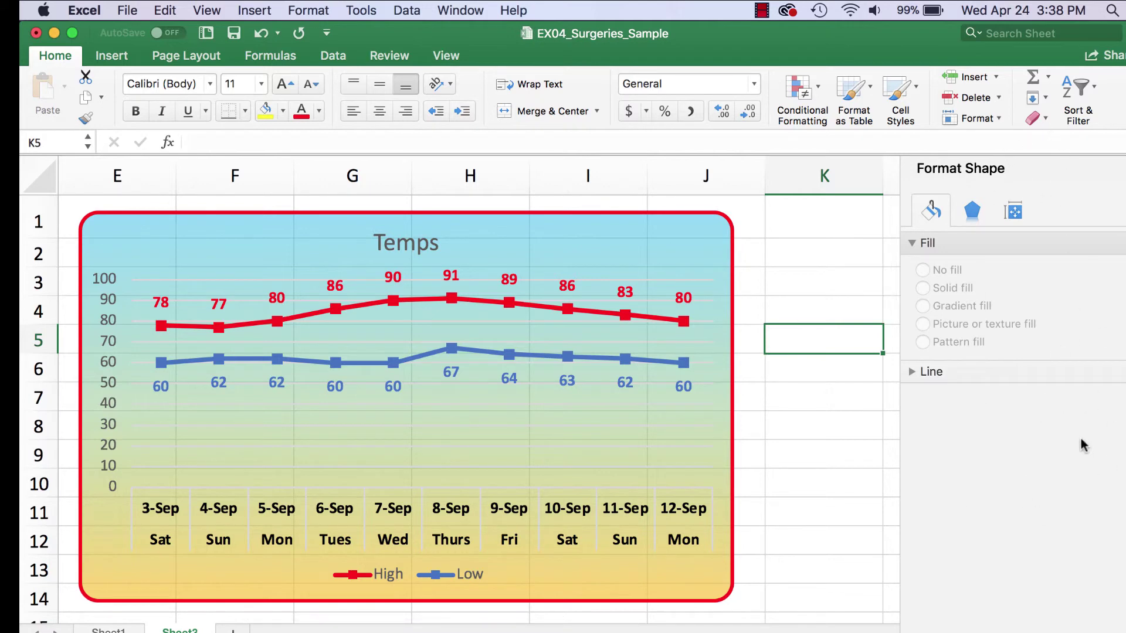
pyautogui.click(726, 319)
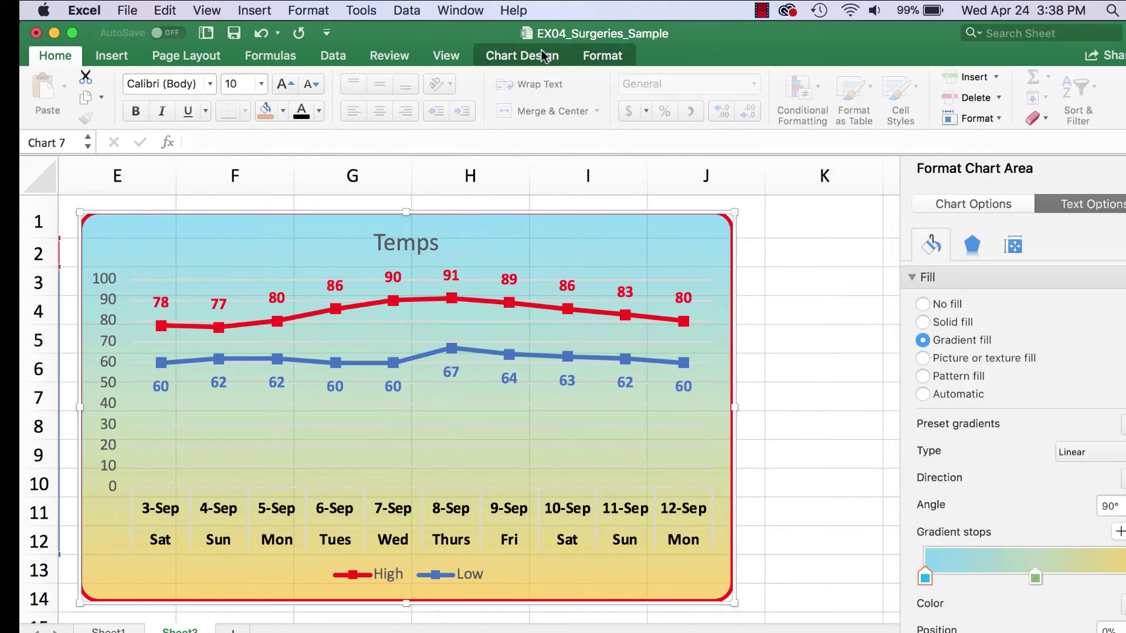
pyautogui.click(542, 56)
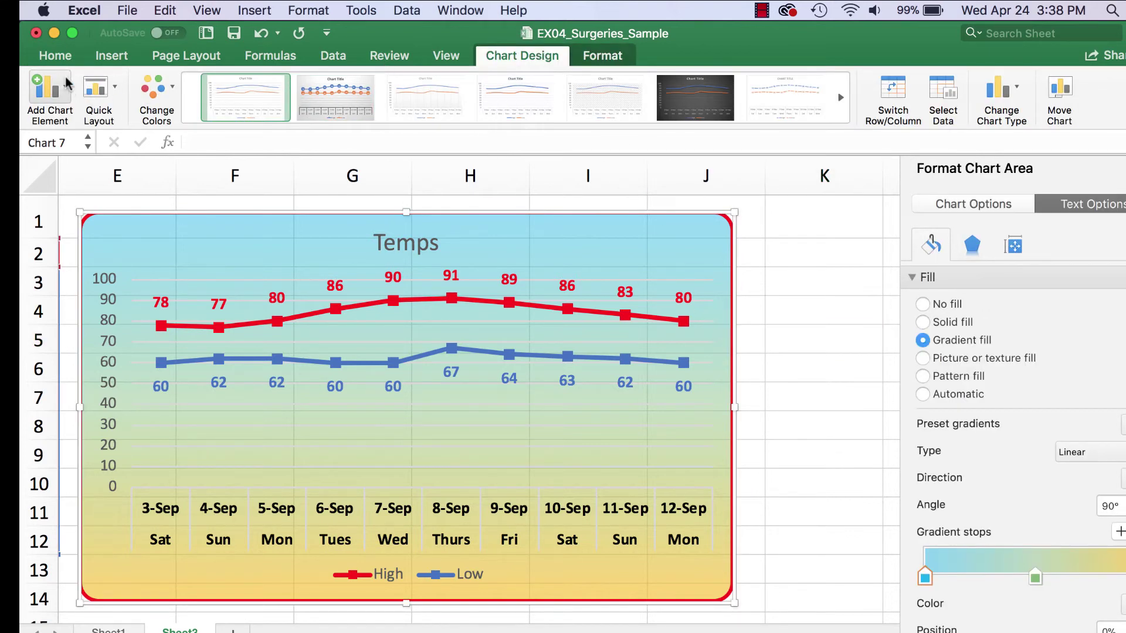
pyautogui.click(67, 94)
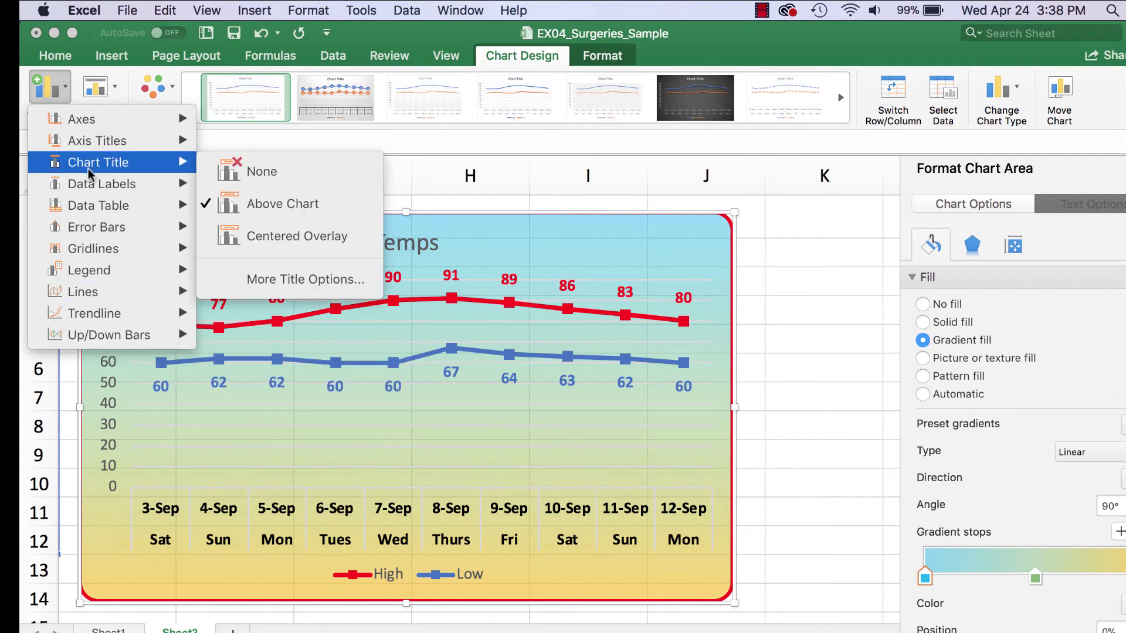
pyautogui.moveTo(87, 186)
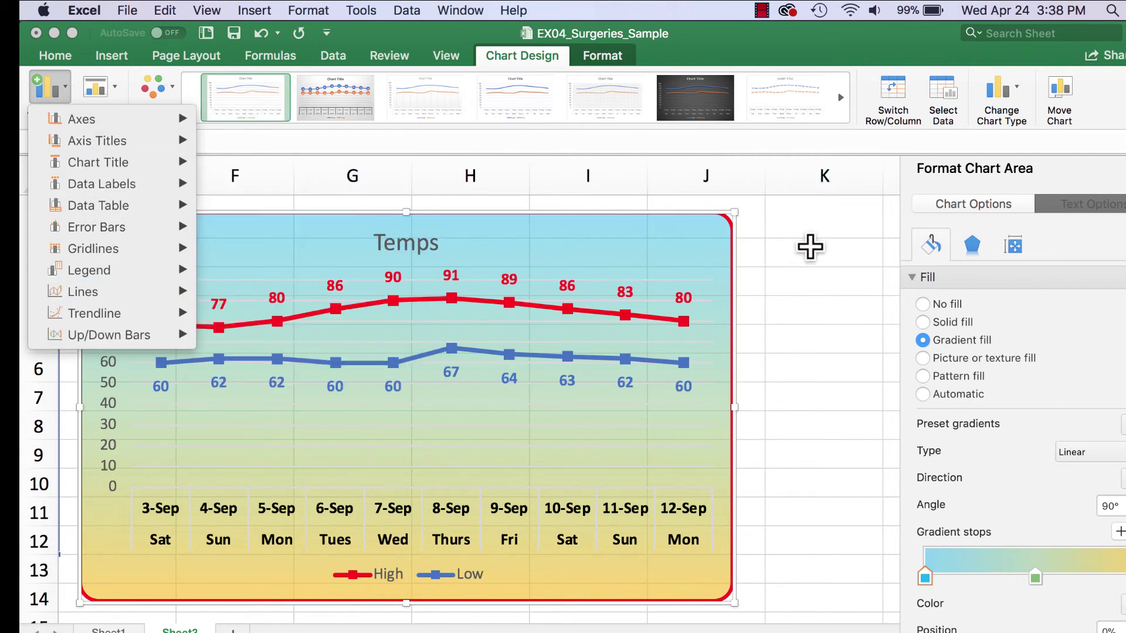
pyautogui.click(611, 56)
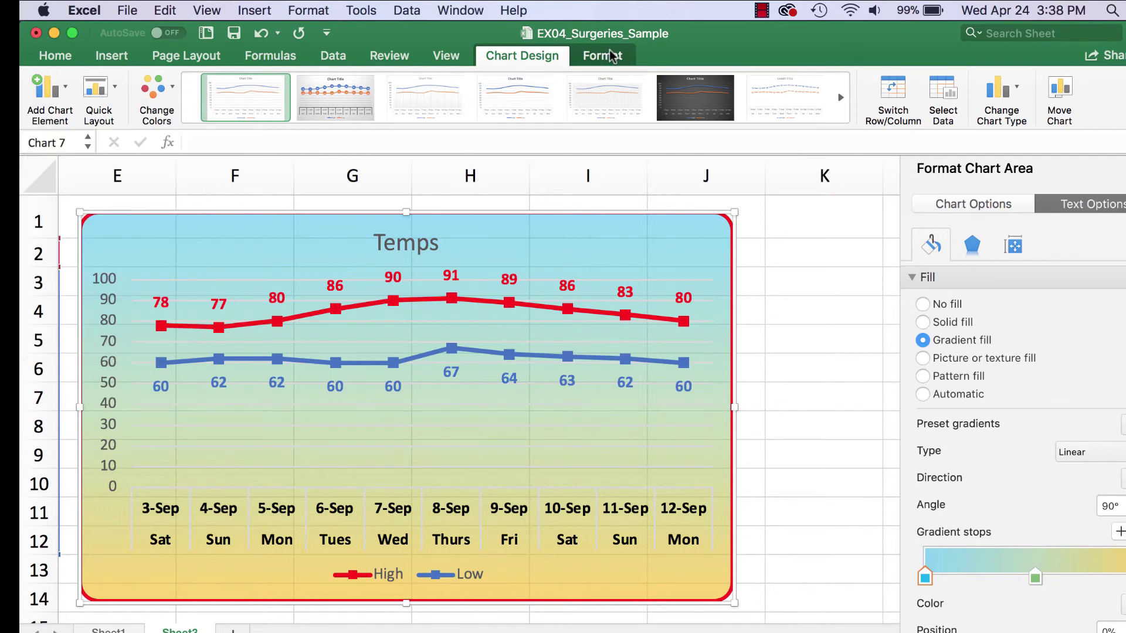
pyautogui.click(611, 56)
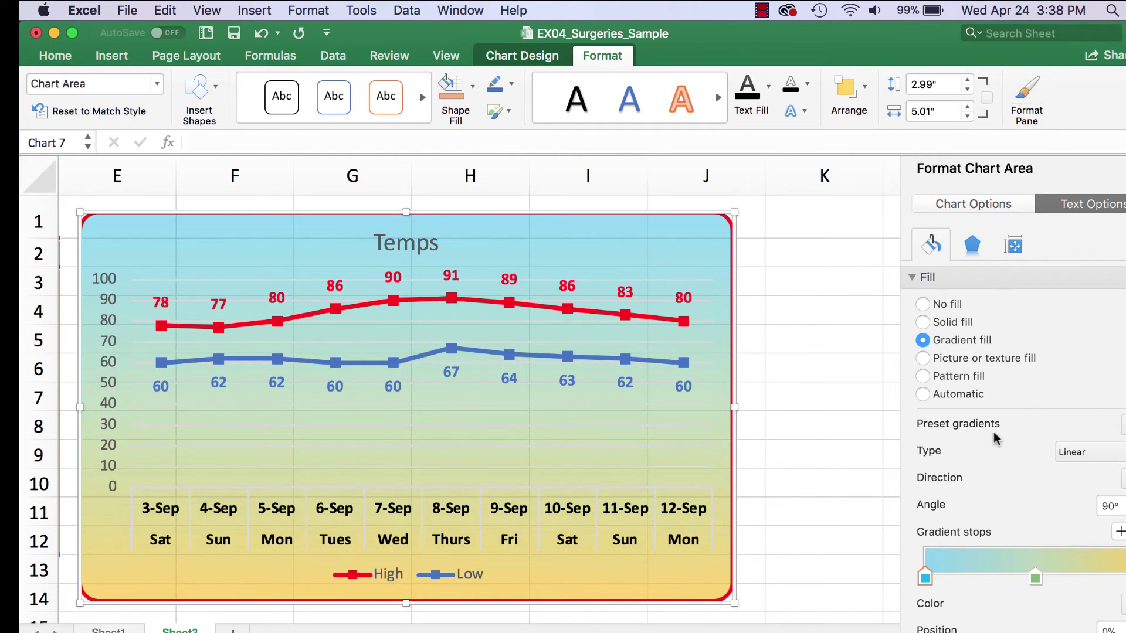
# - Change the Temps chart title's font to Aachen and color it standard purple
pyautogui.click(409, 242)
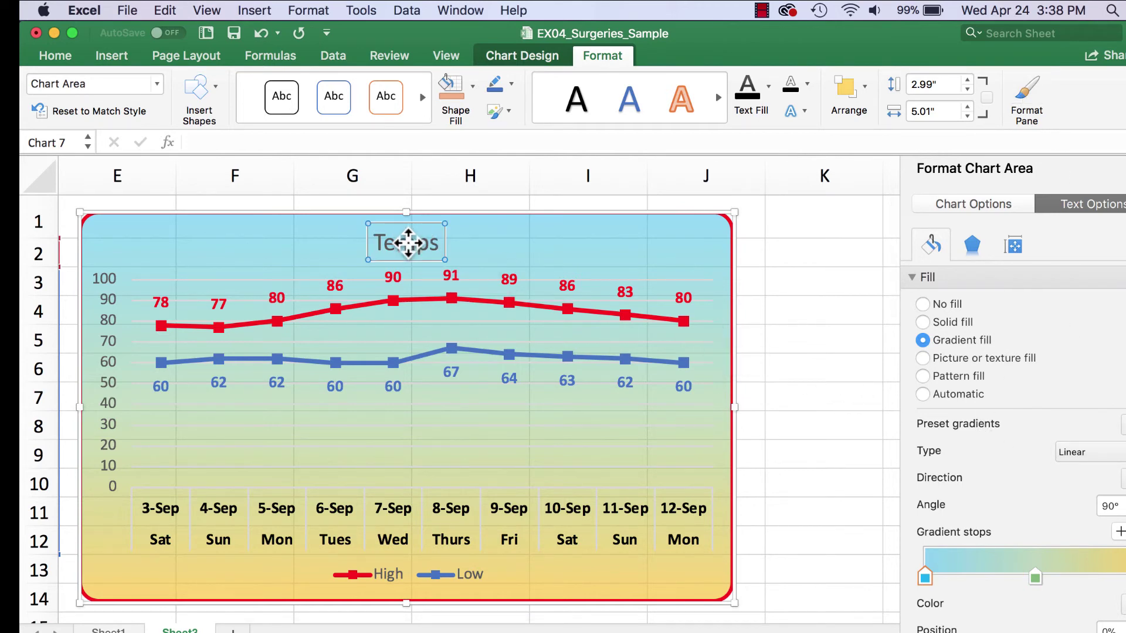
pyautogui.click(55, 55)
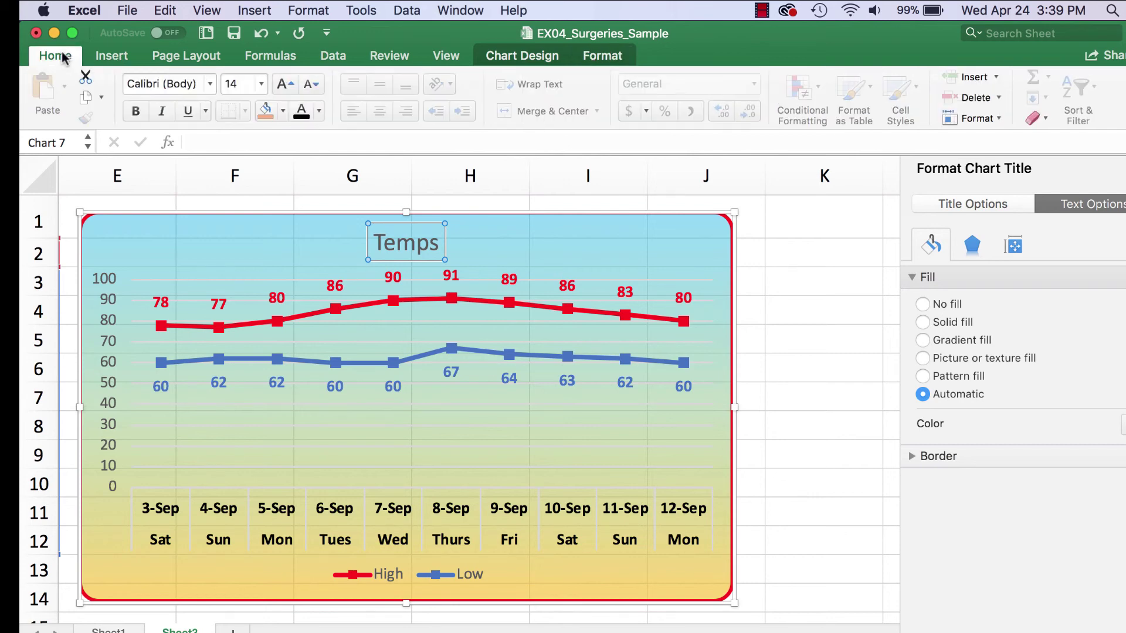
pyautogui.click(211, 84)
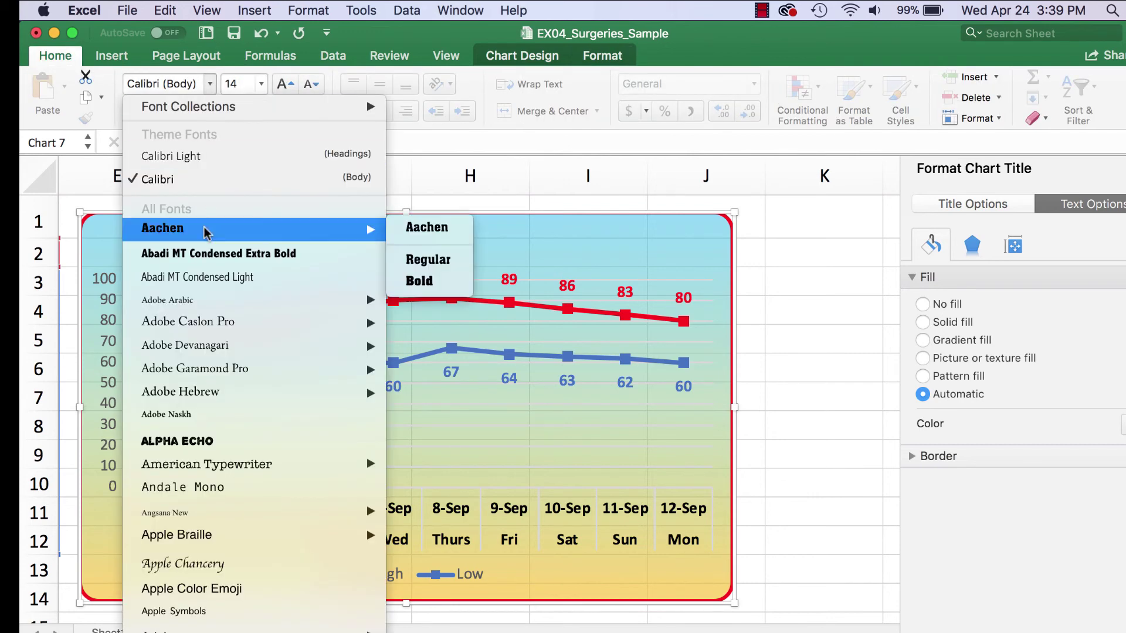
pyautogui.press('Escape')
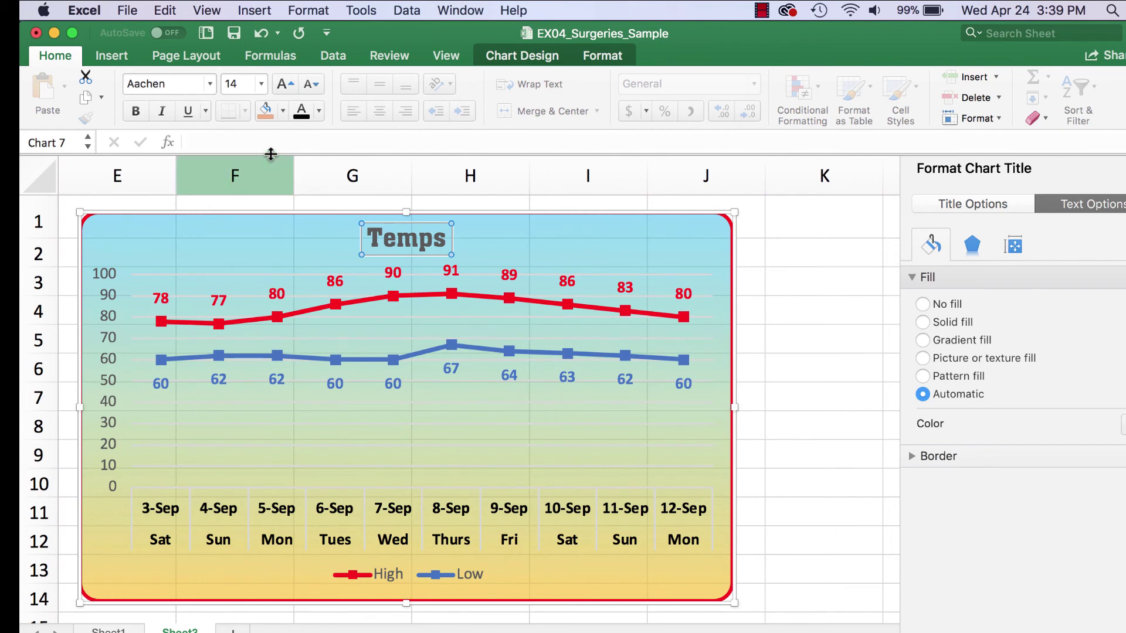
pyautogui.click(319, 111)
pyautogui.click(450, 315)
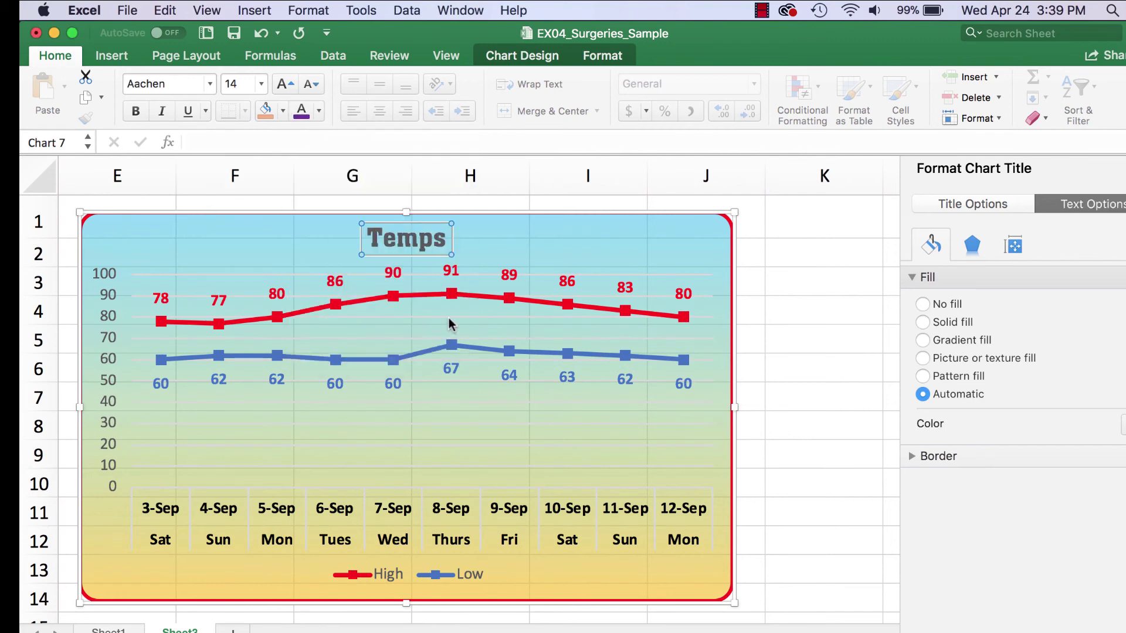
pyautogui.click(779, 354)
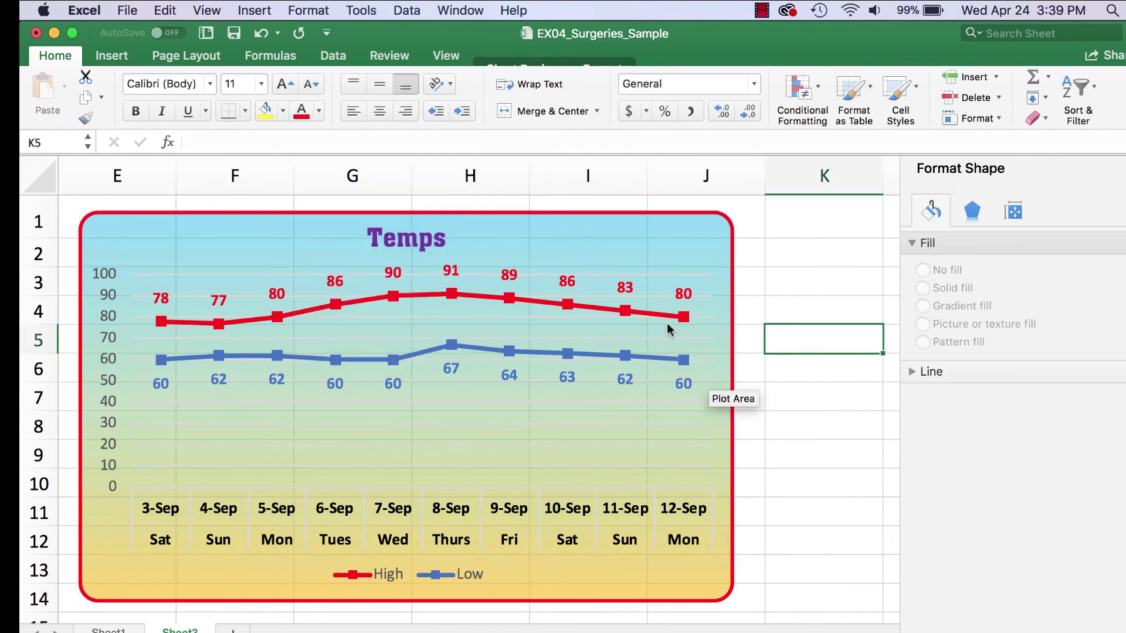